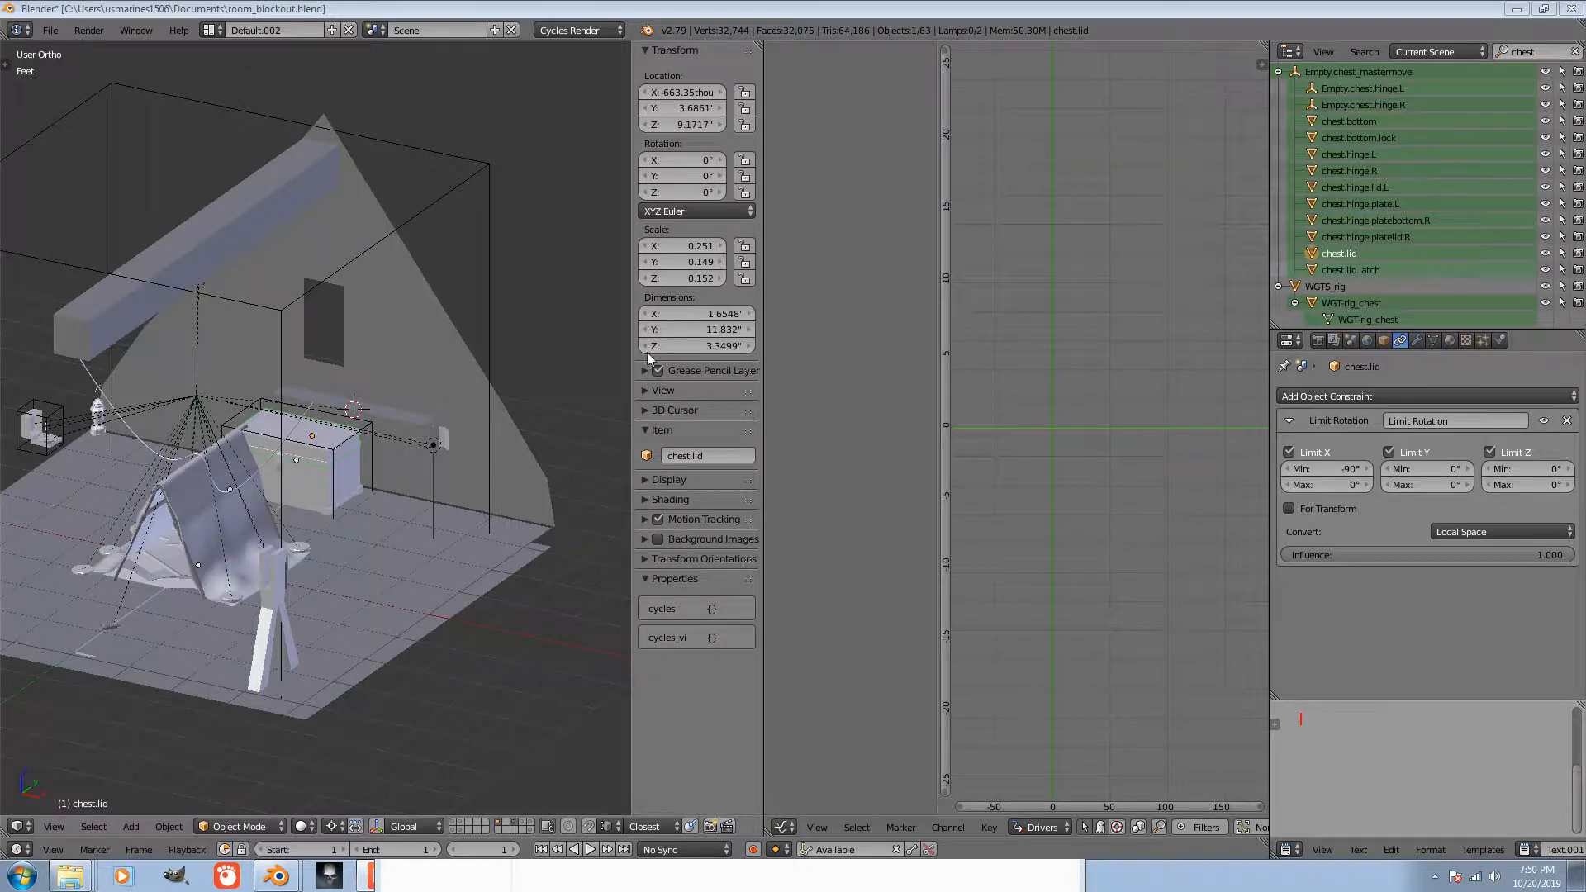
- Try opening the chest lid by rotating it about its X axis to about -36°
shift+middle_drag(339, 504, 390, 515)
scroll(358, 499, up, 3)
scroll(358, 499, up, 1)
middle_drag(389, 582, 396, 538)
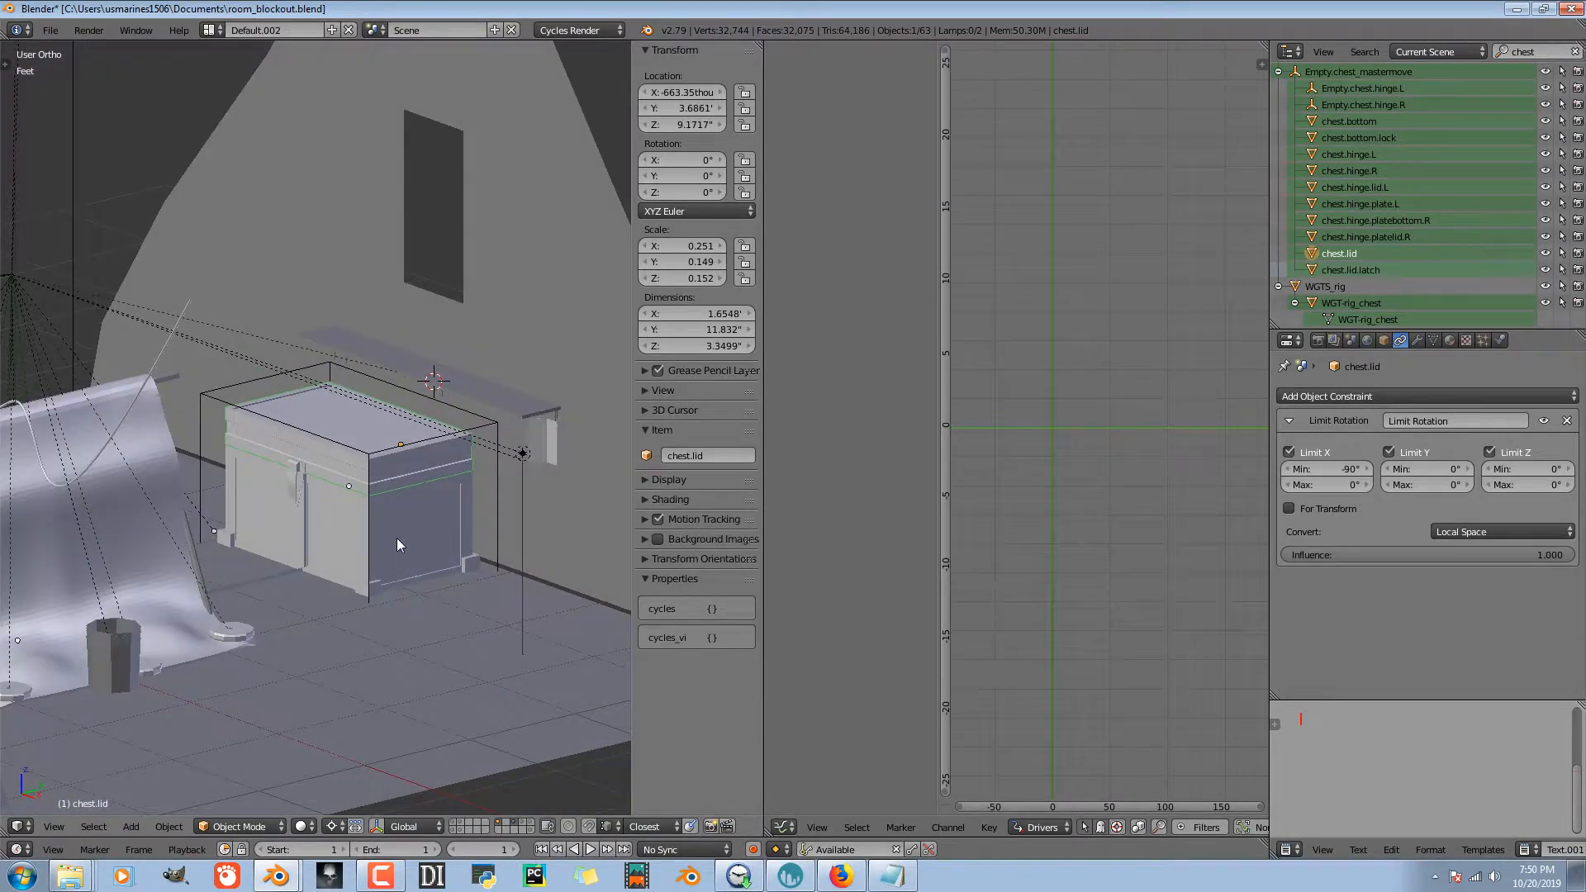
scroll(395, 533, up, 4)
shift+middle_drag(448, 586, 383, 573)
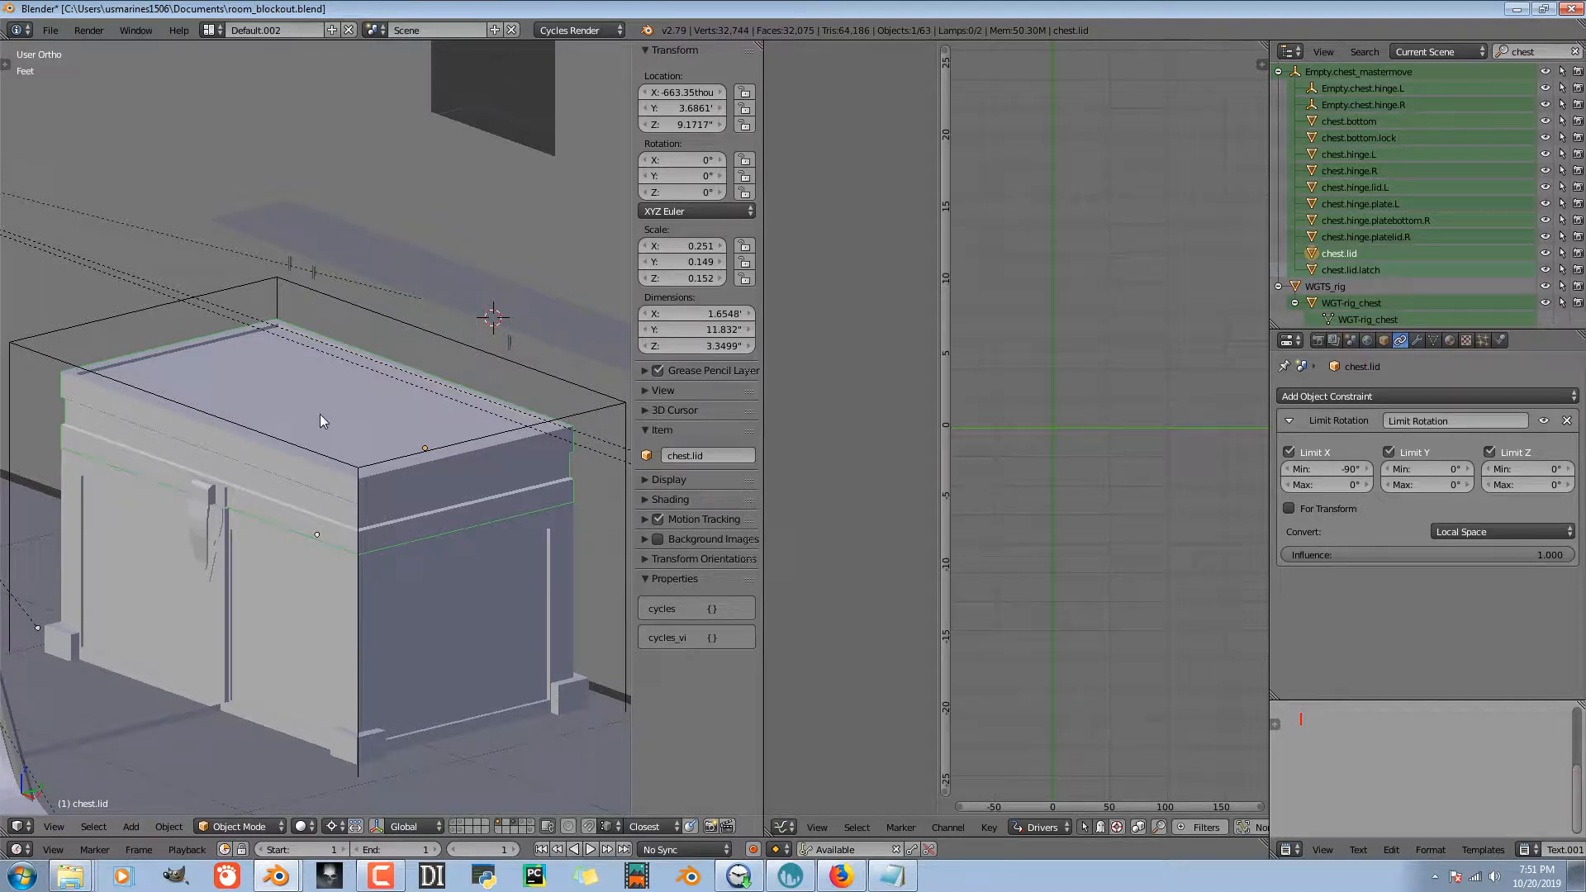
middle_drag(287, 503, 300, 530)
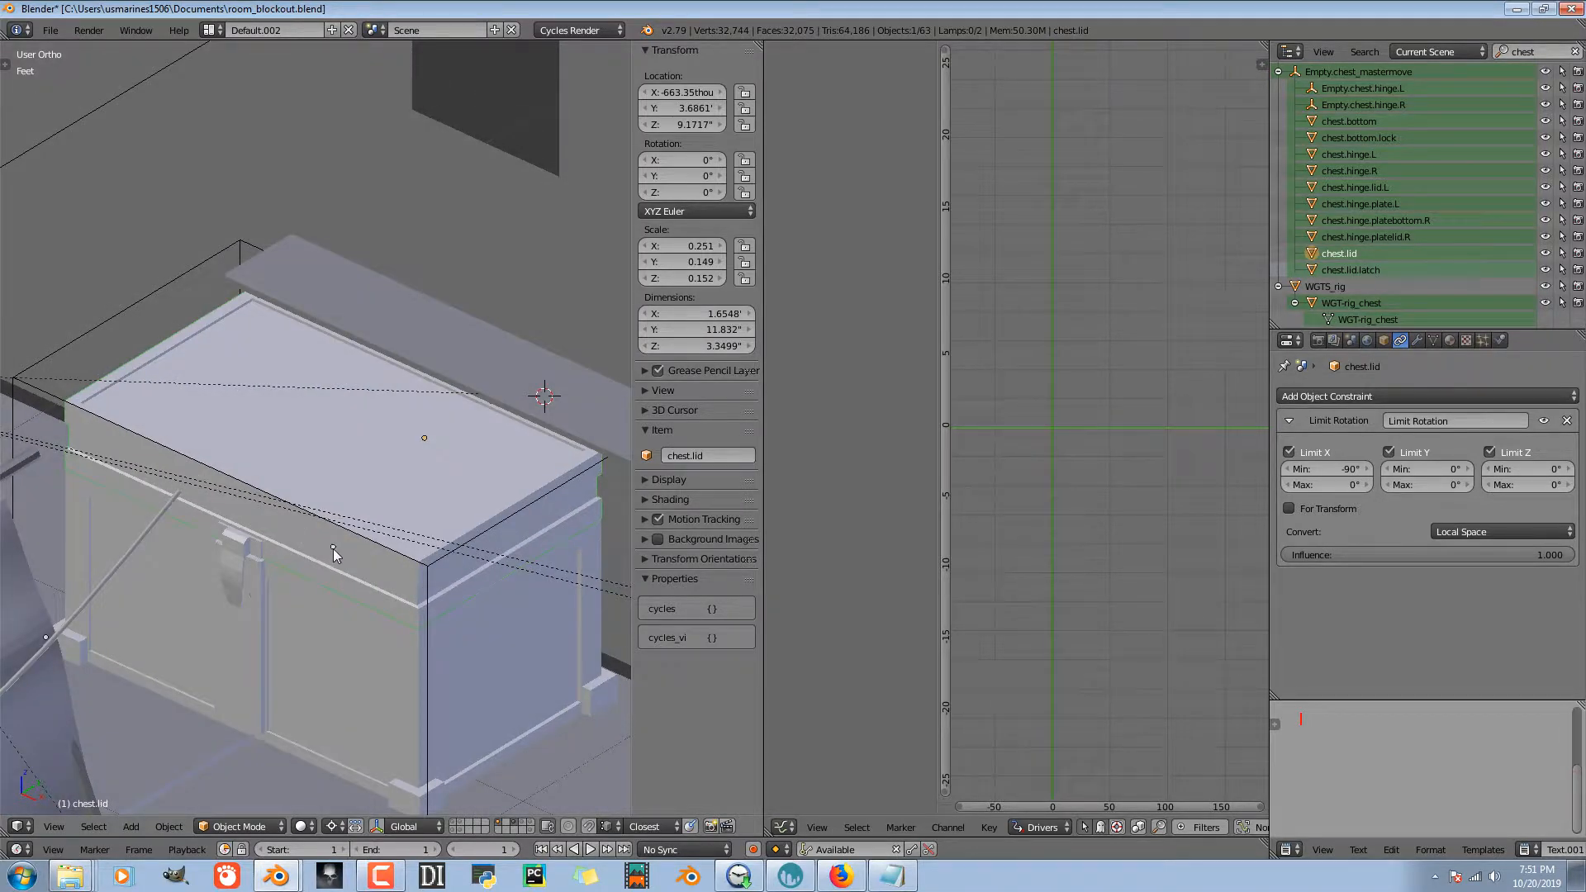
right_click(333, 548)
right_click(375, 565)
mouse_move(692, 167)
mouse_down()
mouse_move(622, 168)
mouse_move(670, 168)
mouse_up()
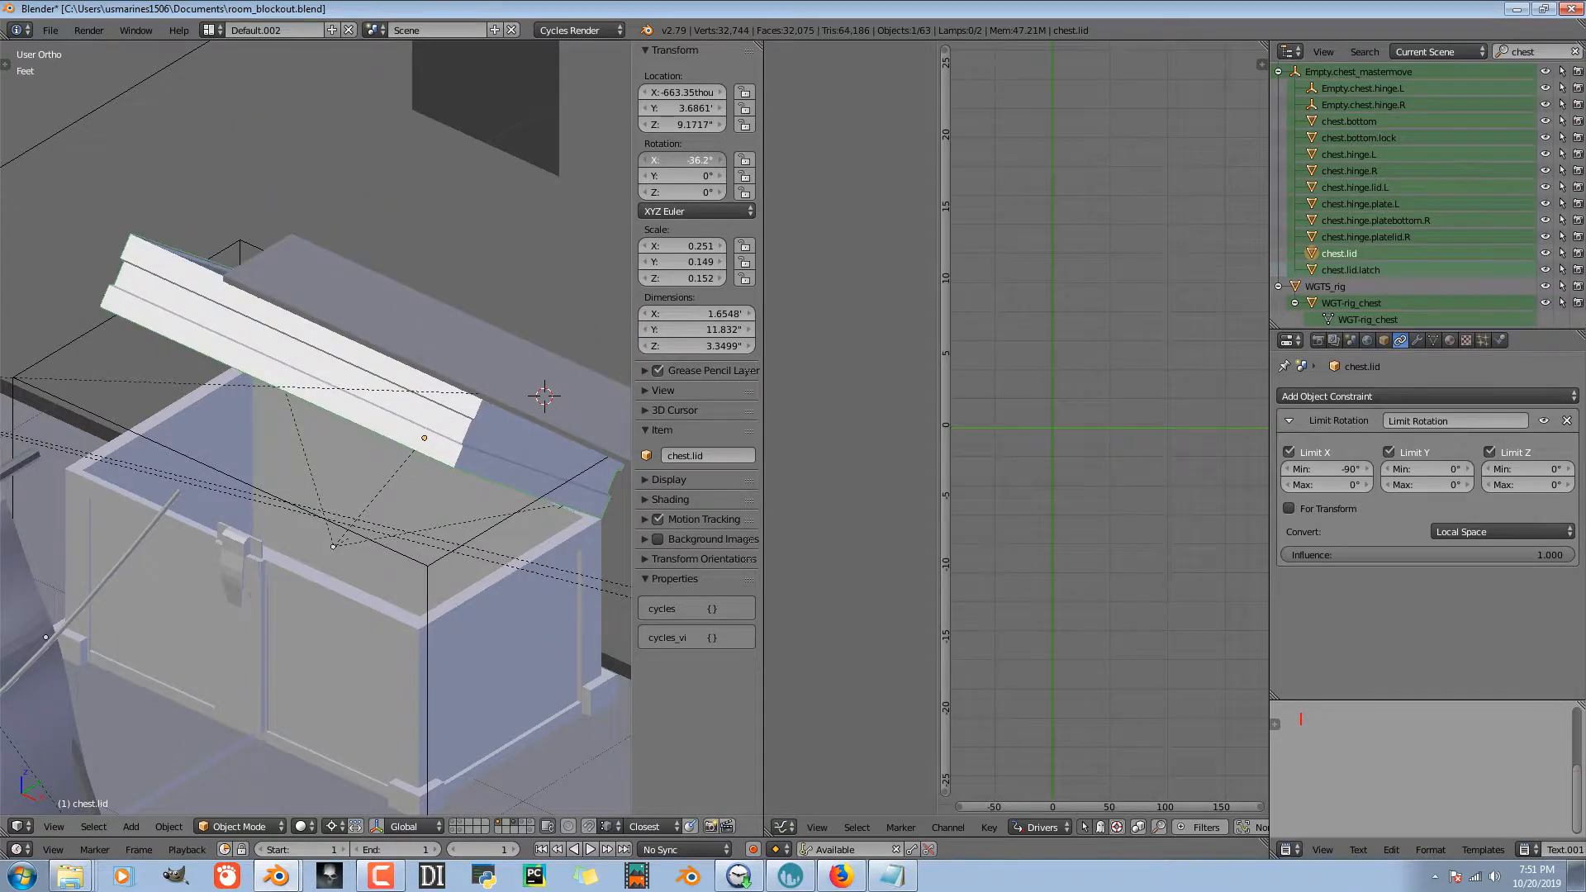
key(Escape)
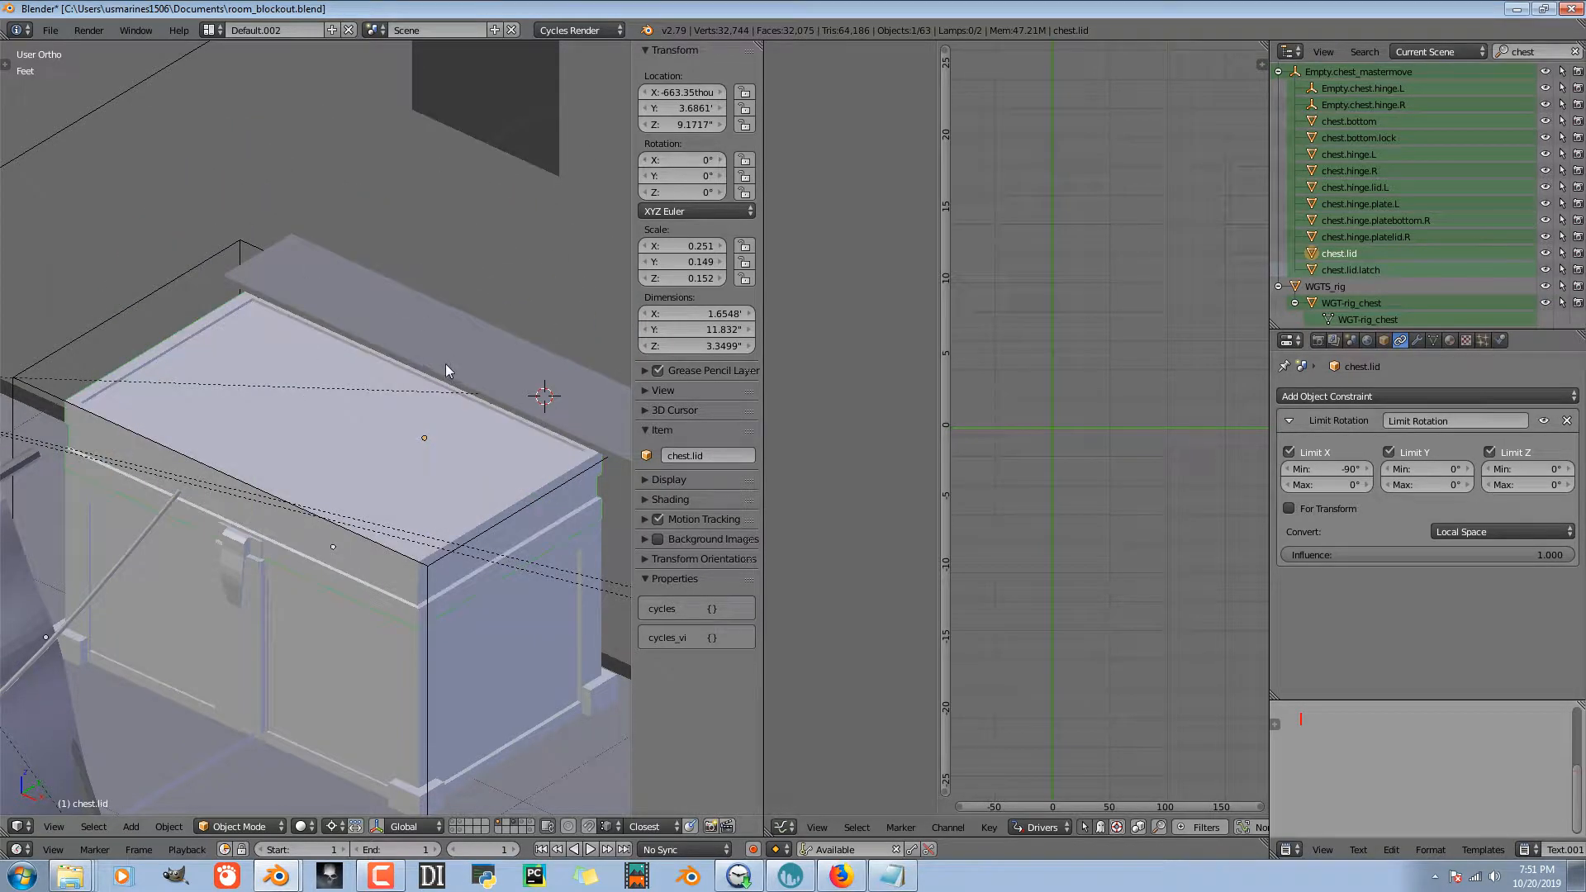
- Snap the 3D cursor to the shelf above the bed
middle_drag(438, 364, 312, 424)
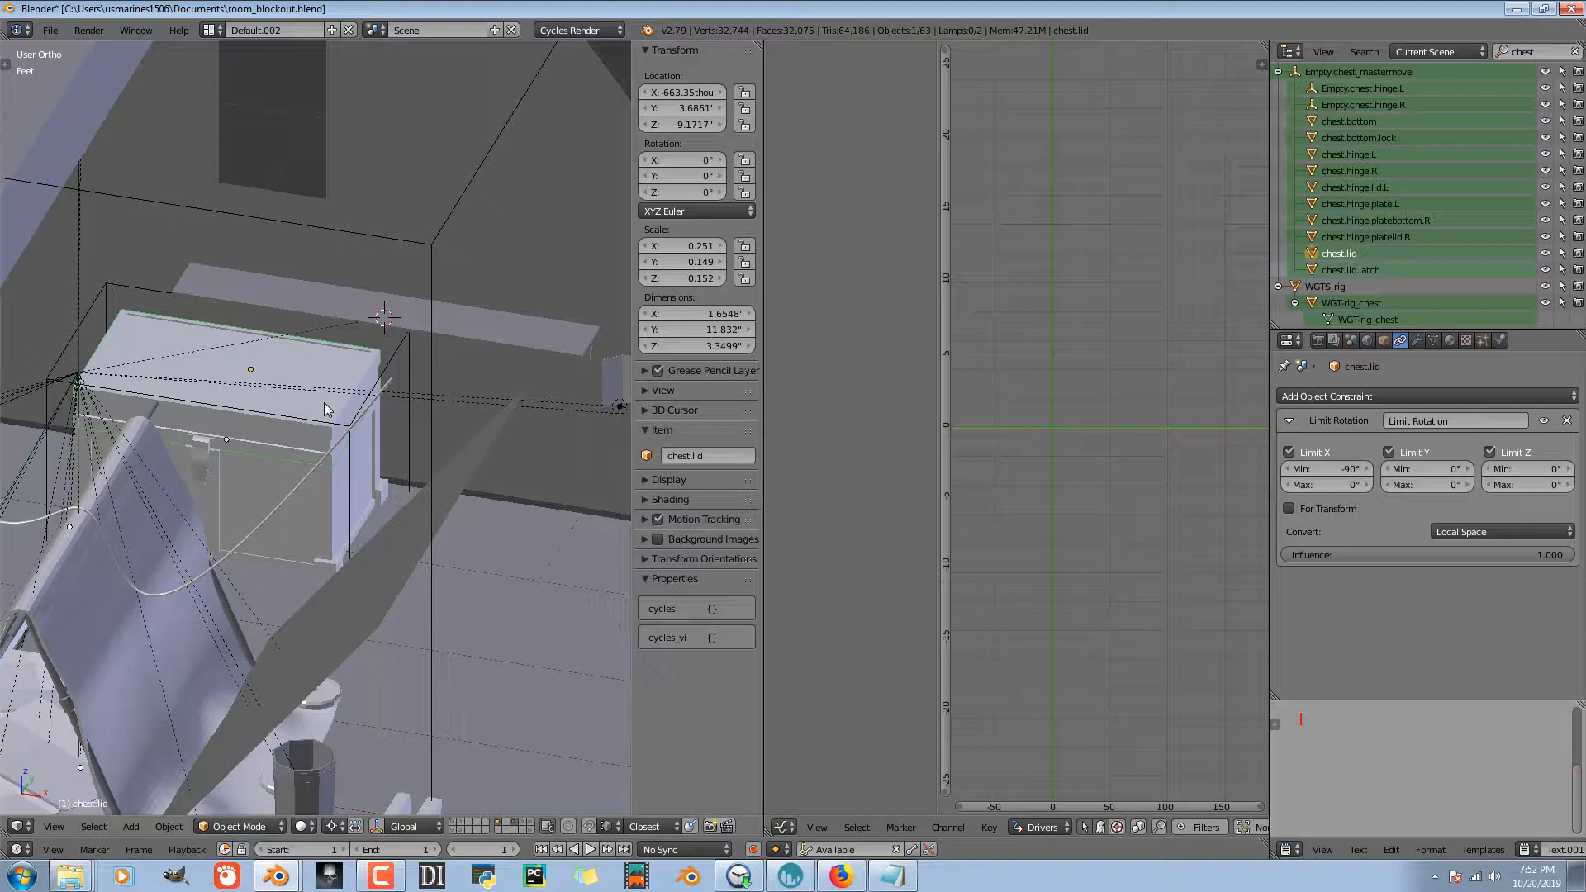
middle_drag(512, 389, 490, 523)
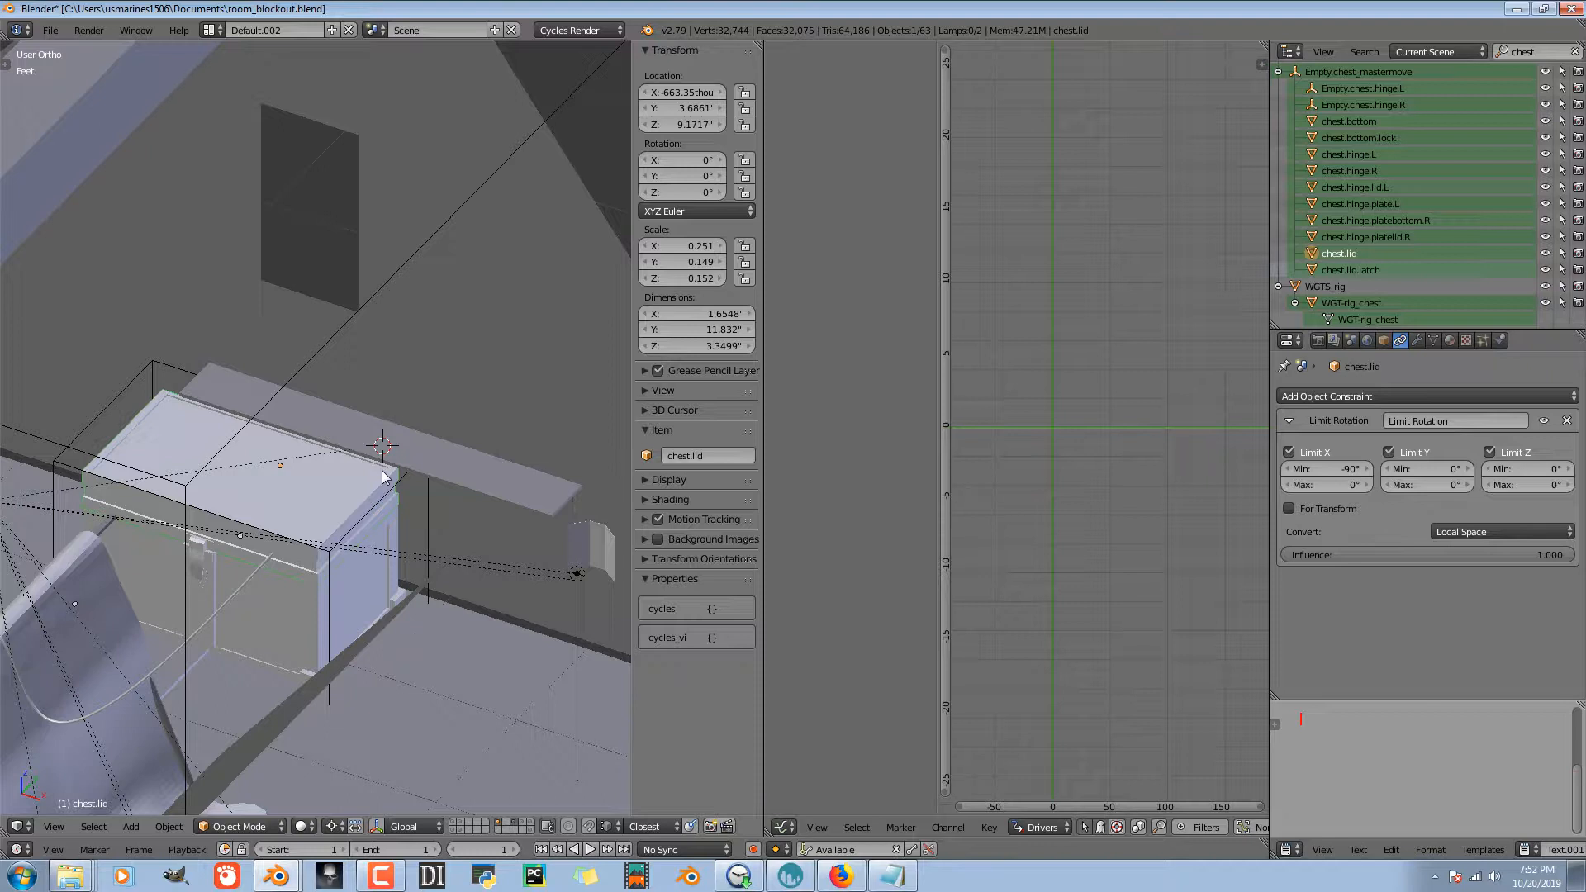
right_click(429, 468)
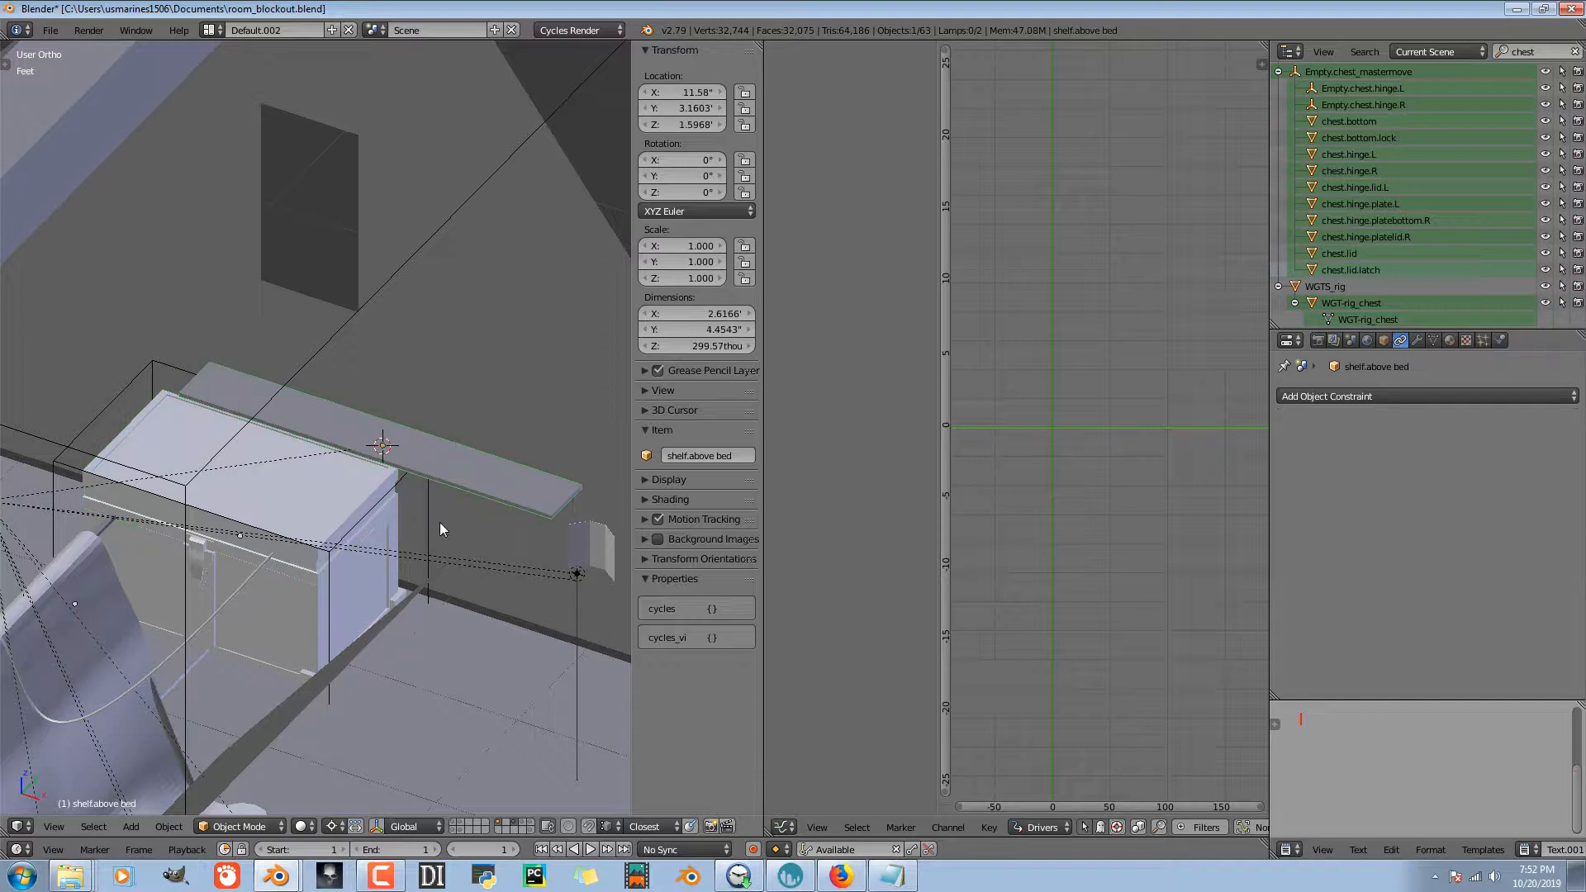
key(shift+s)
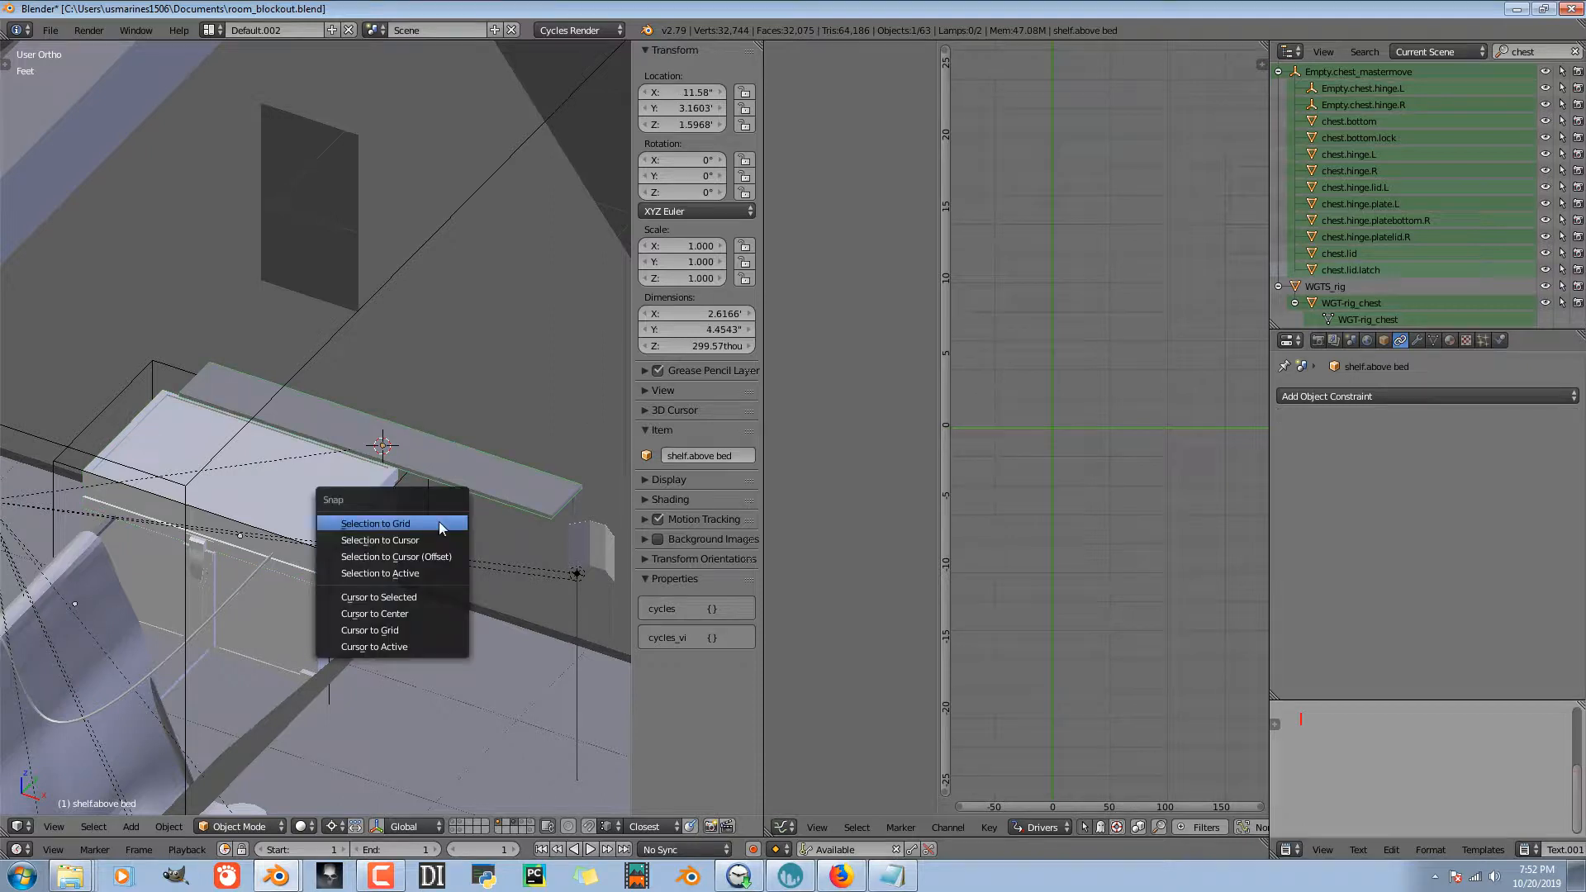
click(391, 598)
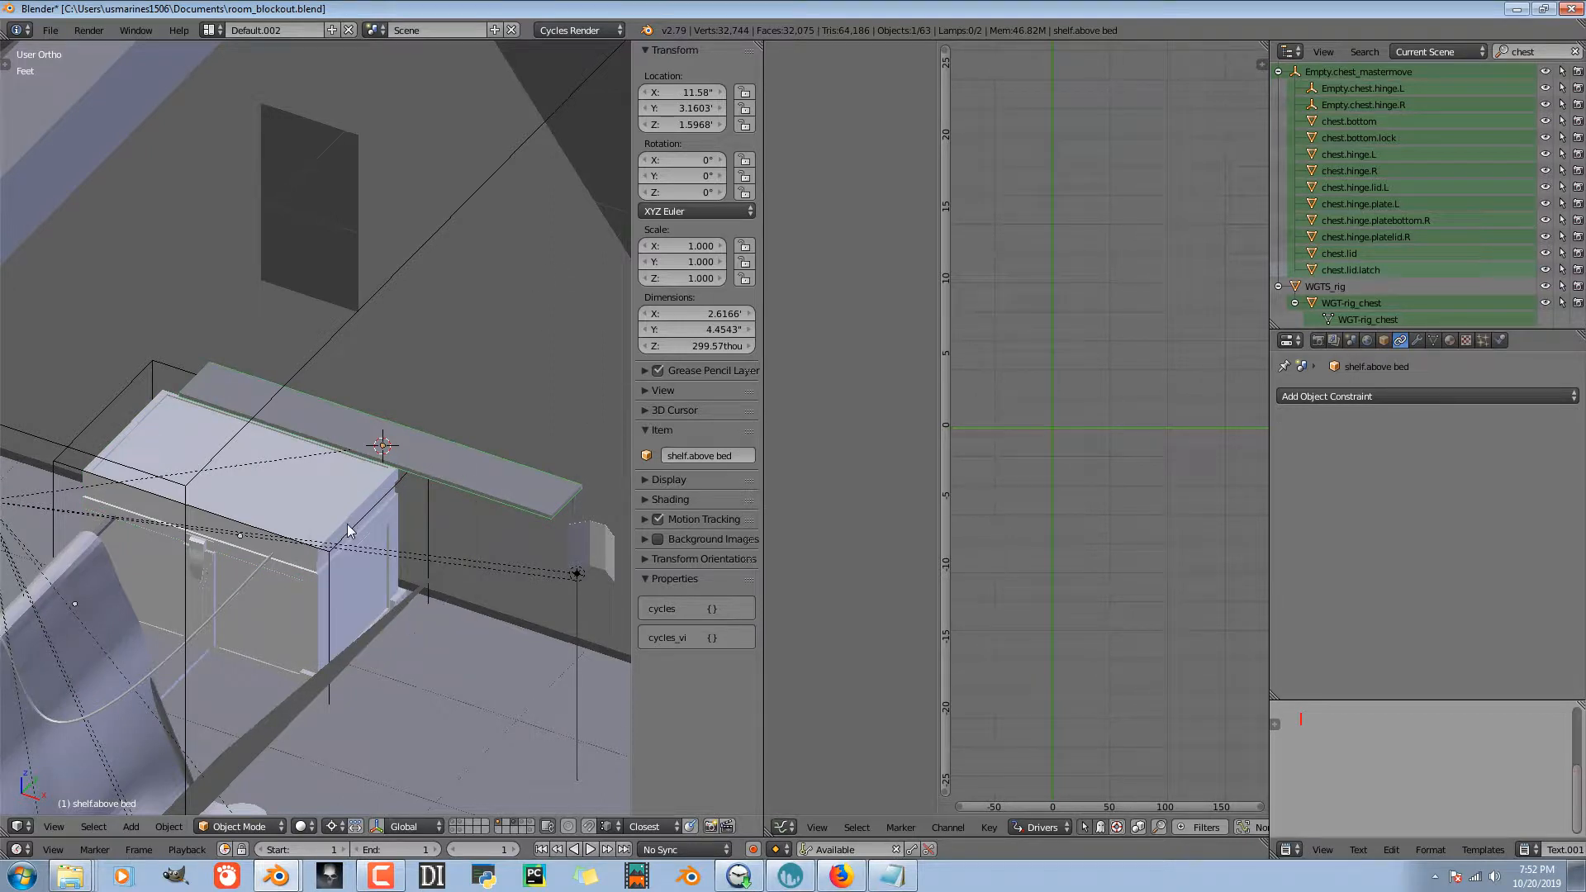
- Add a cube at the 3D cursor and scale it down to about 3.44 inches per side
key(shift+a)
mouse_move(339, 532)
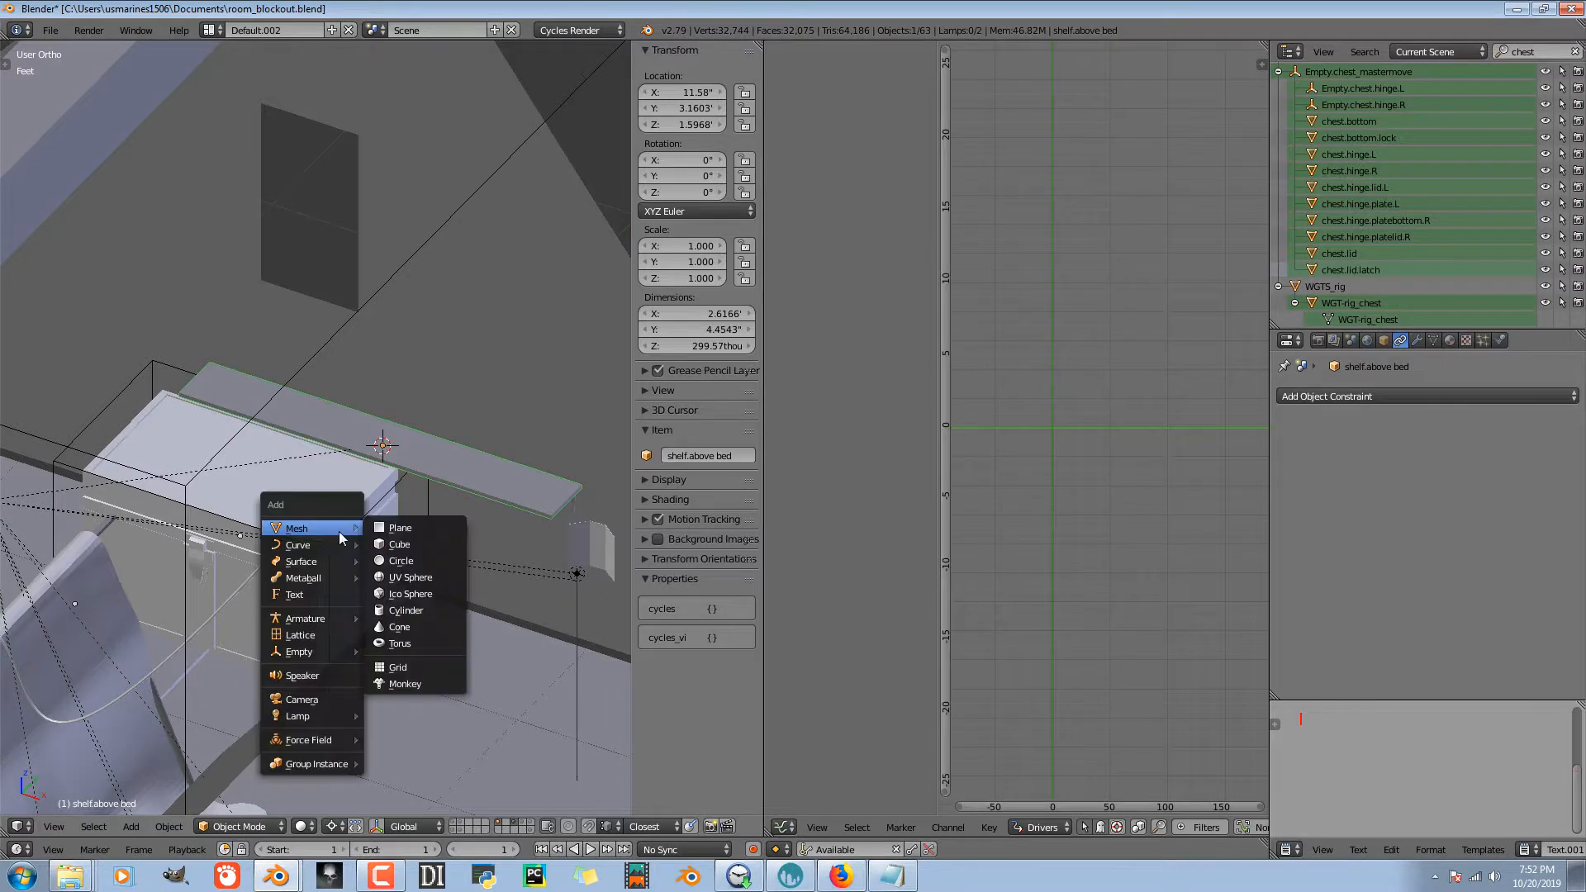
click(380, 544)
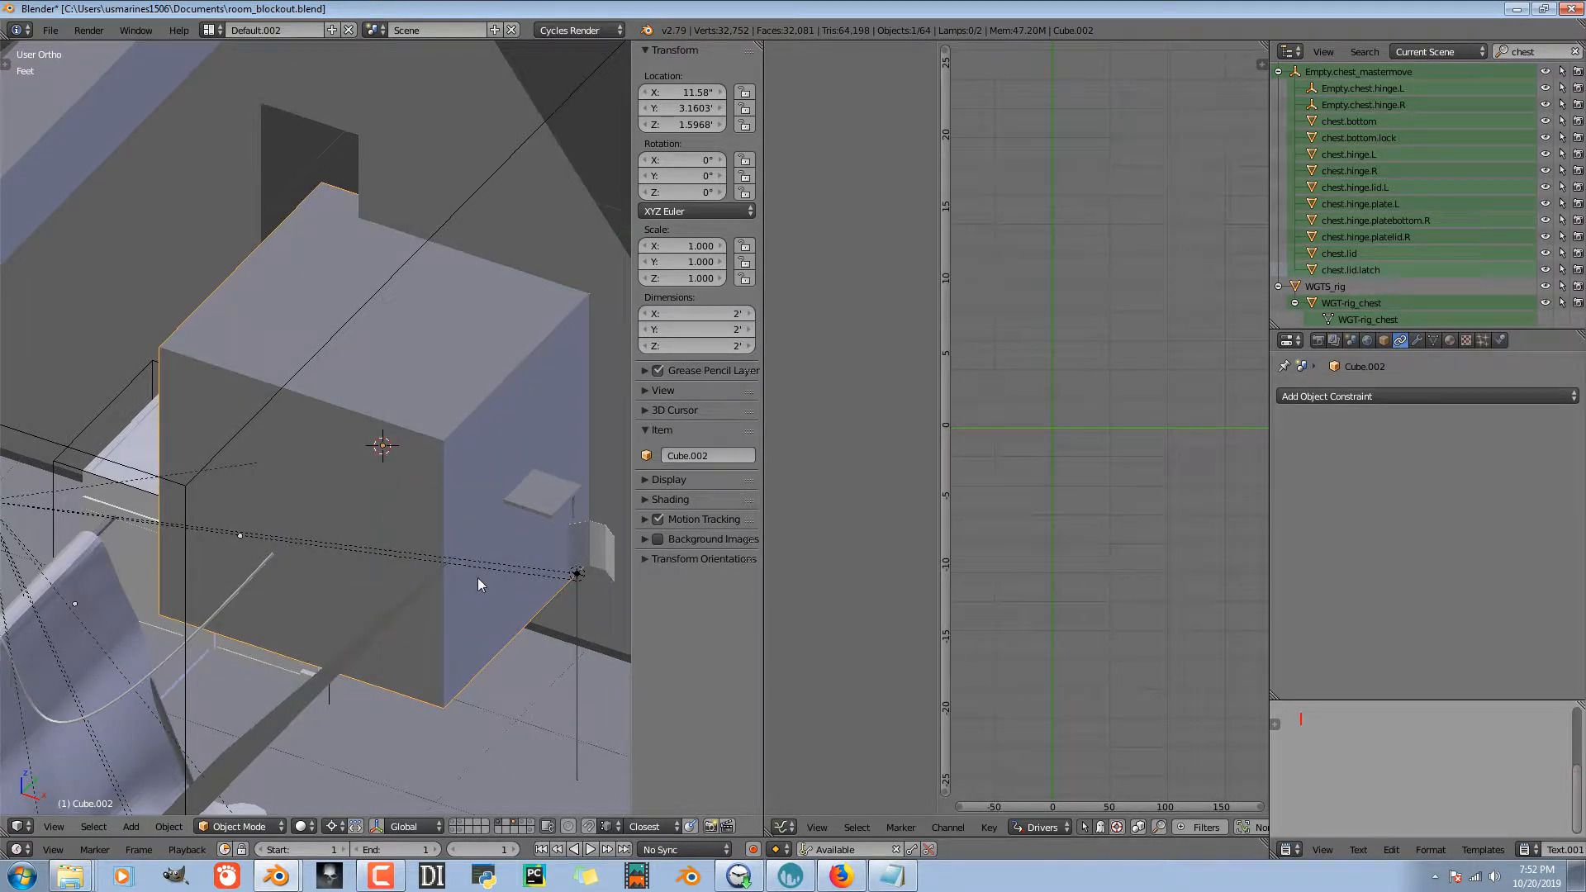
key(s)
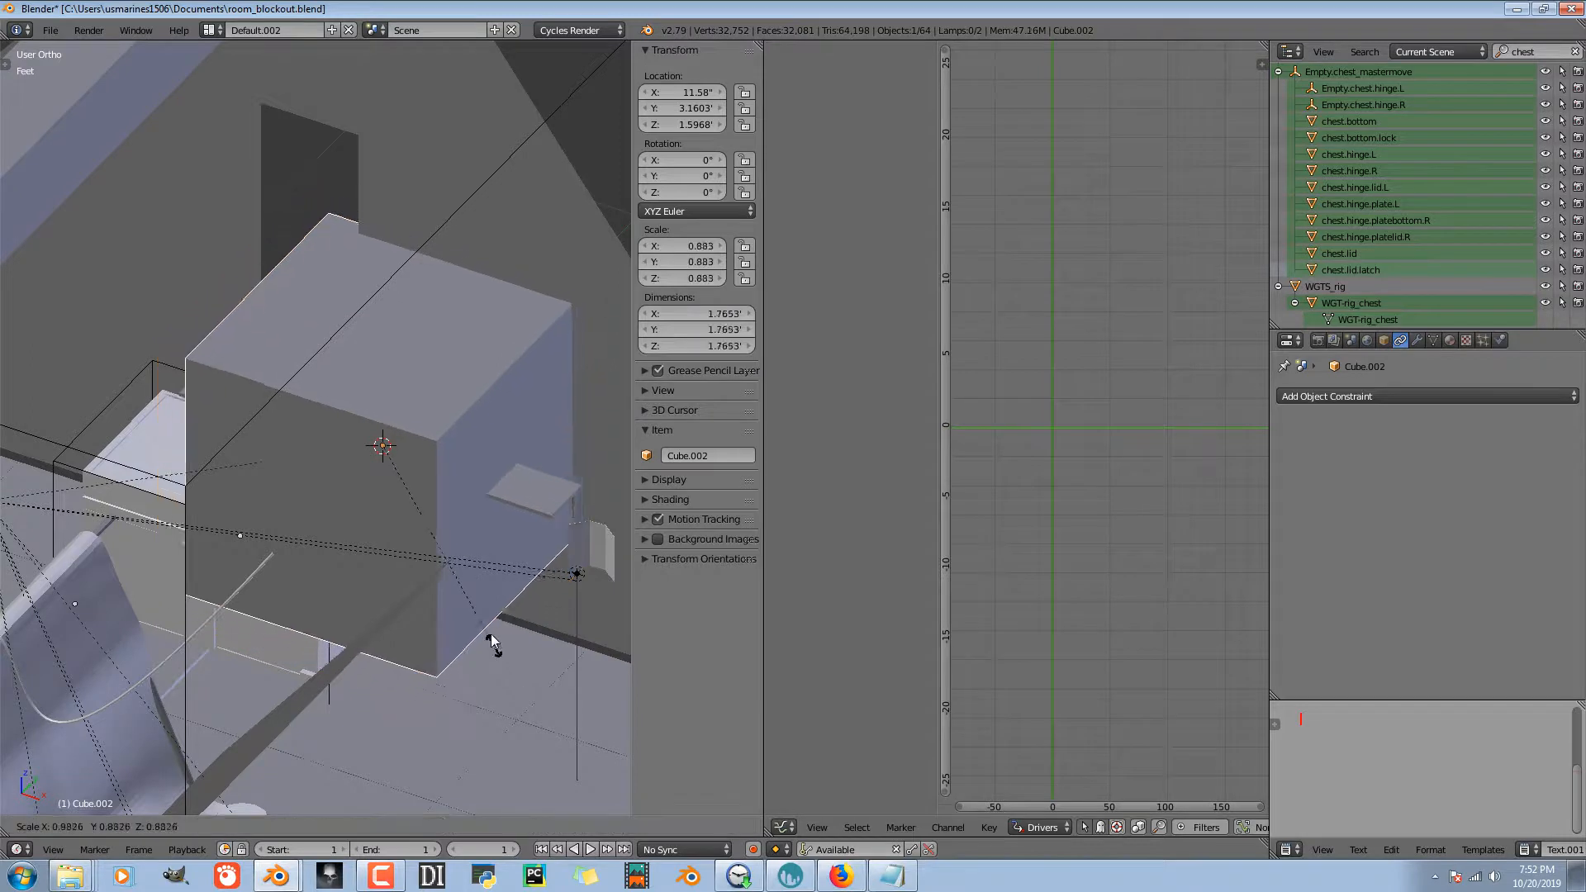
click(372, 485)
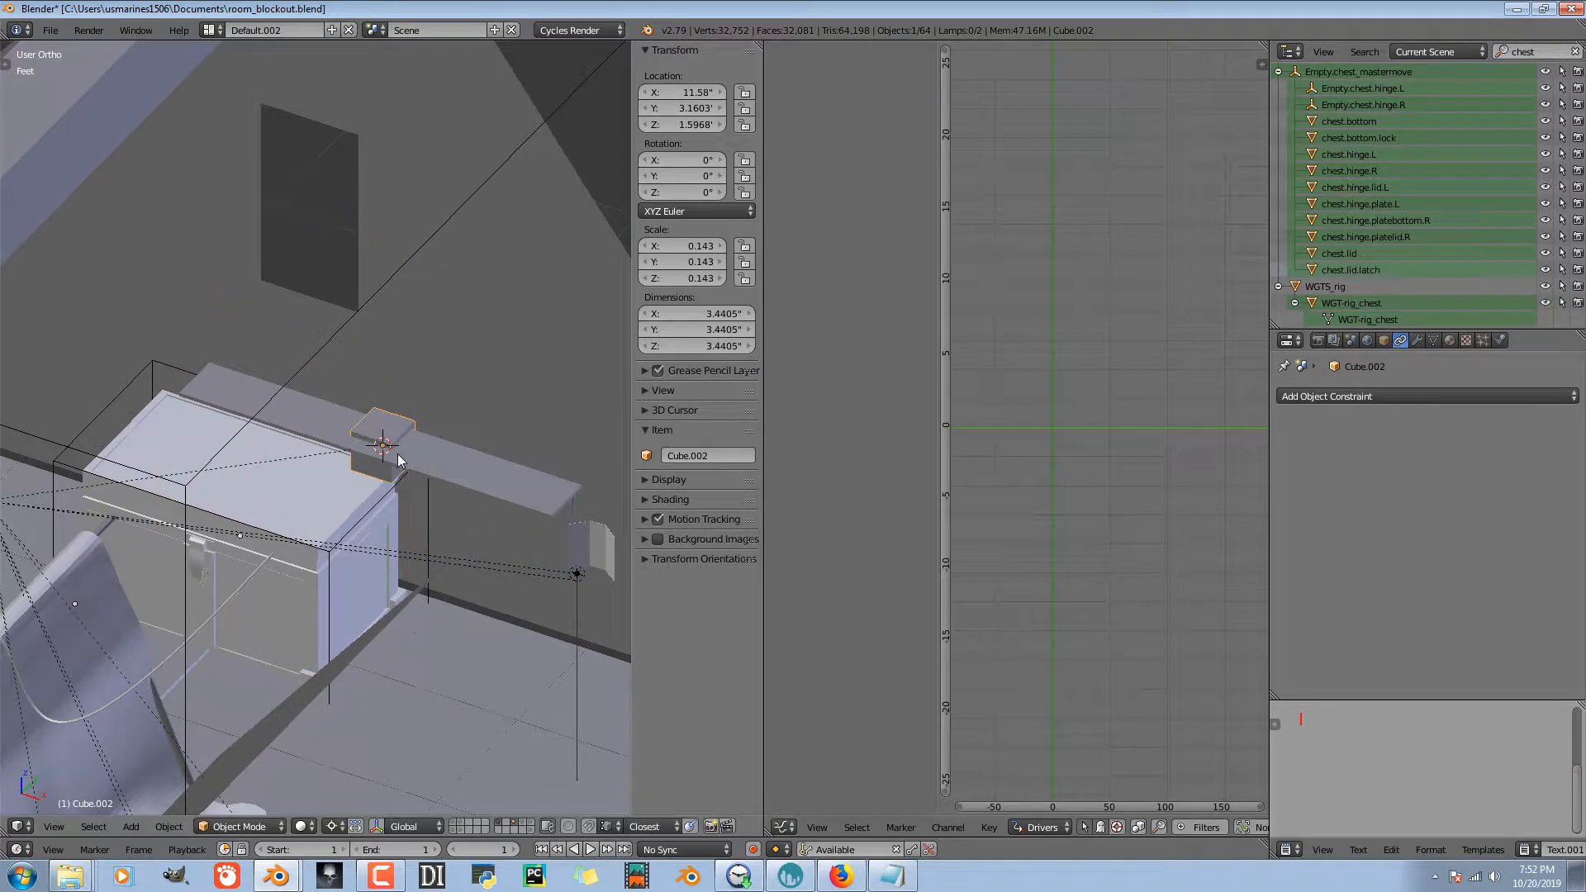
- Raise the small cube along Z to about 1.88 feet so it stands on top of the shelf
key(g)
key(z)
click(395, 425)
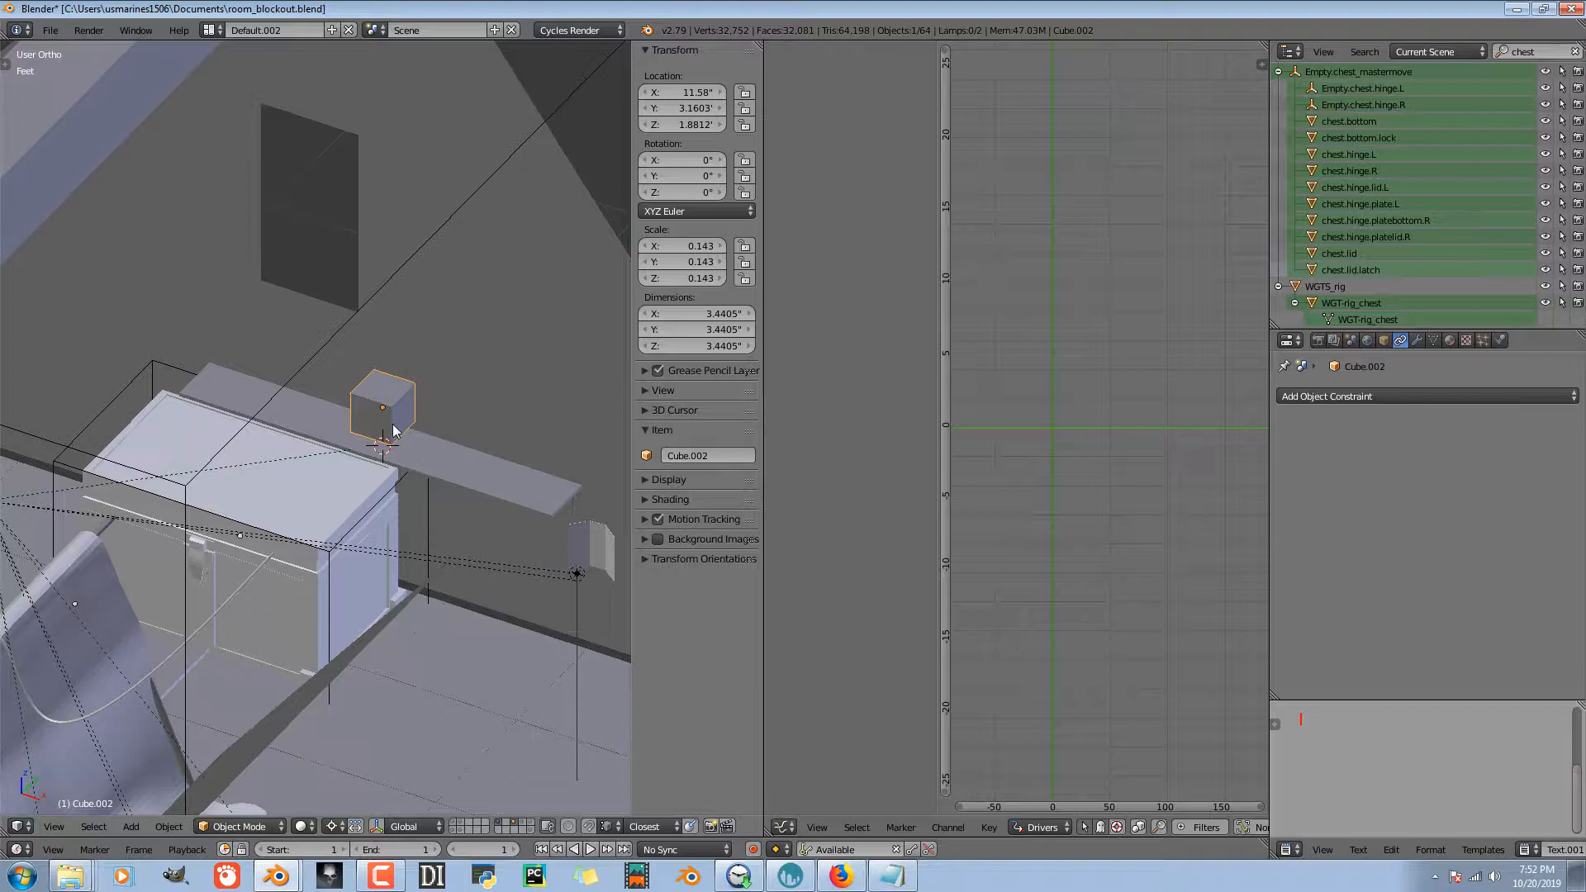
- Apply the cube's location as well as its rotation and scale, keeping the cube selected
key(ctrl+a)
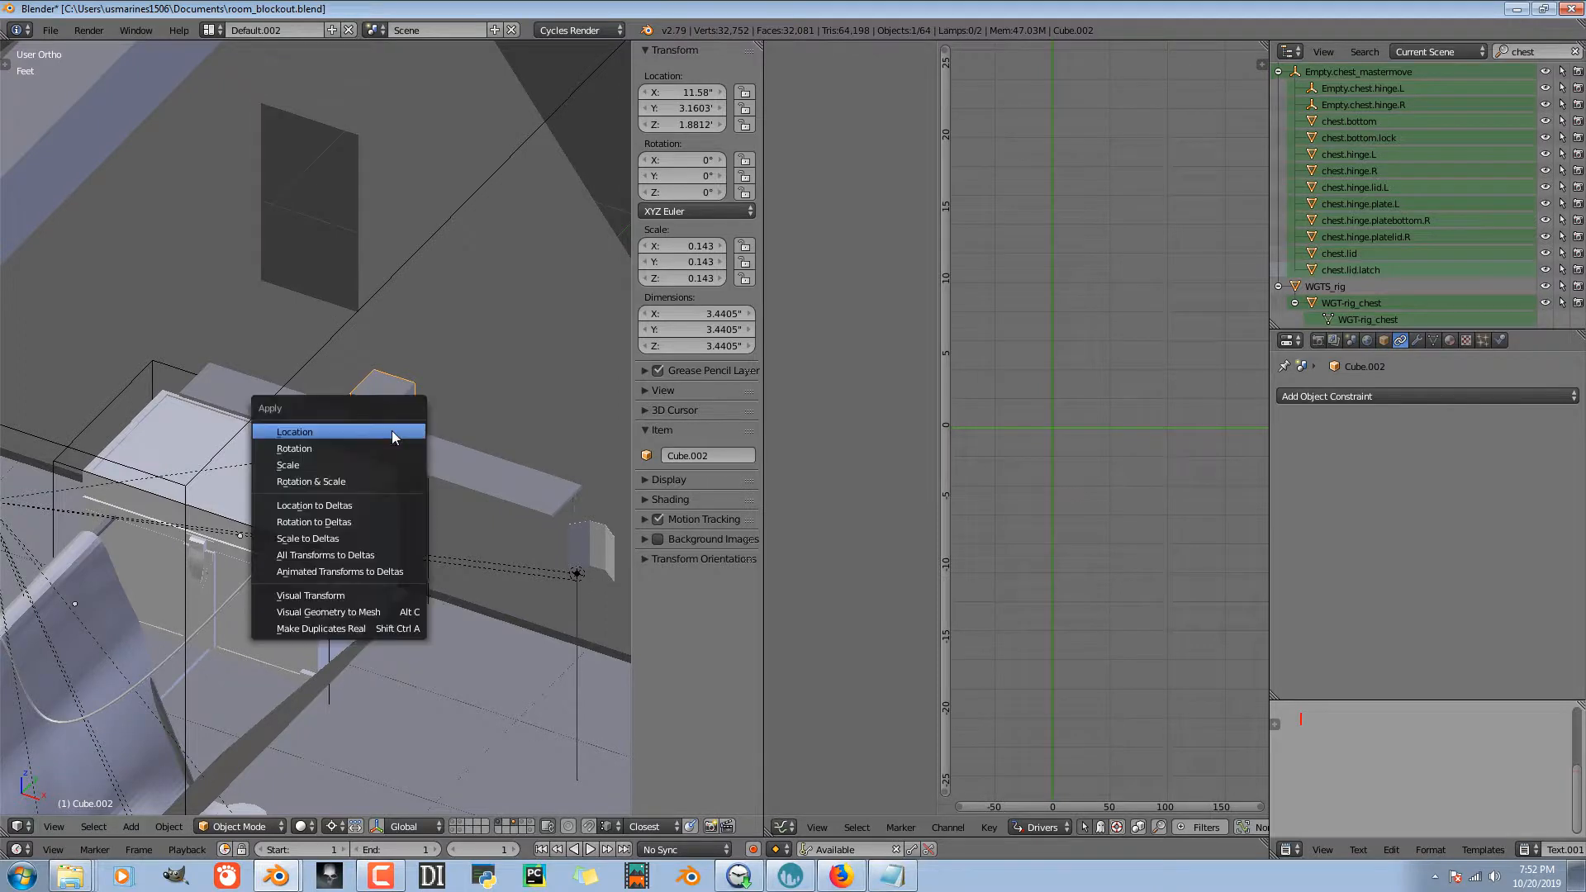
click(390, 430)
key(ctrl+a)
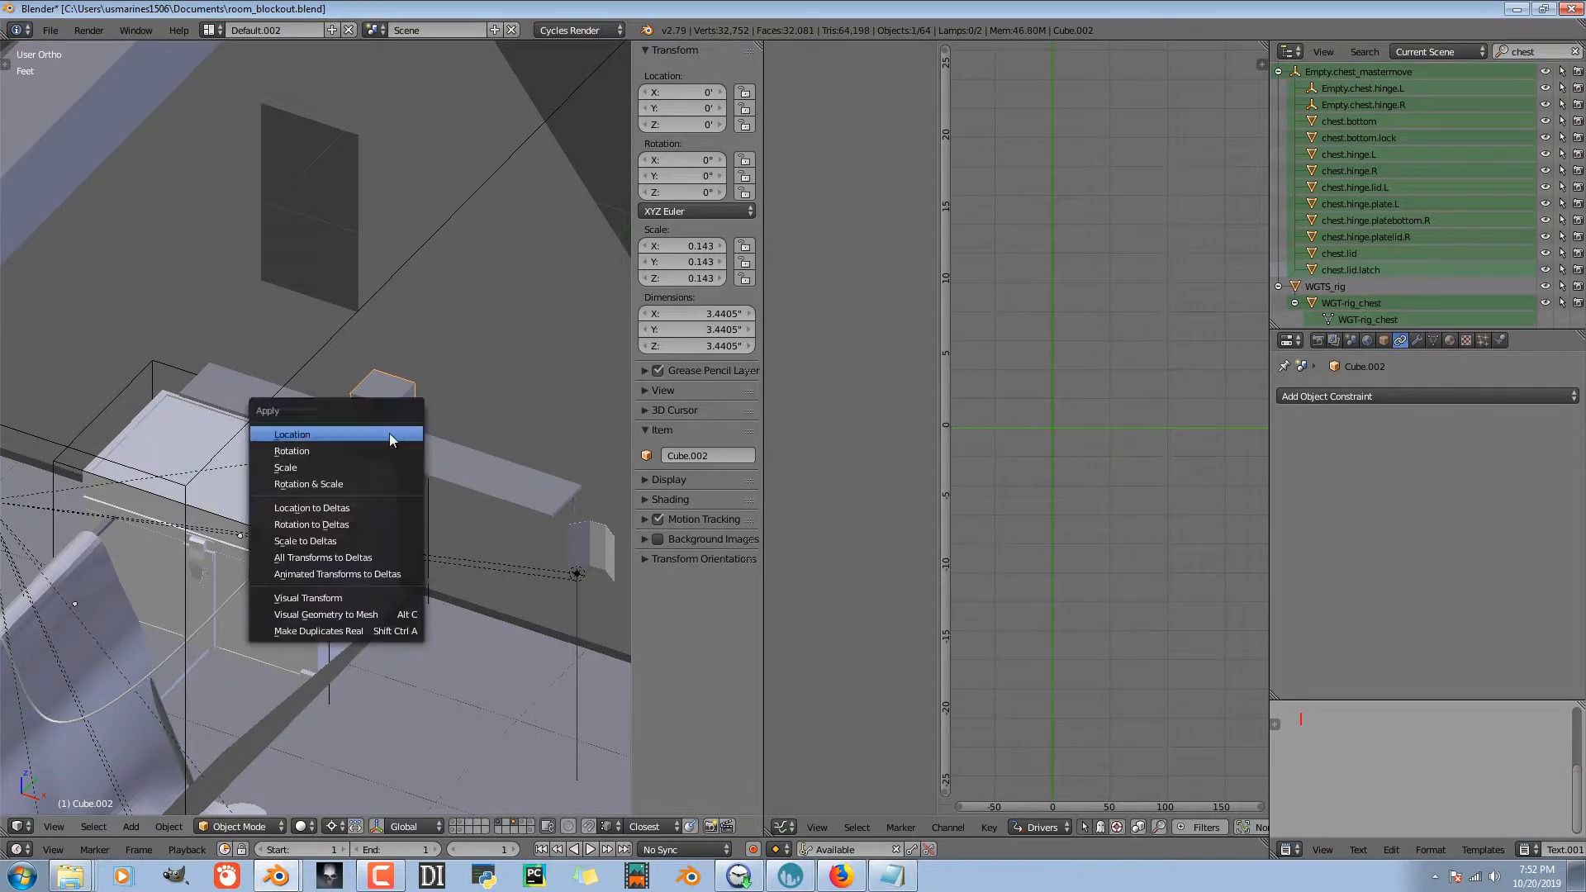
click(371, 481)
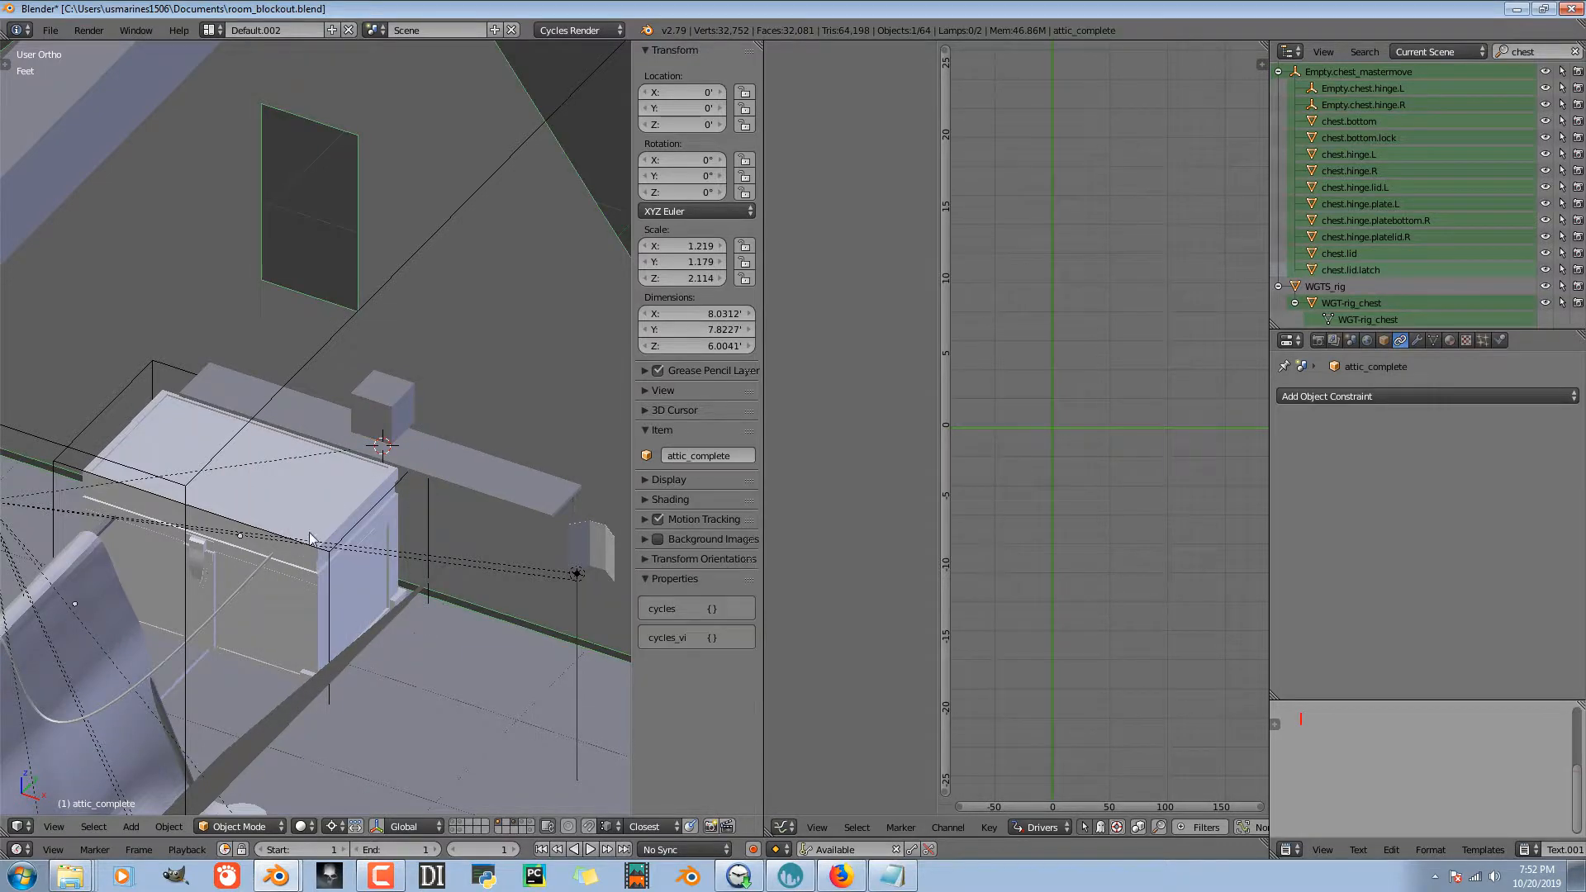
right_click(357, 521)
right_click(394, 405)
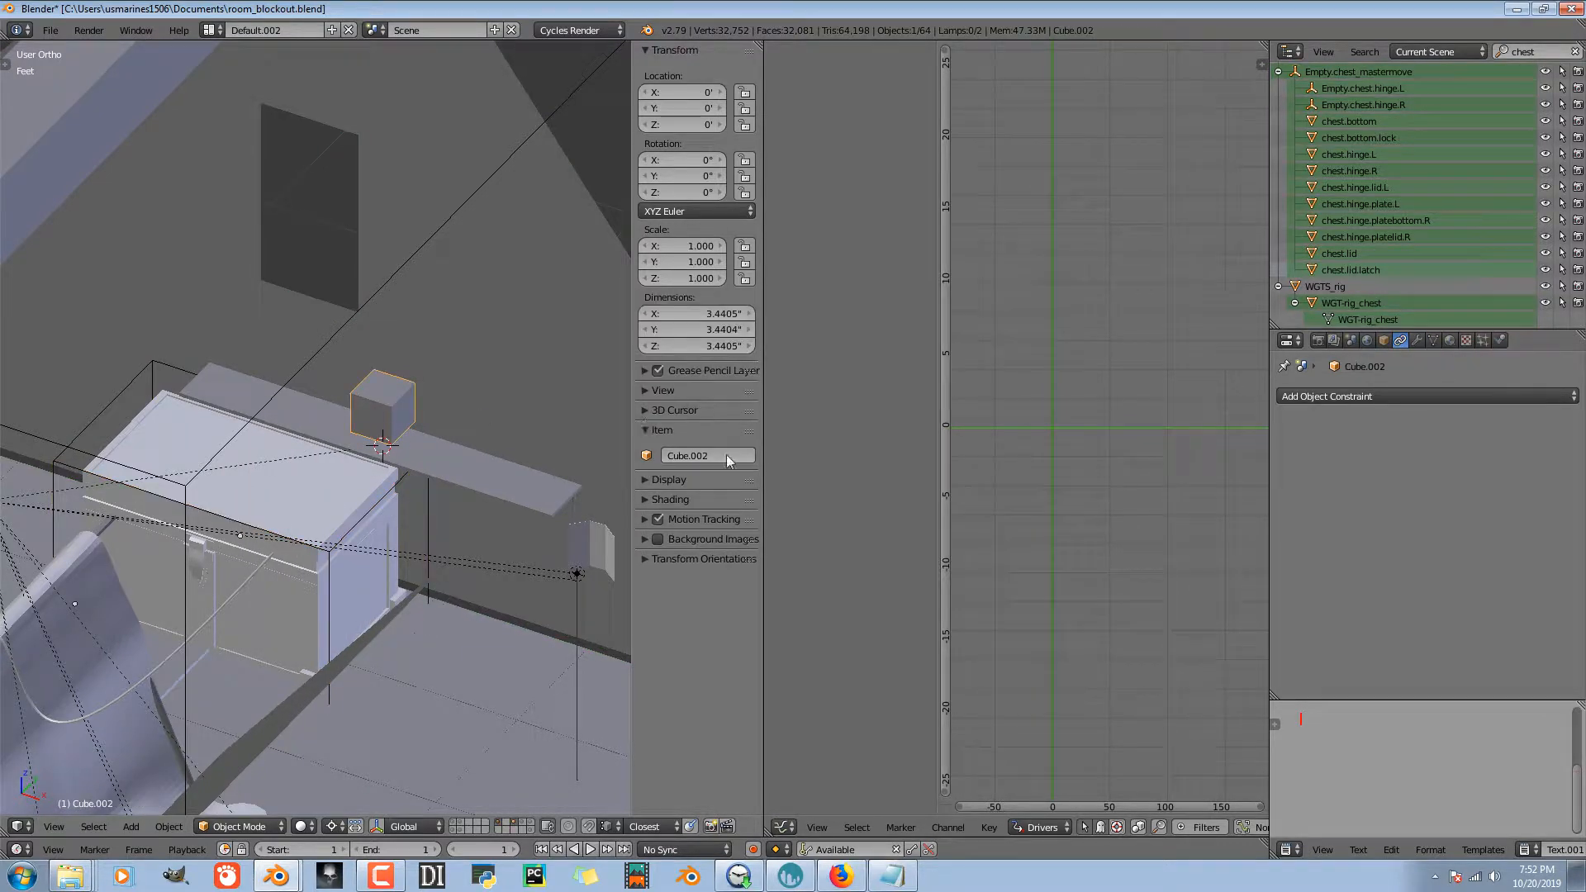
- Add a driver to the chest lid's X rotation
middle_drag(279, 555, 254, 538)
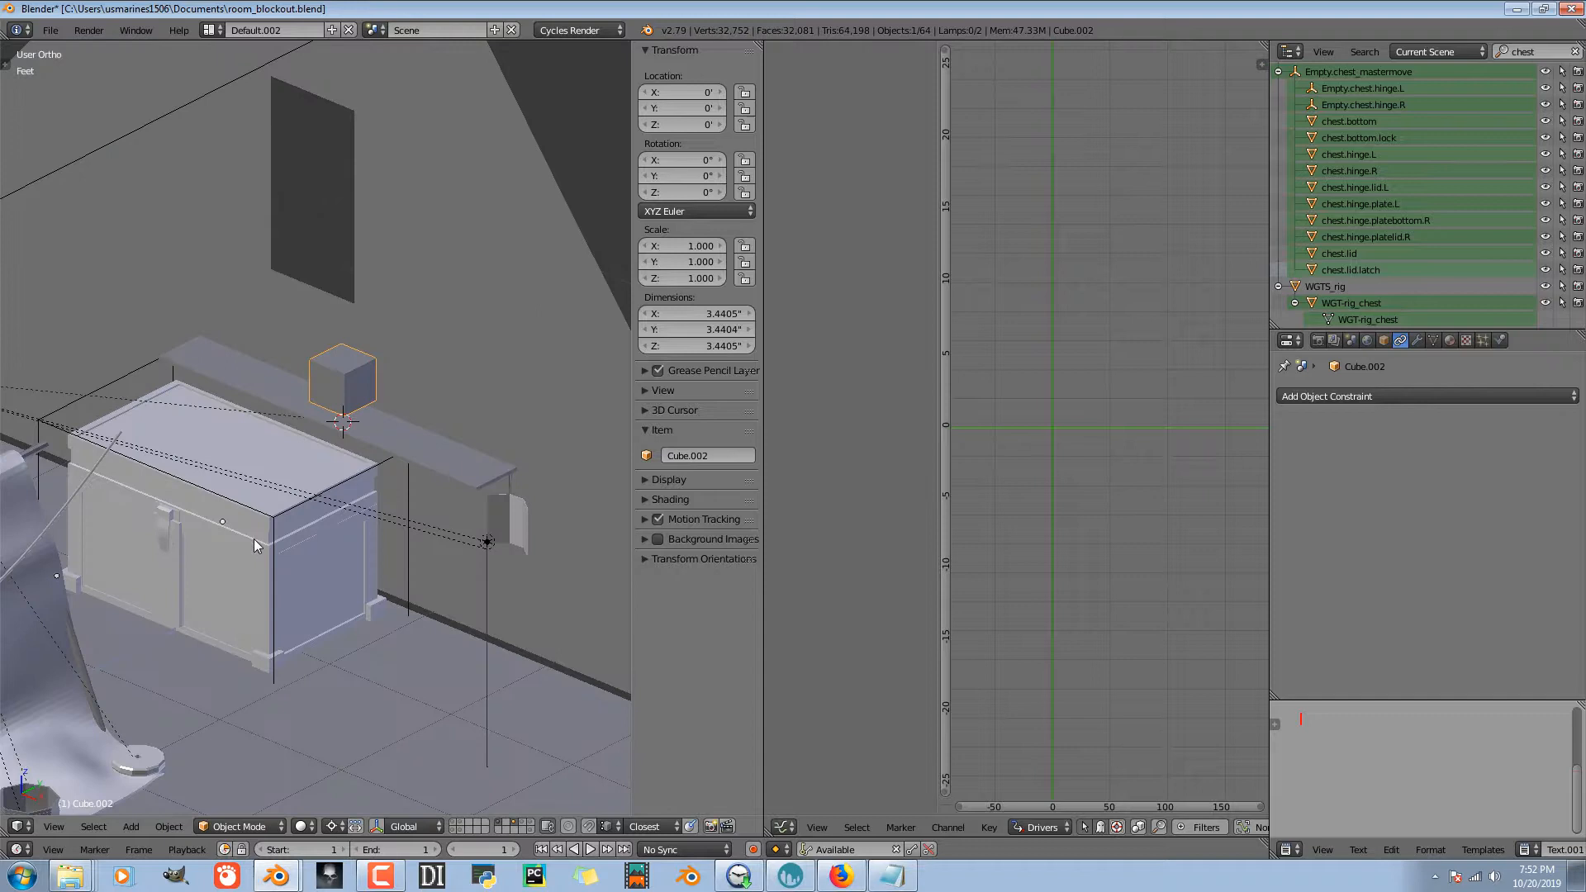
right_click(291, 475)
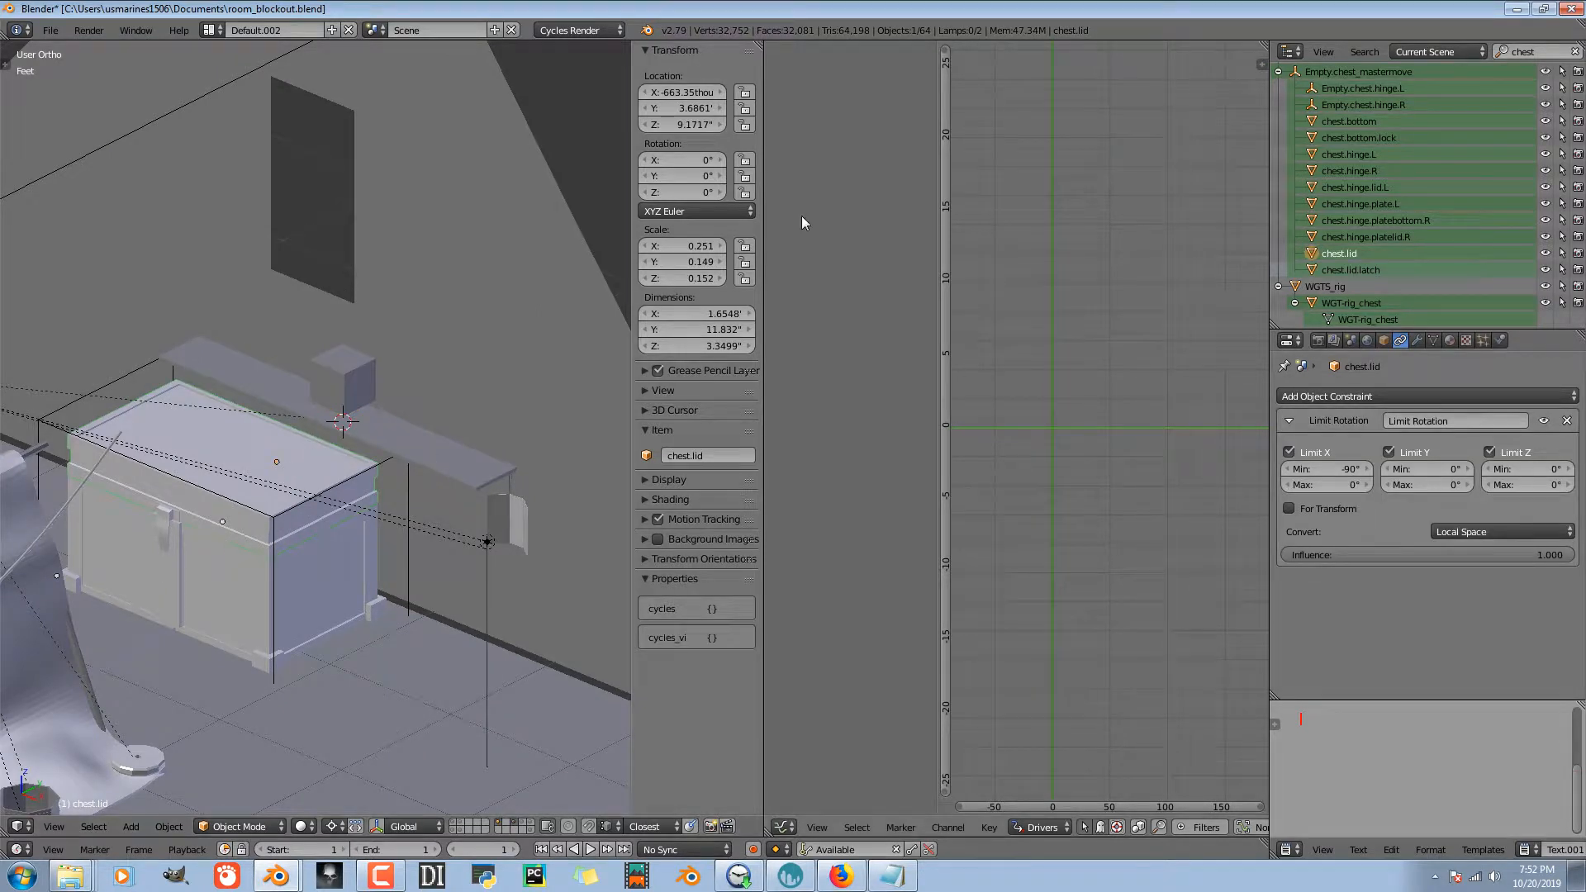
key(ctrl+d)
click(690, 162)
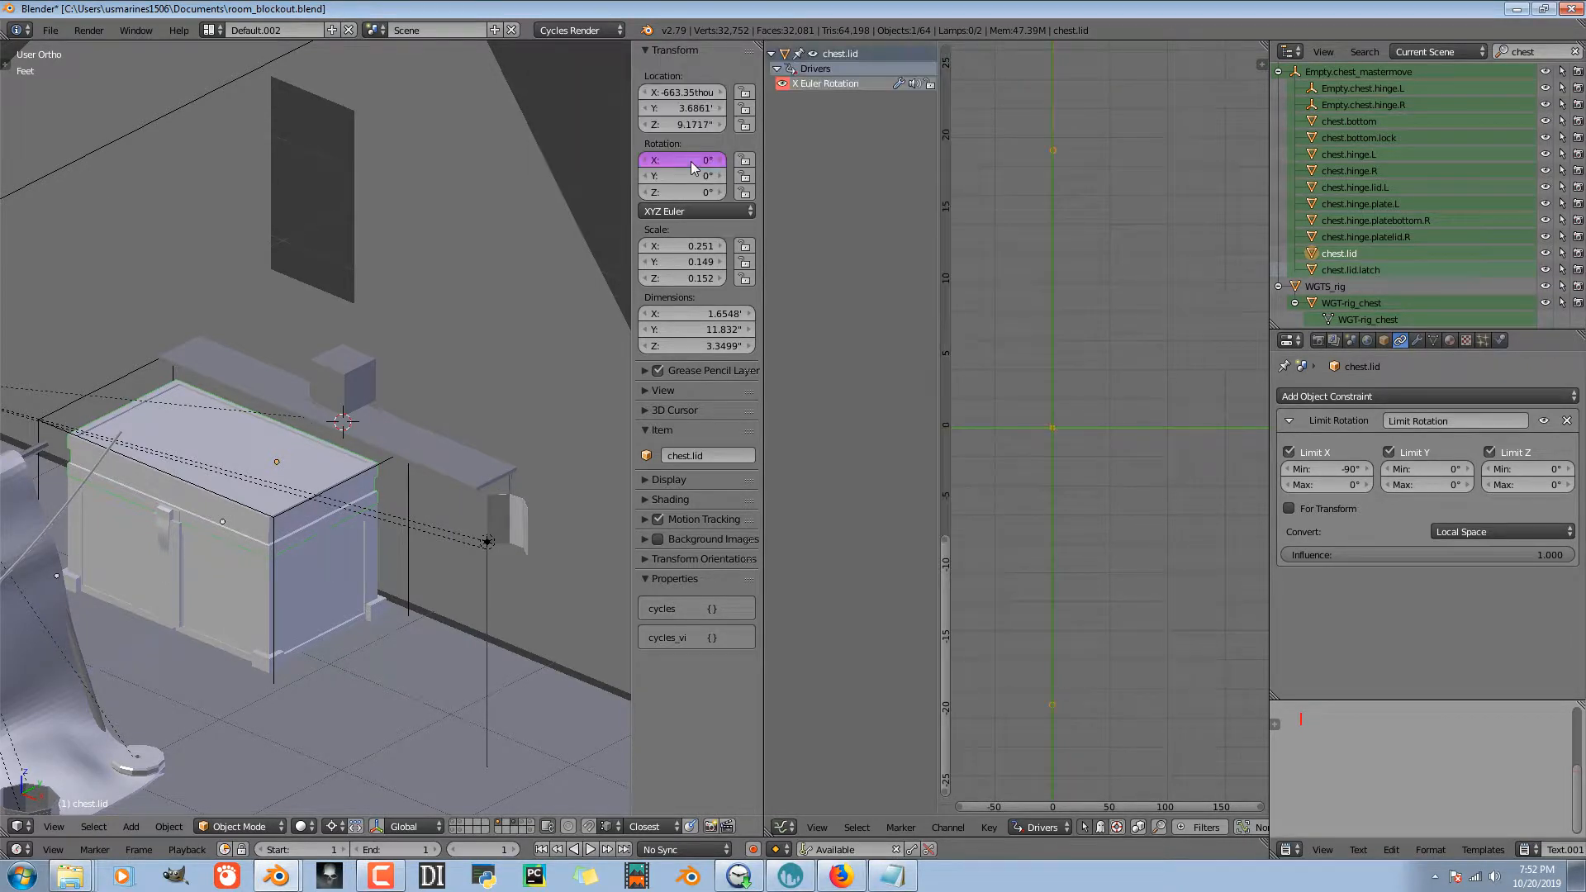
- Select the chest lid's X Euler Rotation driver and show its driver settings
right_click(357, 379)
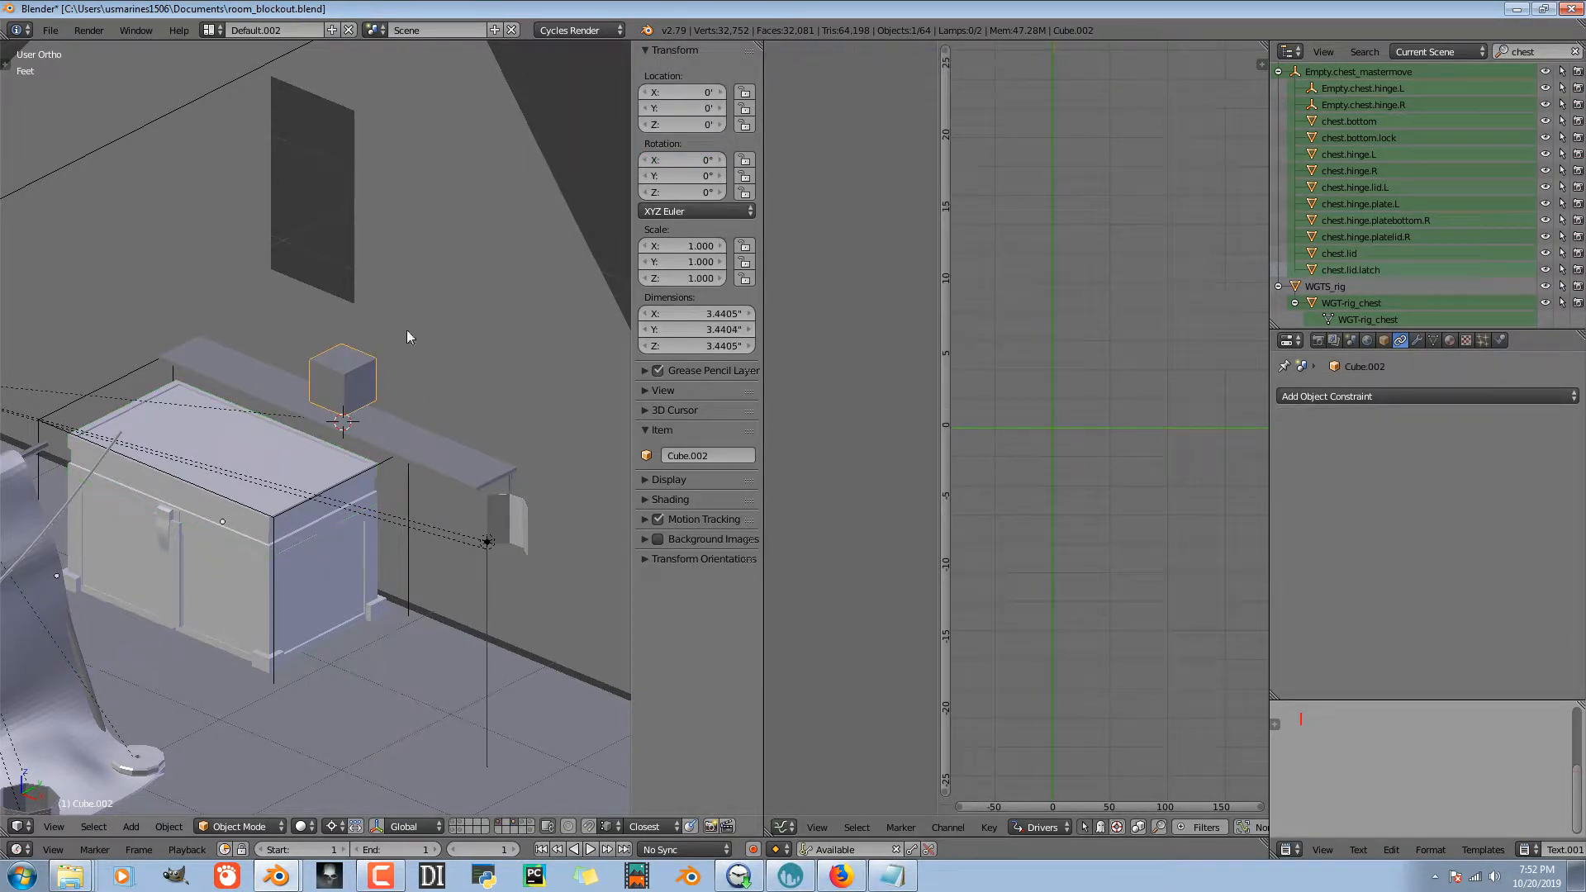
right_click(304, 488)
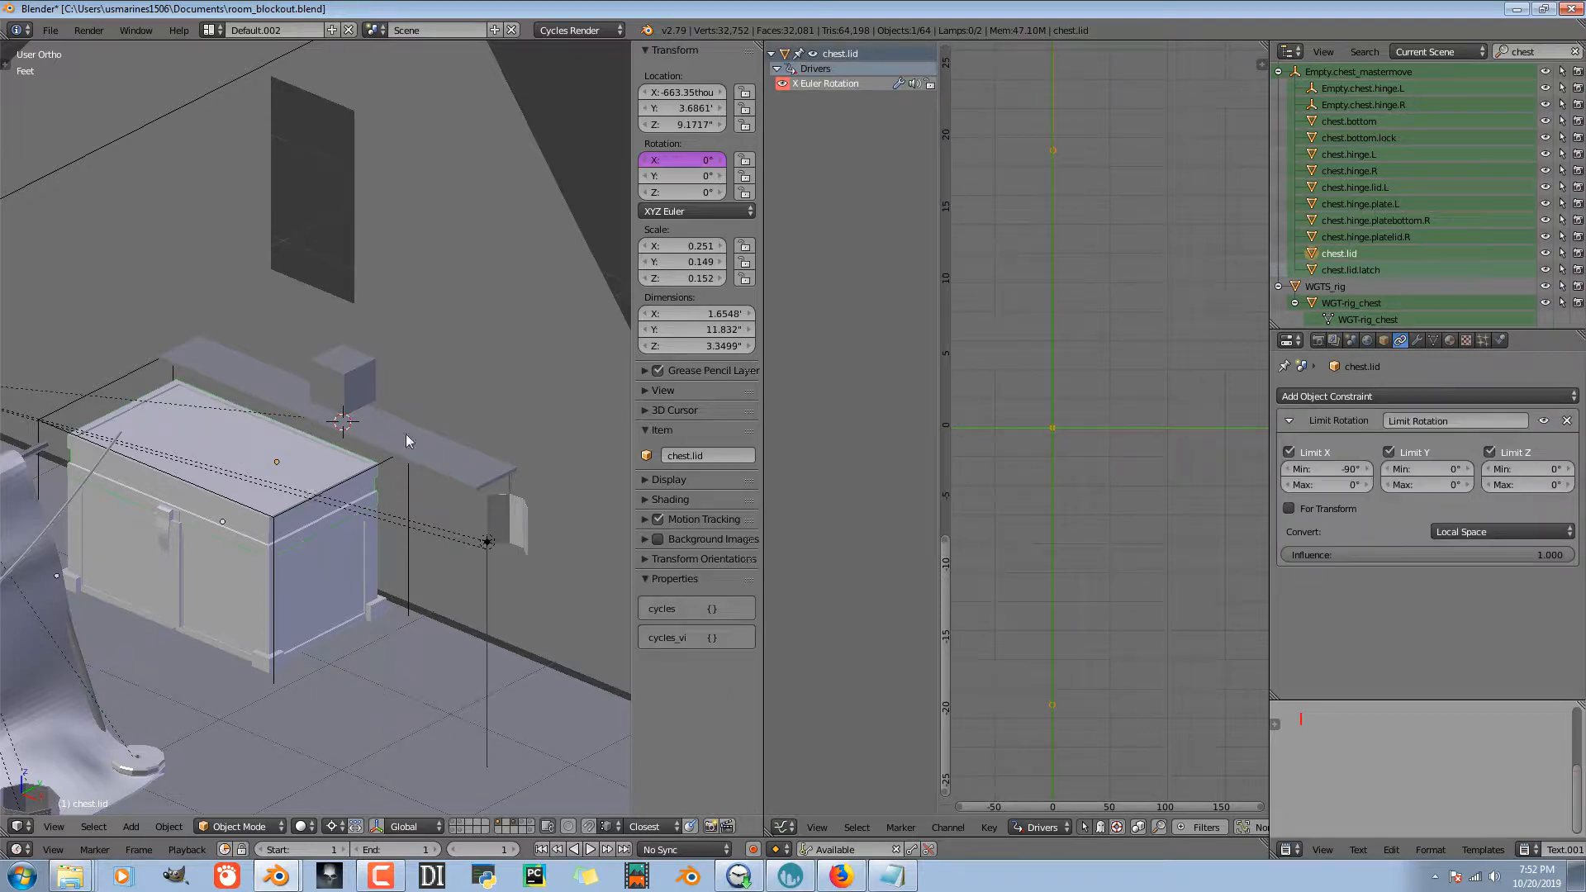
click(838, 86)
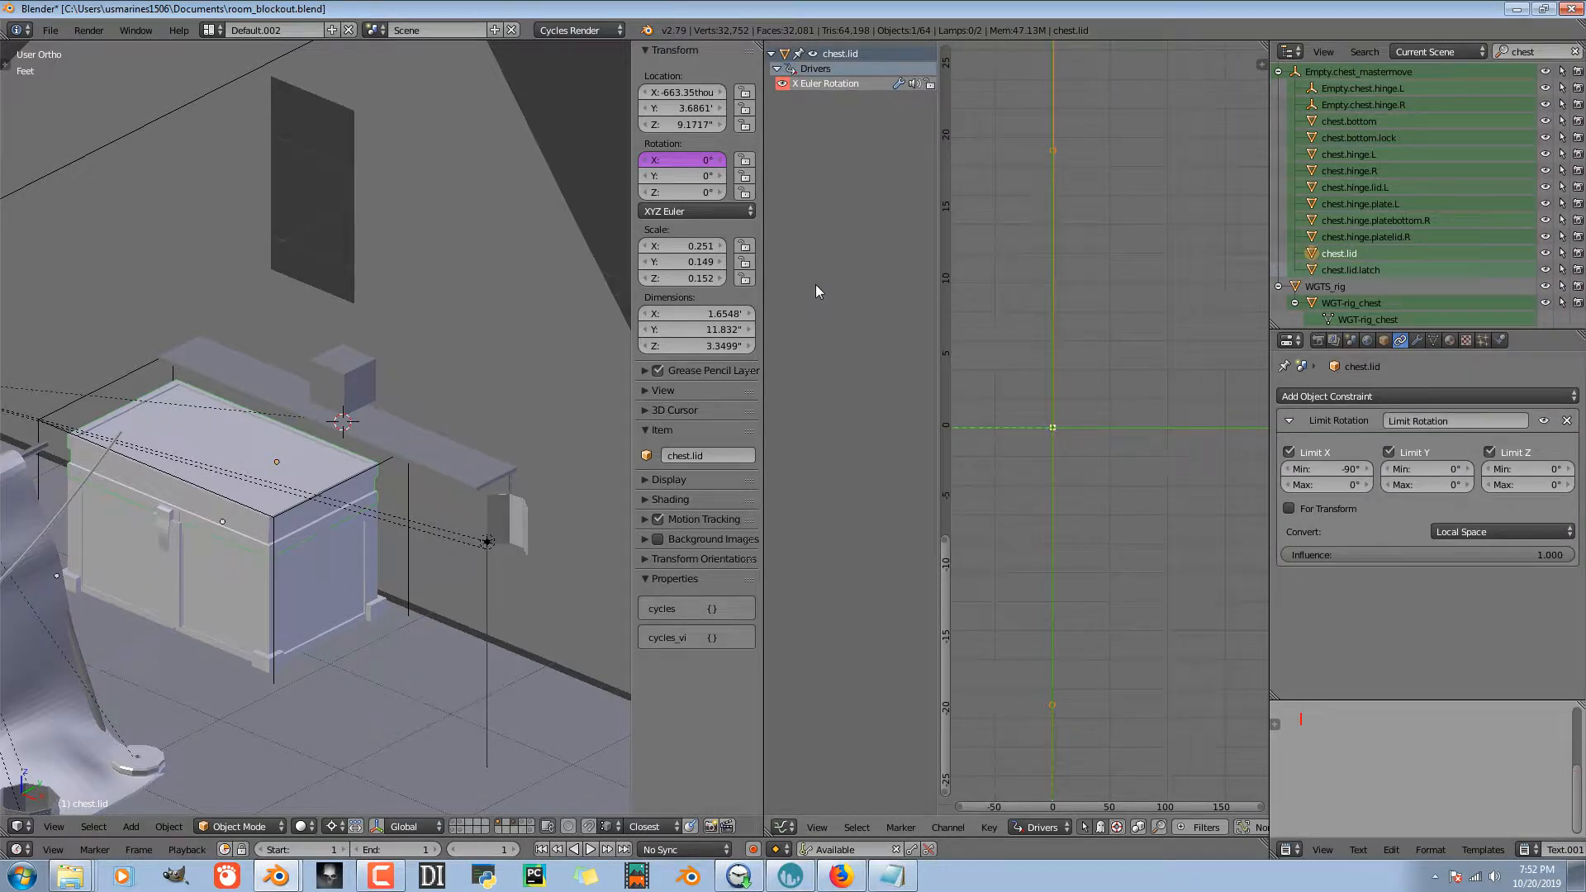
scroll(1053, 392, down, 1)
scroll(1098, 334, up, 1)
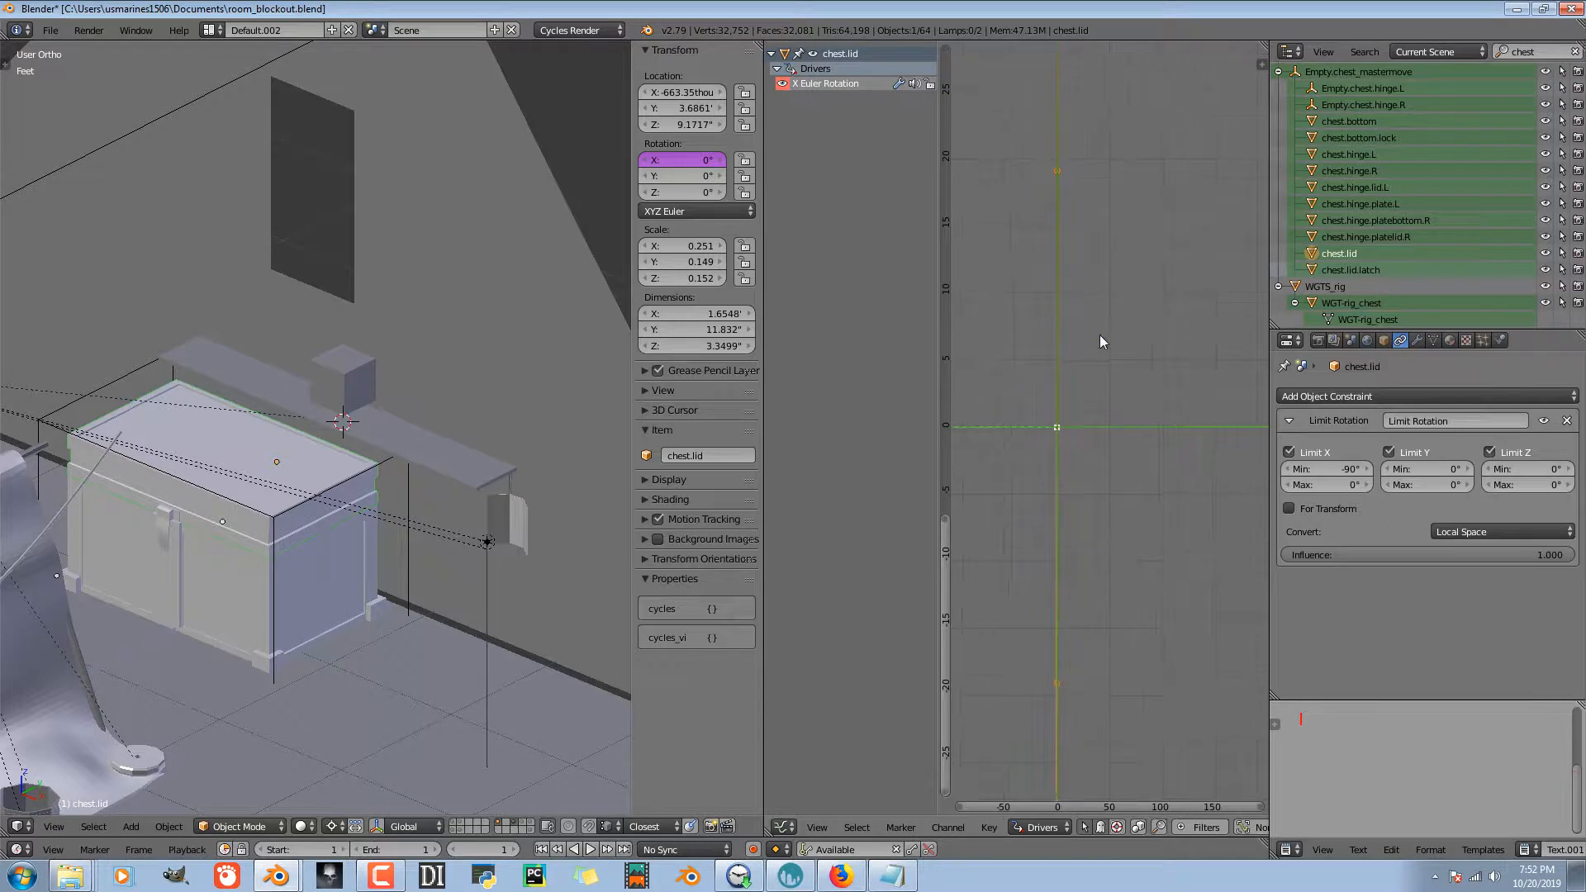
key(n)
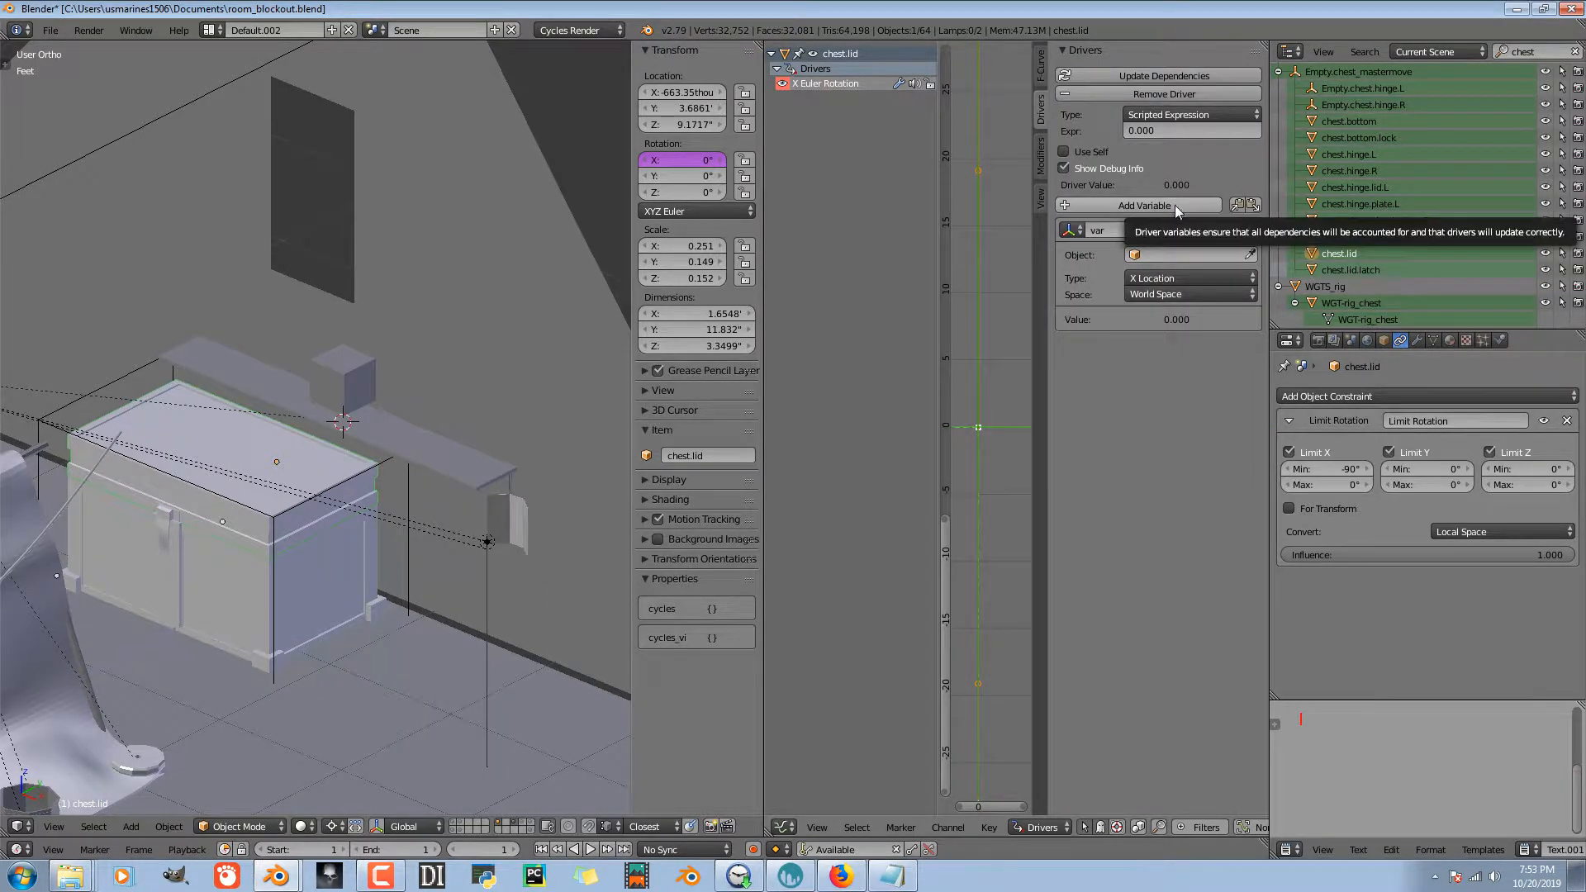
- Rename the driver's variable as cube, keeping its transform channel type
click(1068, 230)
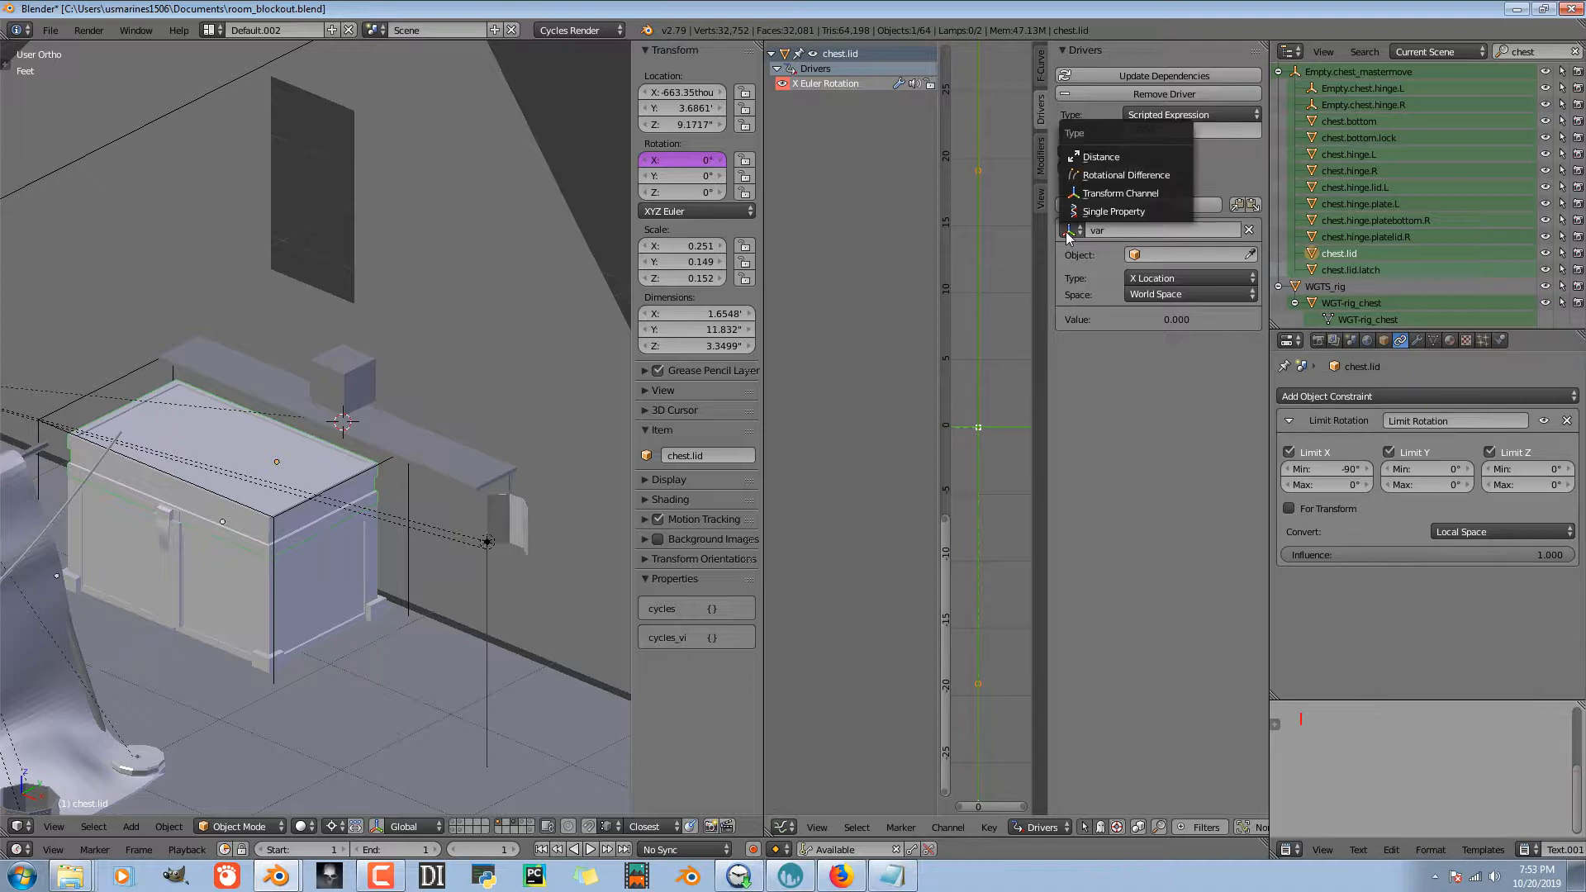
click(1128, 229)
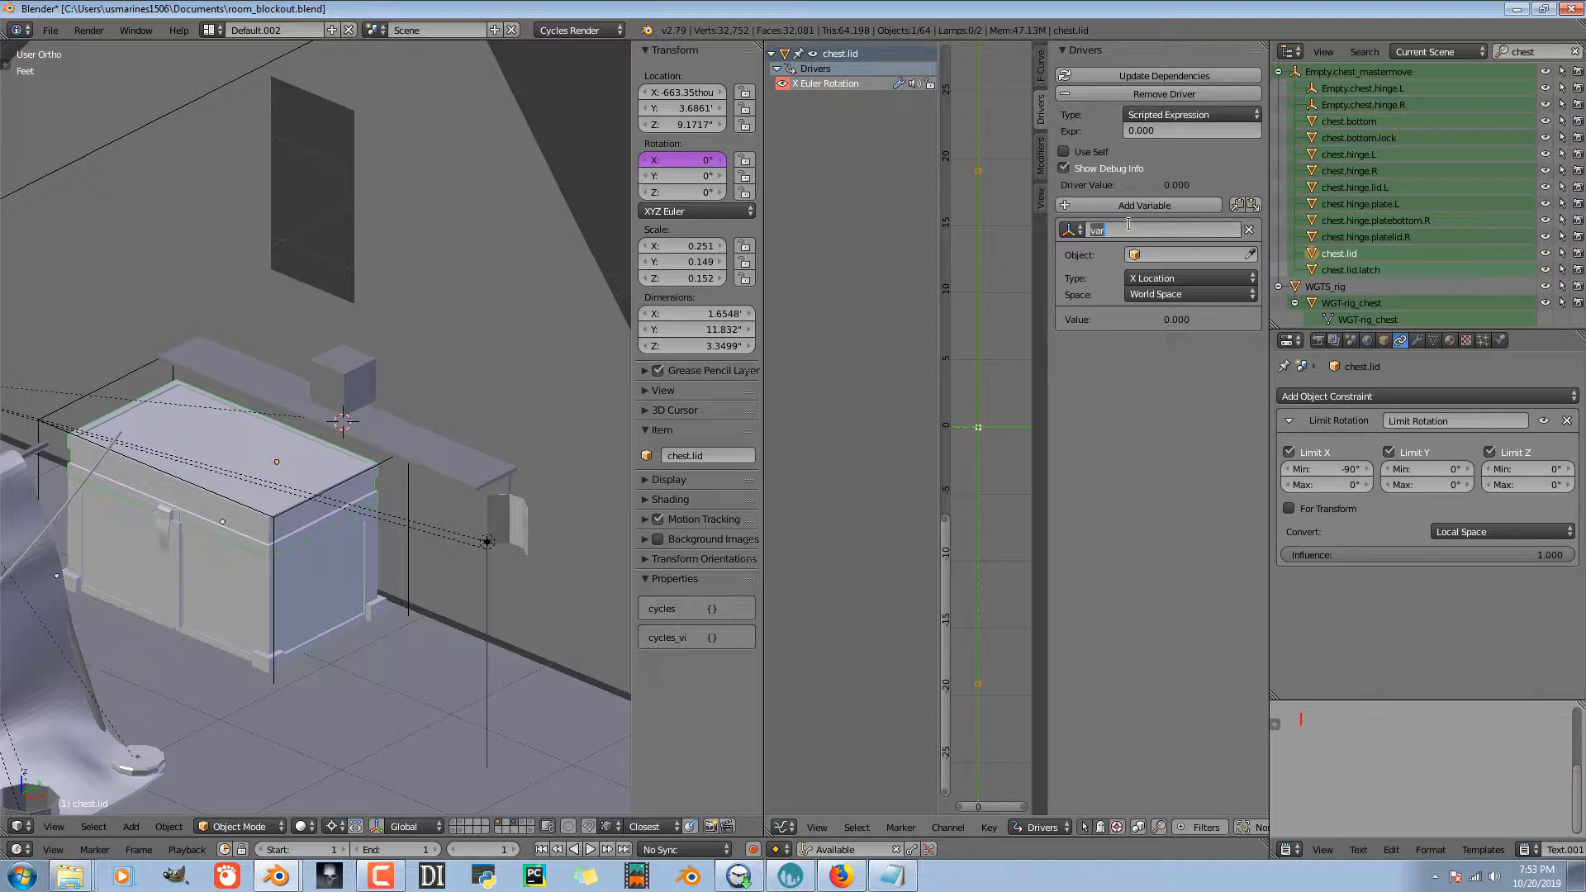
text(cube)
key(Return)
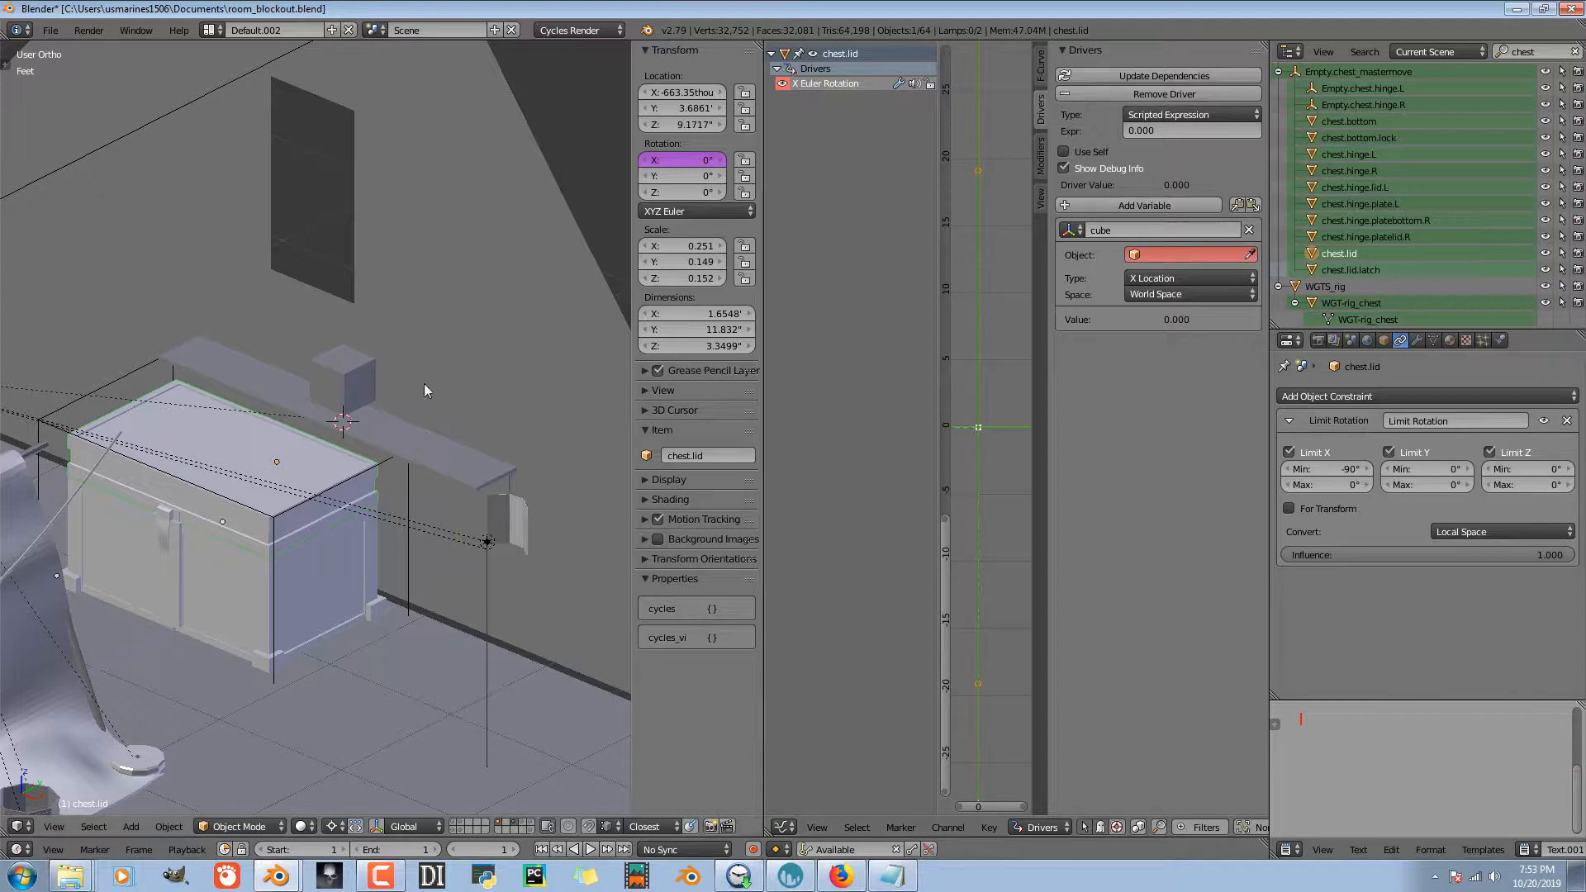
- Assign Cube.002 as the target object of the lid driver's cube variable
click(361, 387)
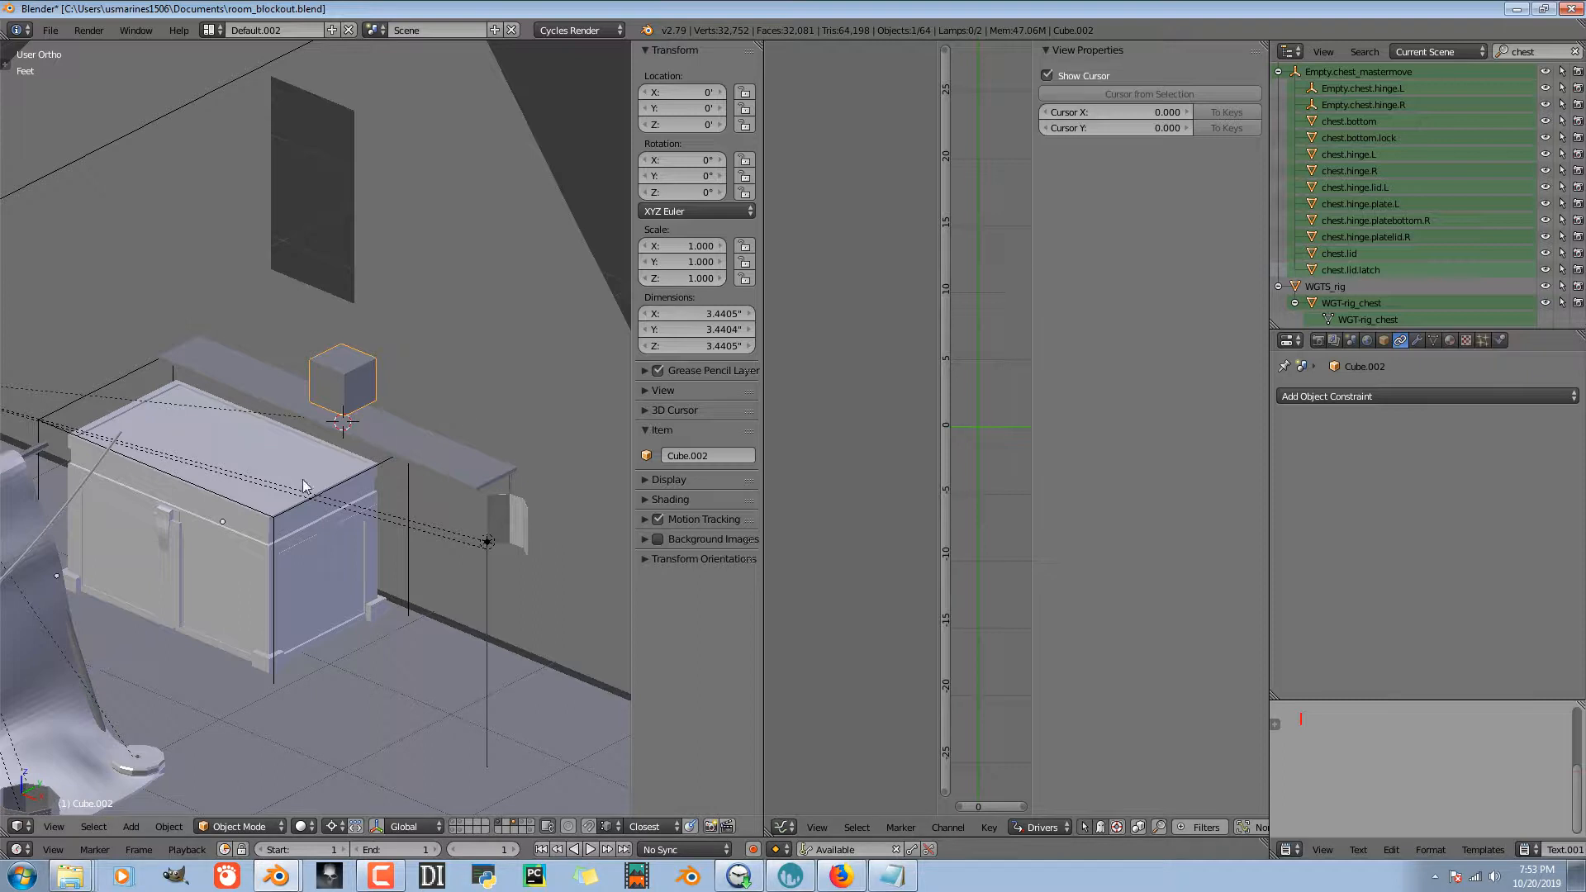
click(276, 498)
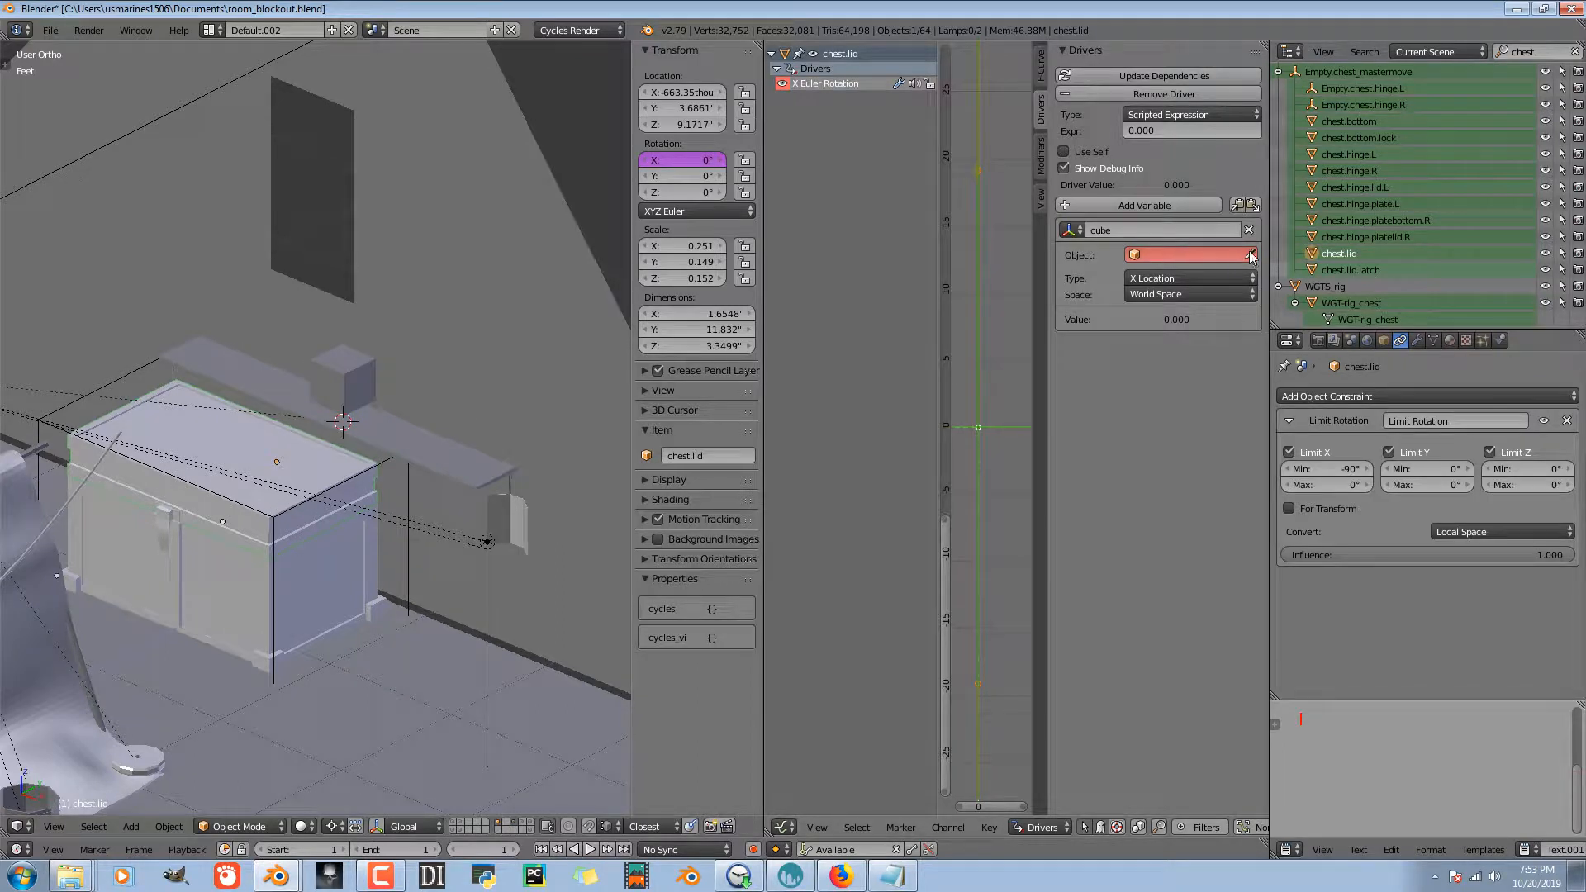
click(338, 368)
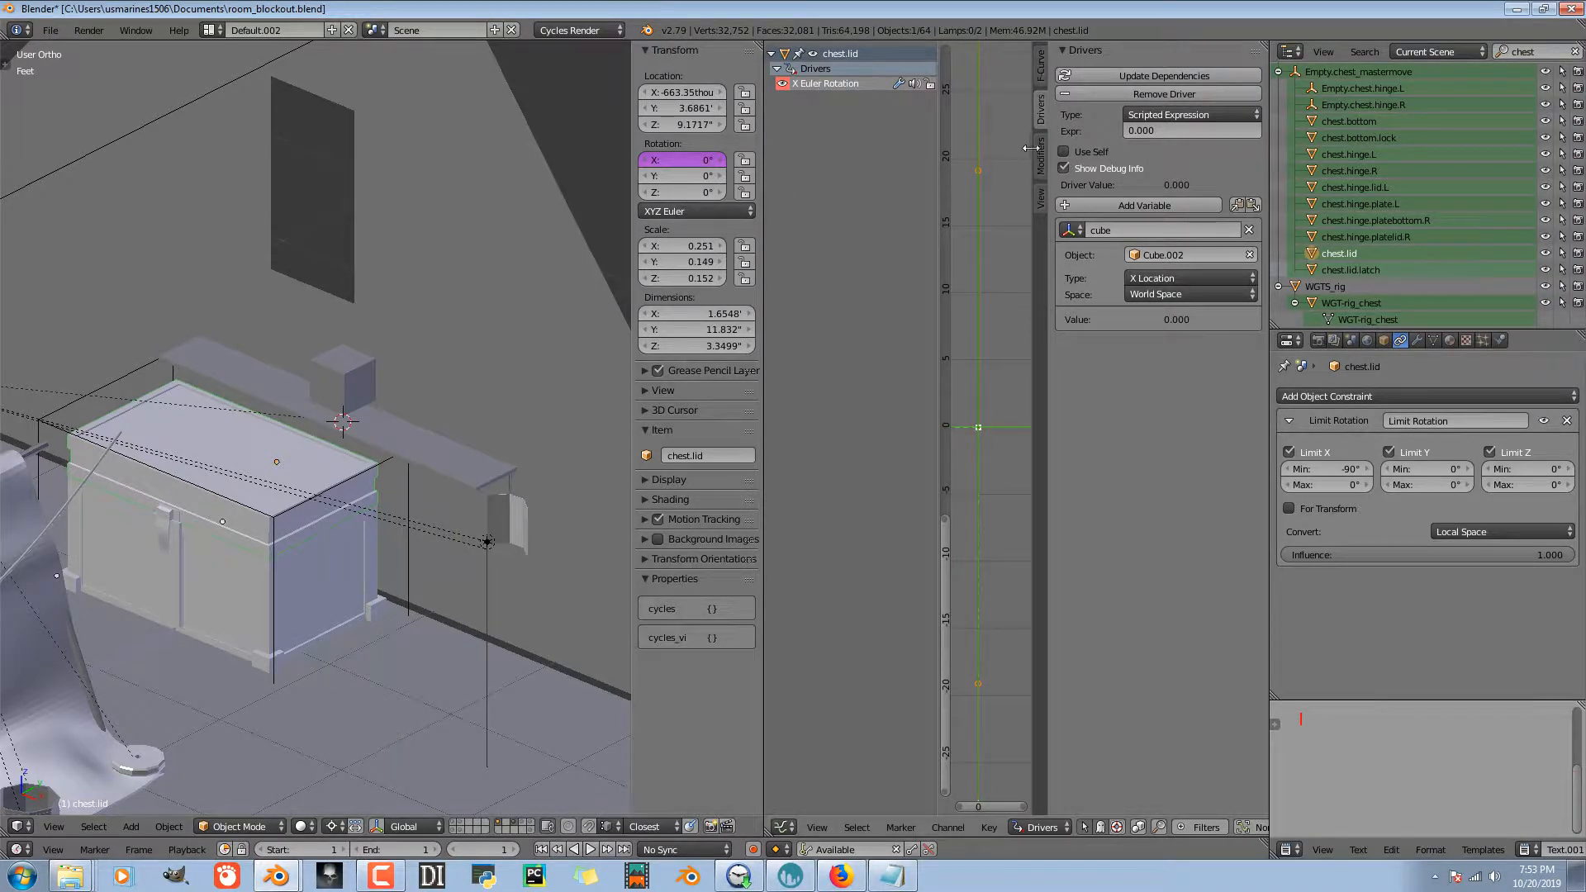
- Set the lid driver's scripted expression to cube
click(1144, 130)
text(cube)
key(Return)
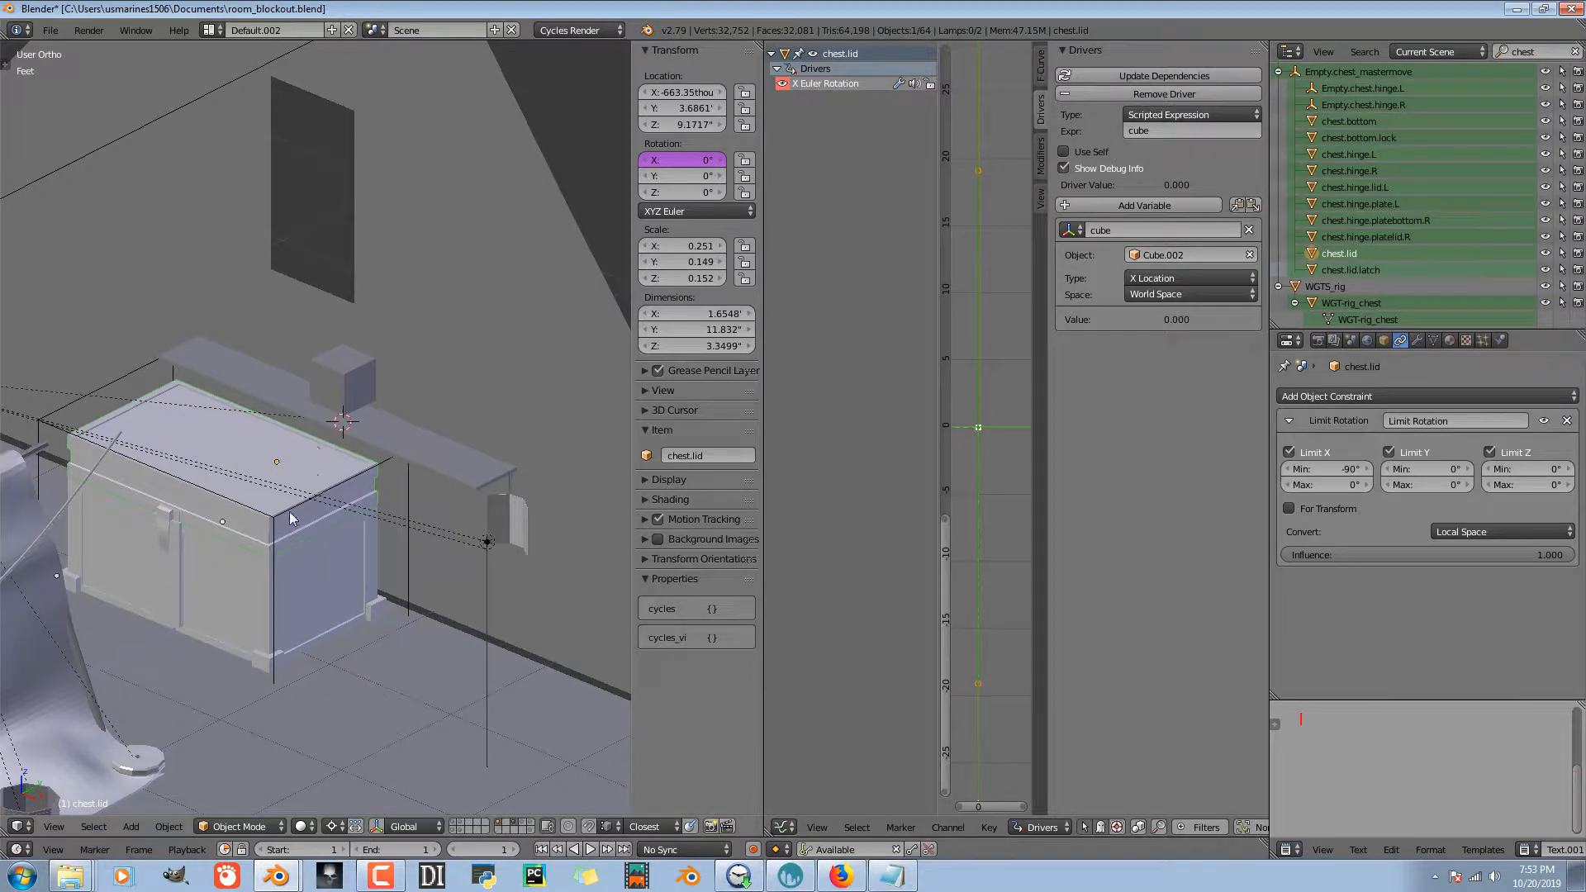
- Lock Cube.002's Y and Z location and all its rotation and scale channels, leaving only X location free
right_click(363, 388)
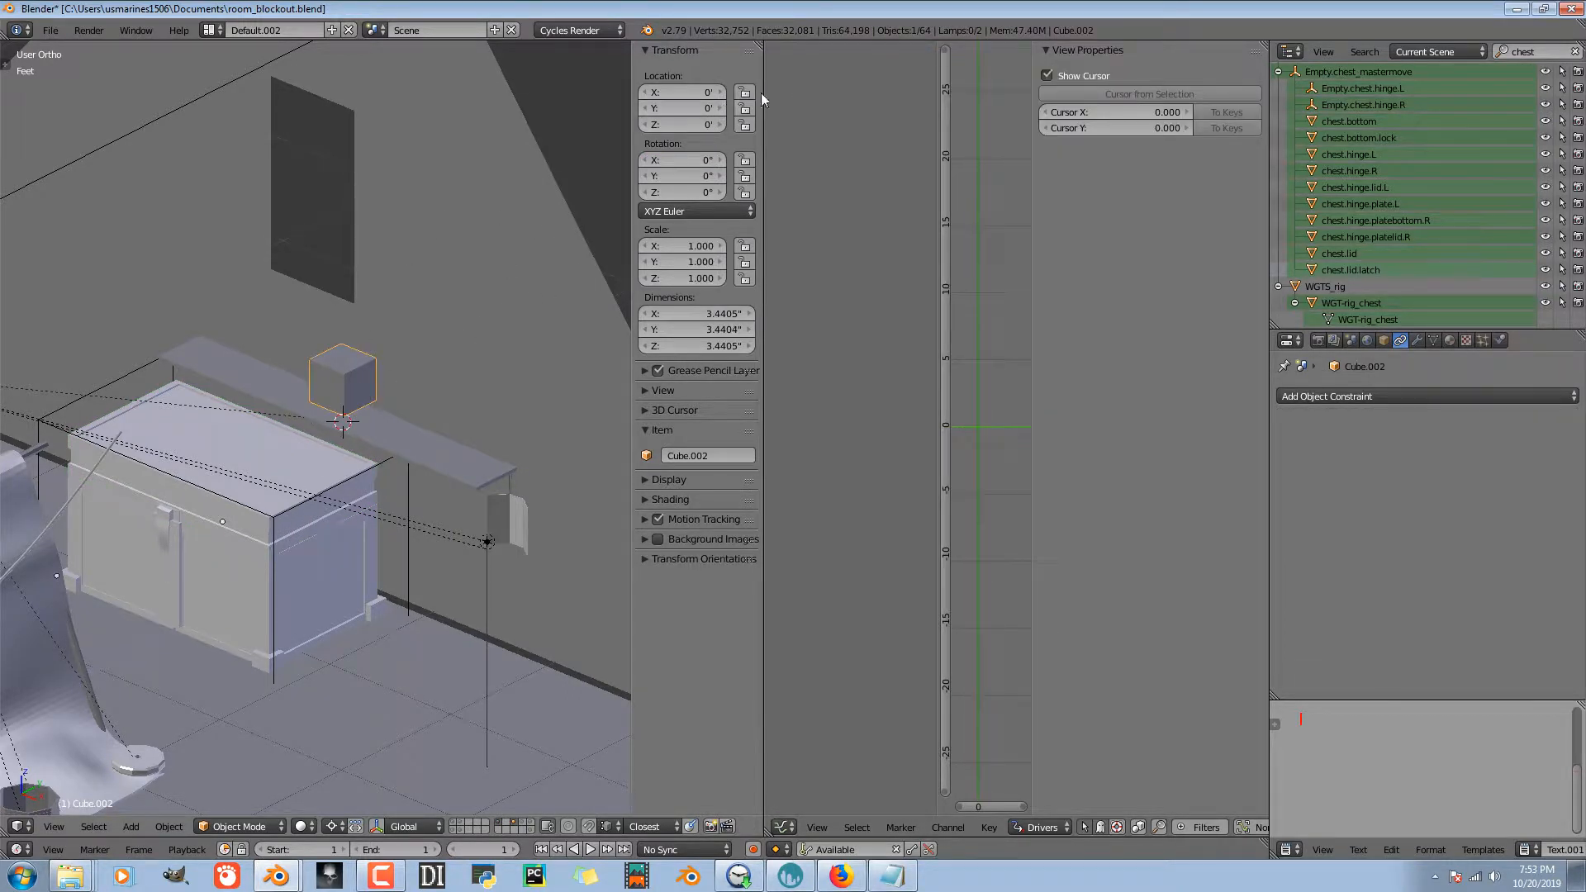
drag(745, 110, 746, 190)
drag(745, 265, 738, 282)
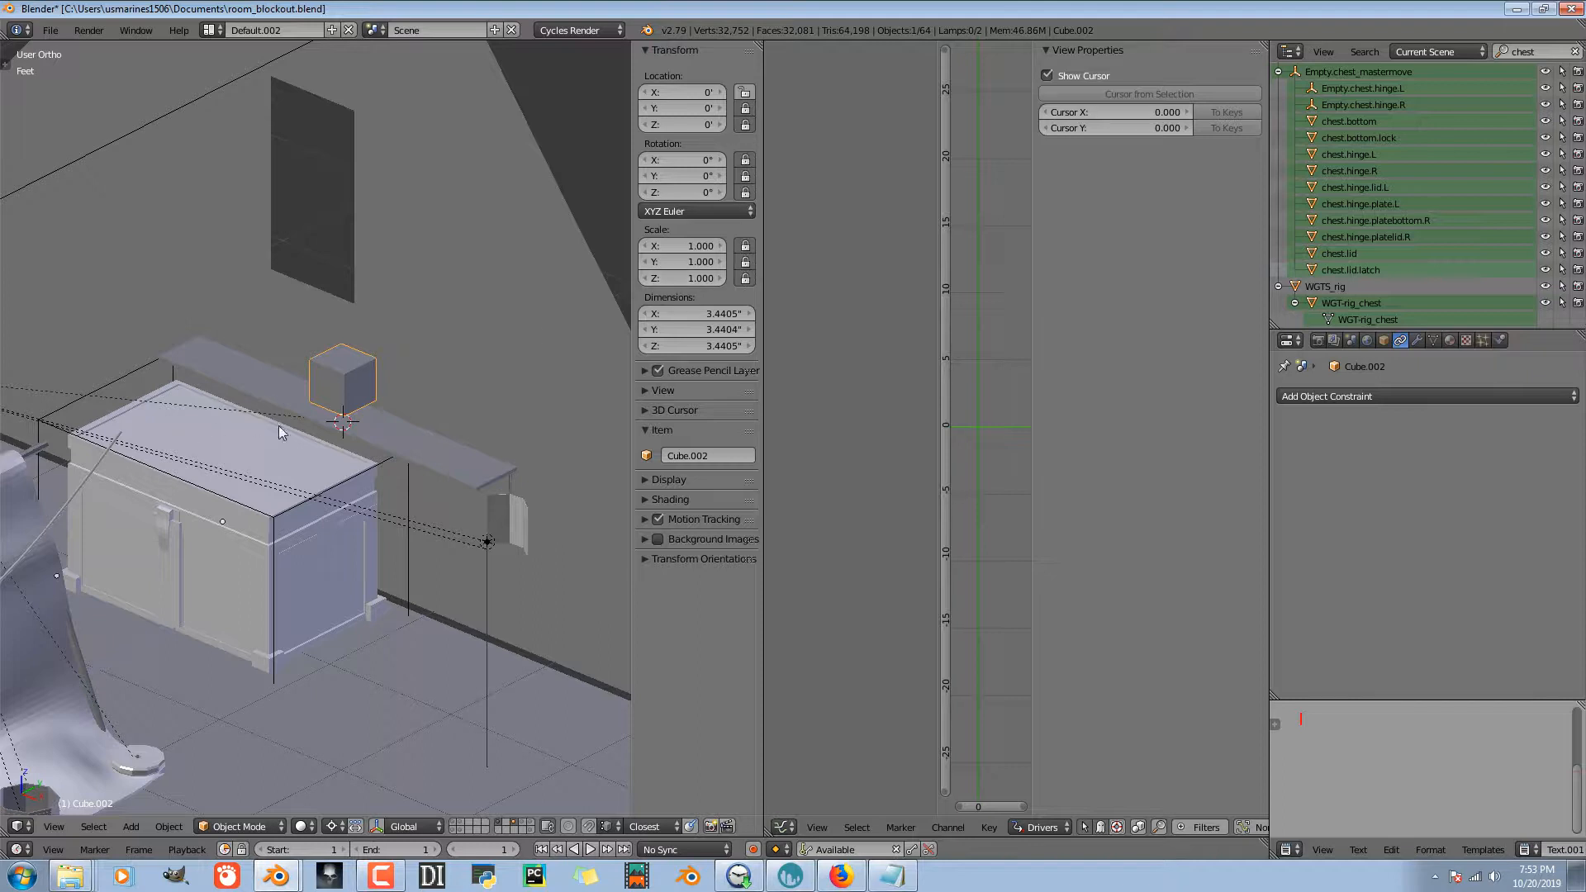
- Test the lid driver by moving Cube.002 back and forth along X, ending at about -1.26 feet
middle_drag(260, 441, 316, 427)
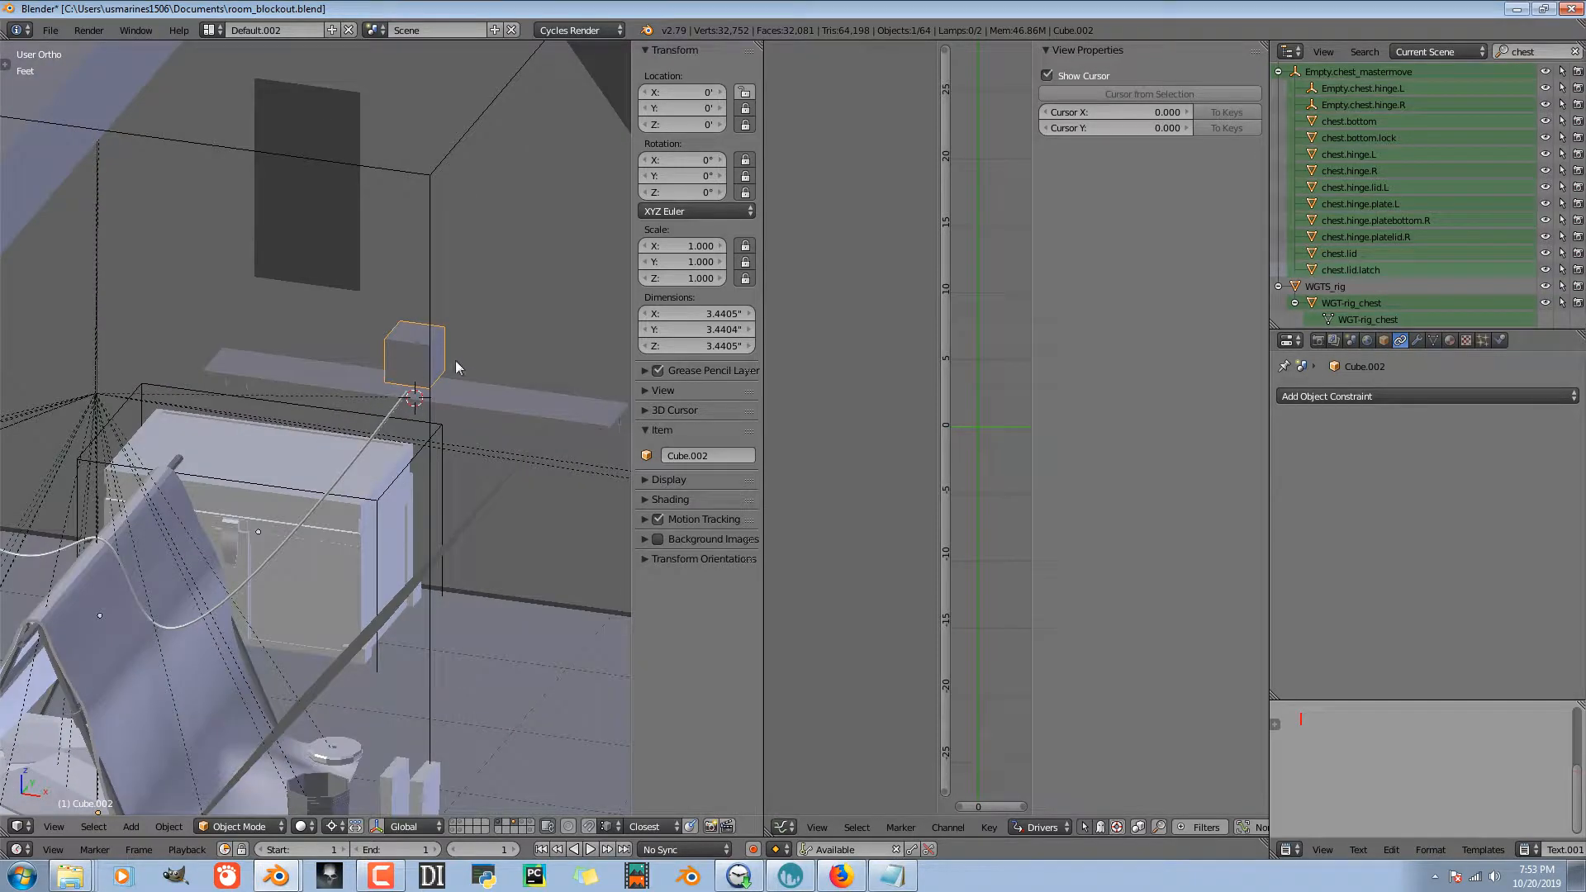
key(g)
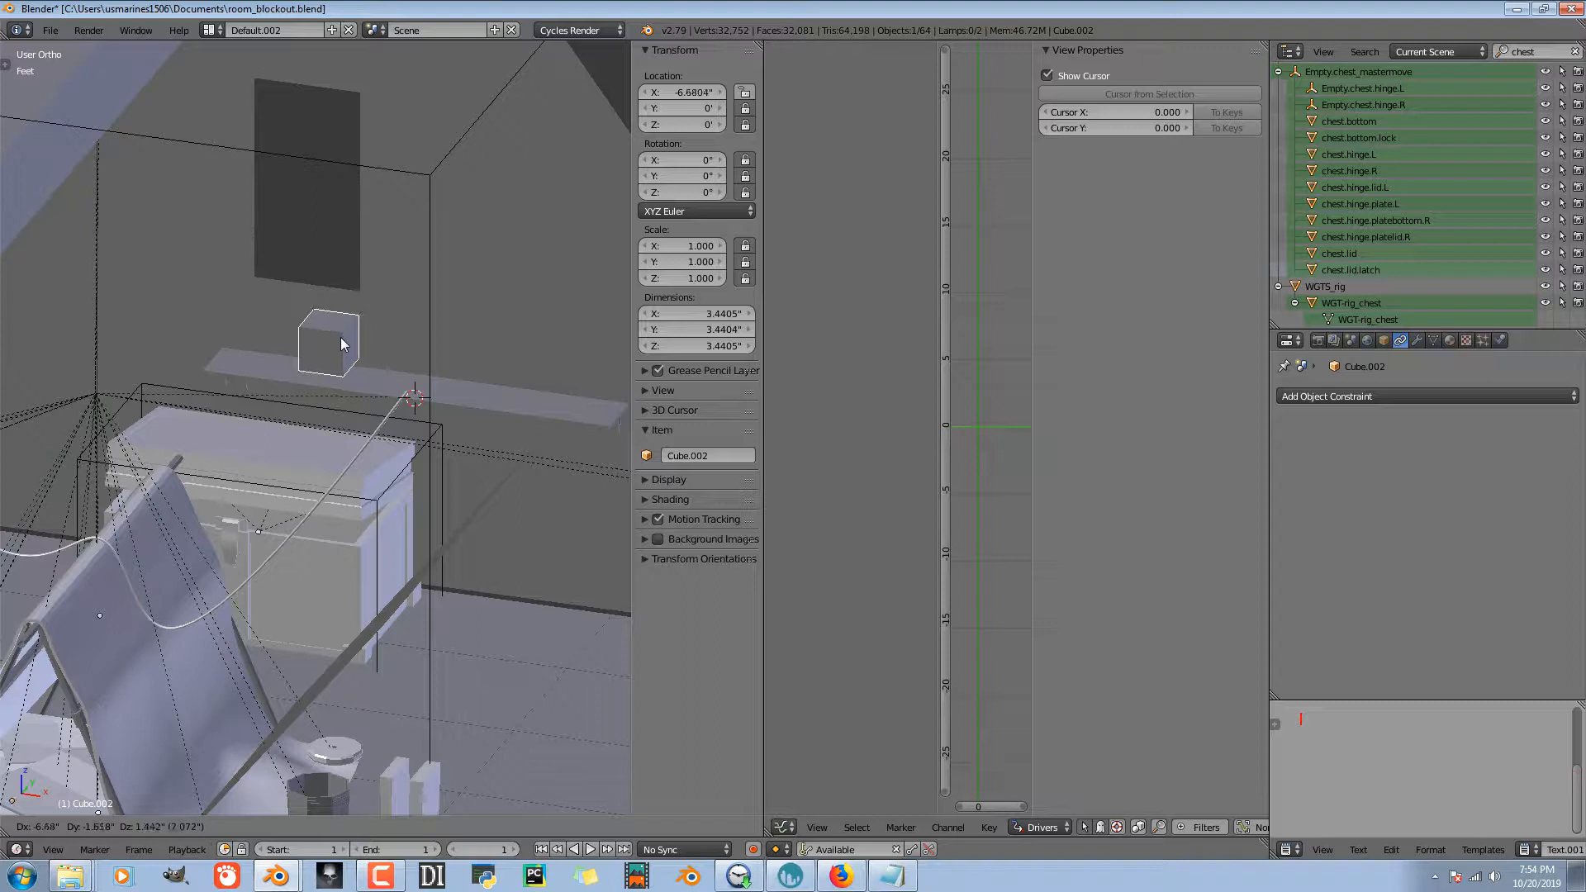
click(235, 322)
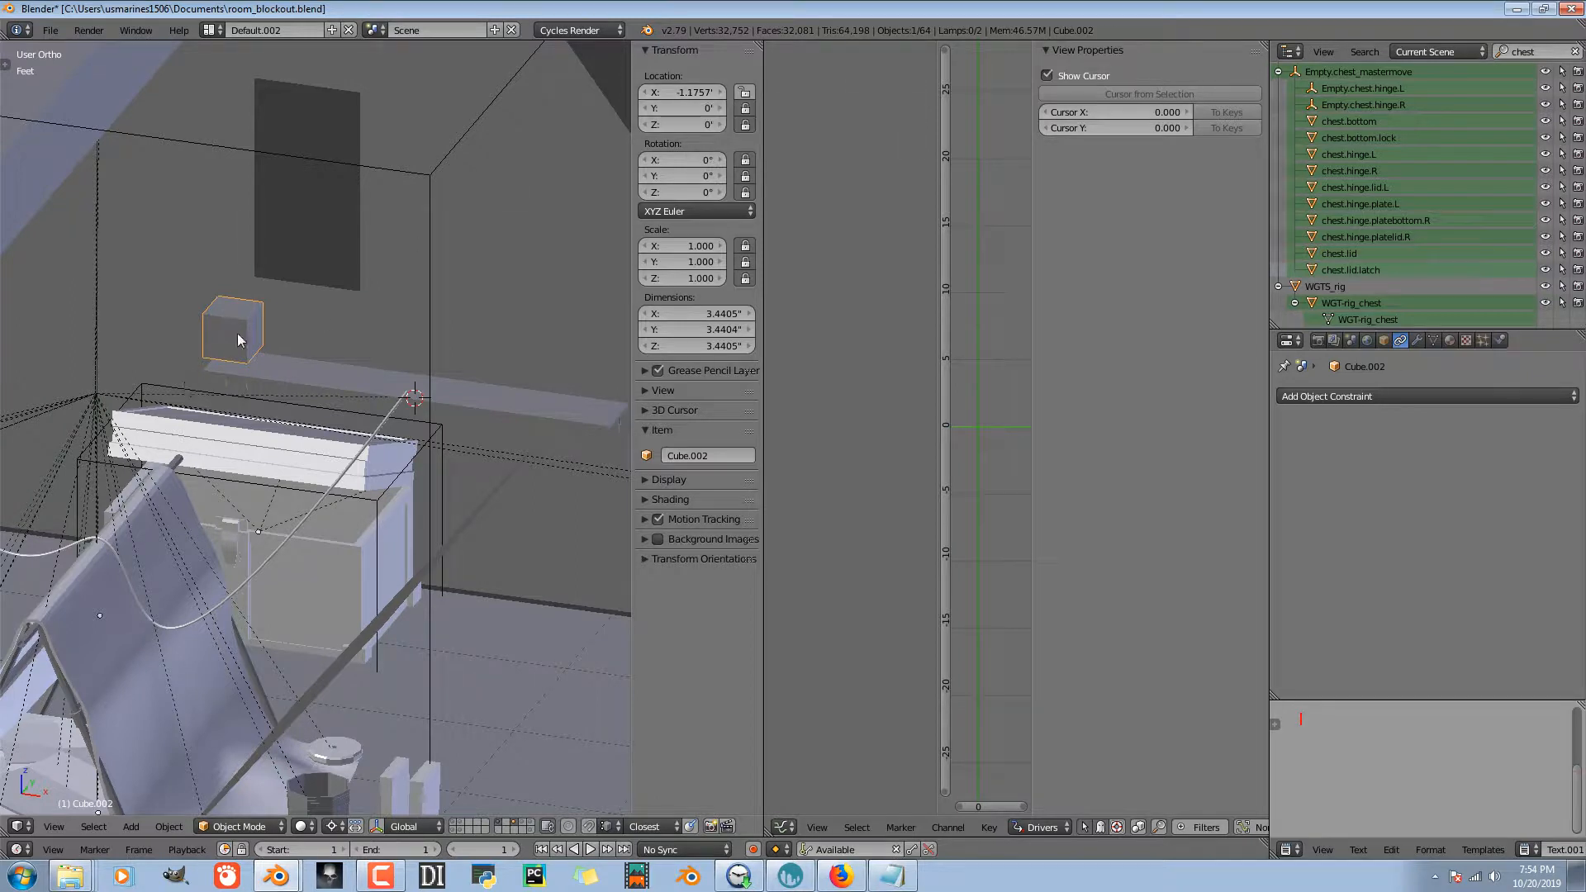
key(g)
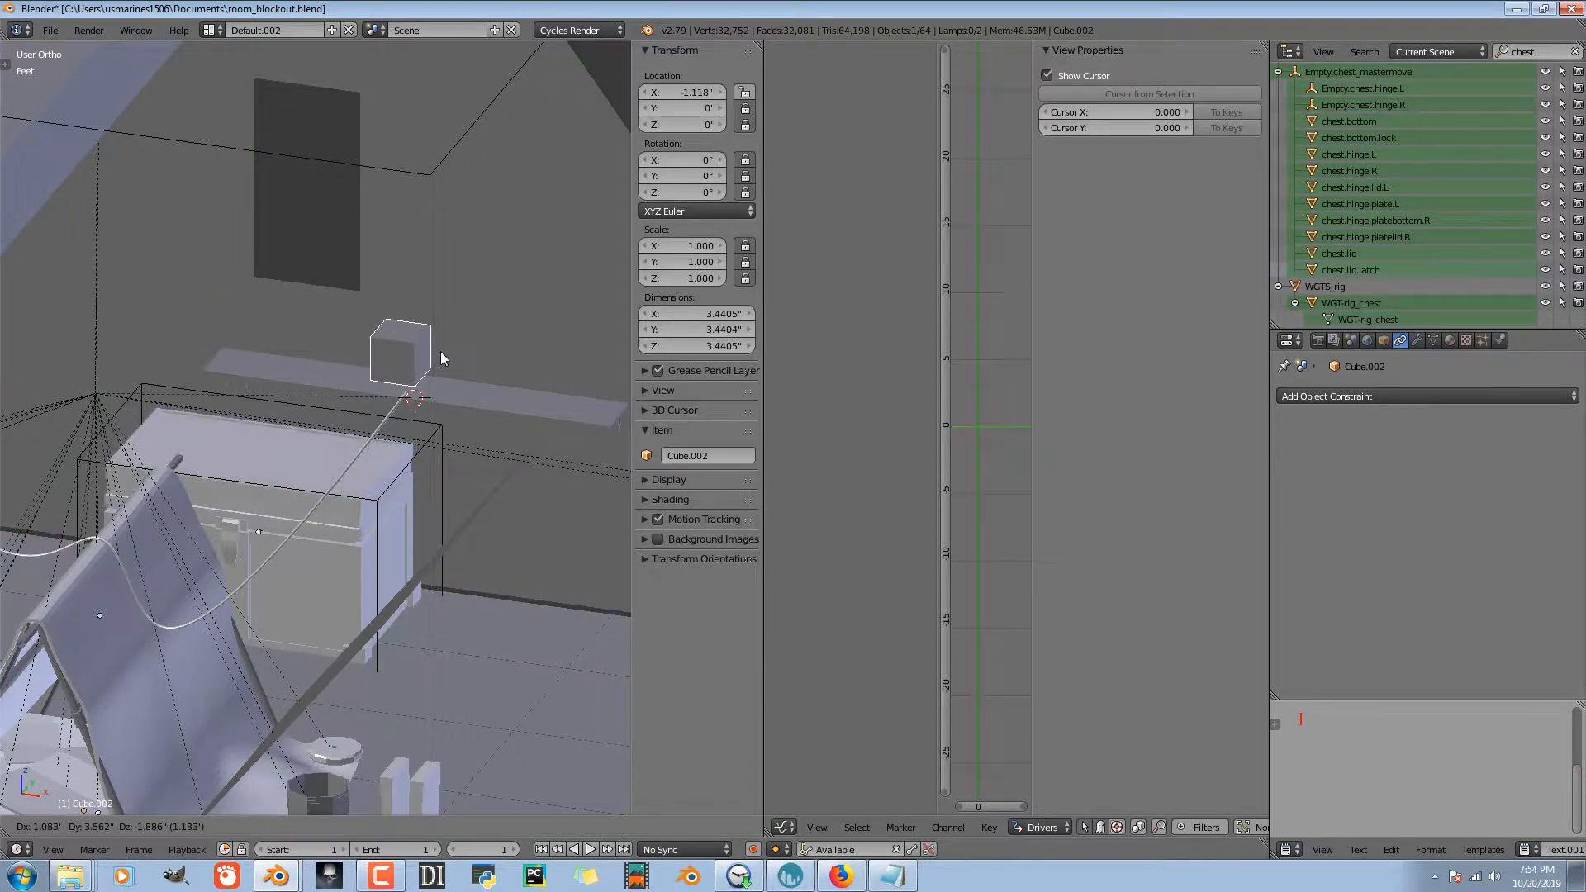
click(440, 350)
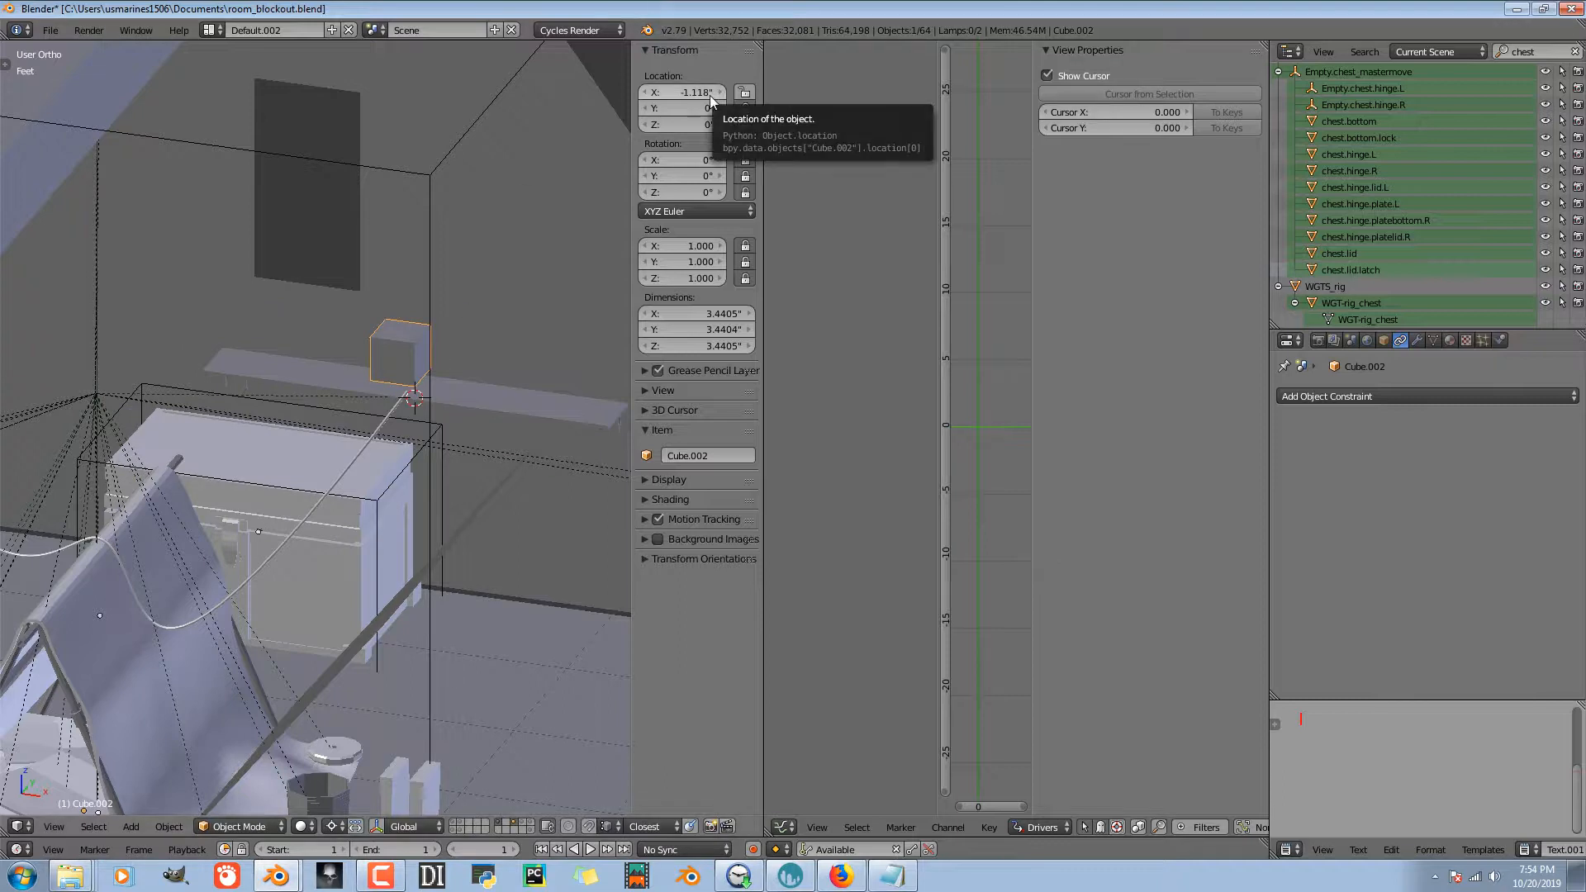
right_click(394, 365)
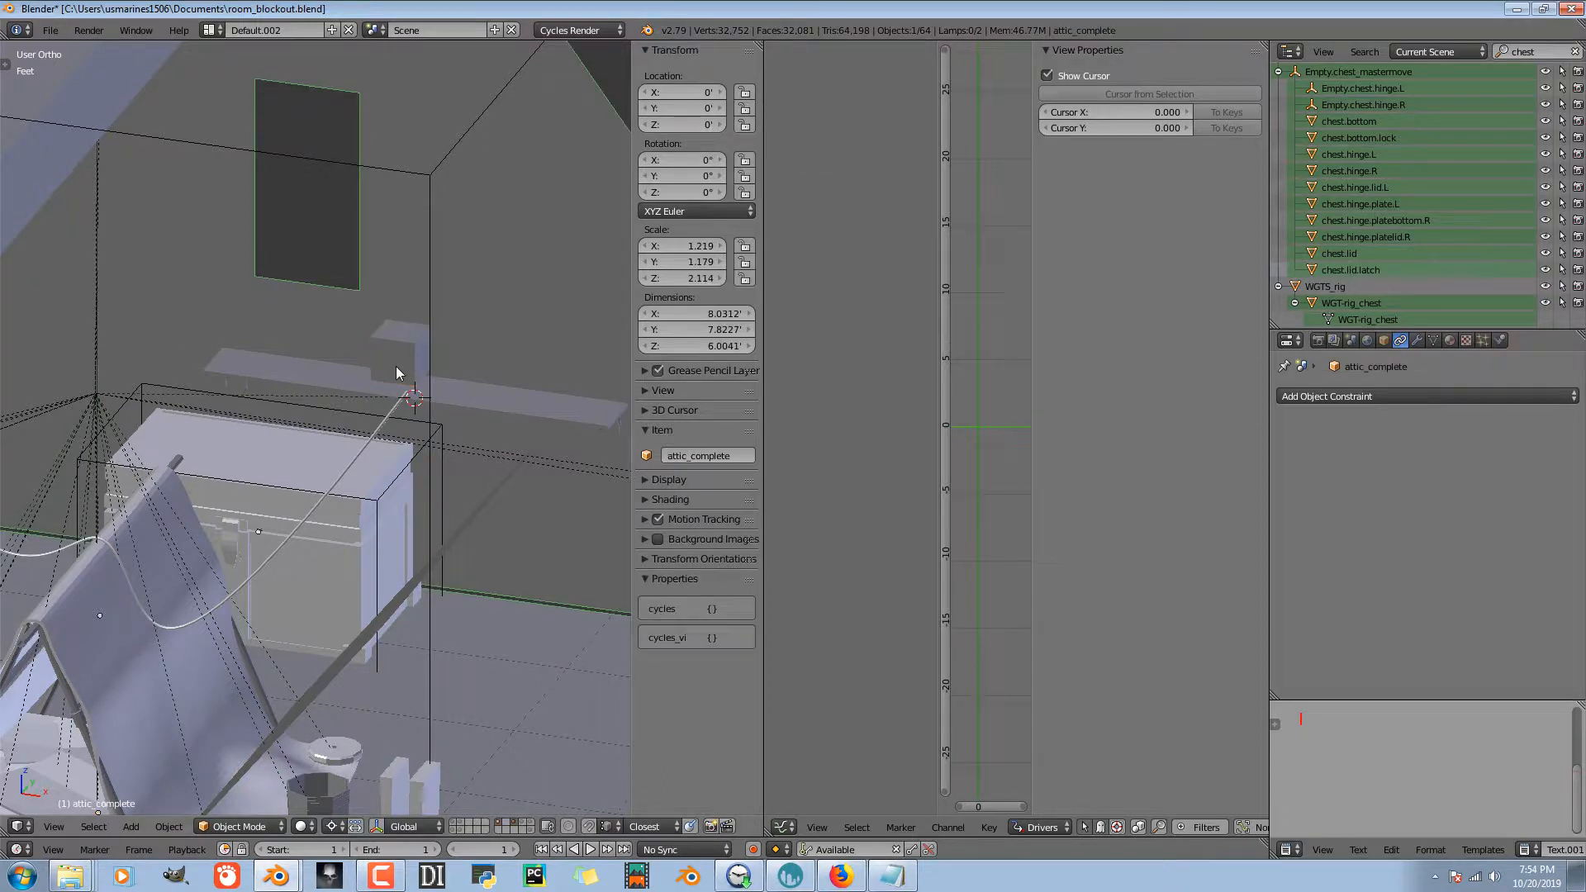
right_click(395, 366)
key(g)
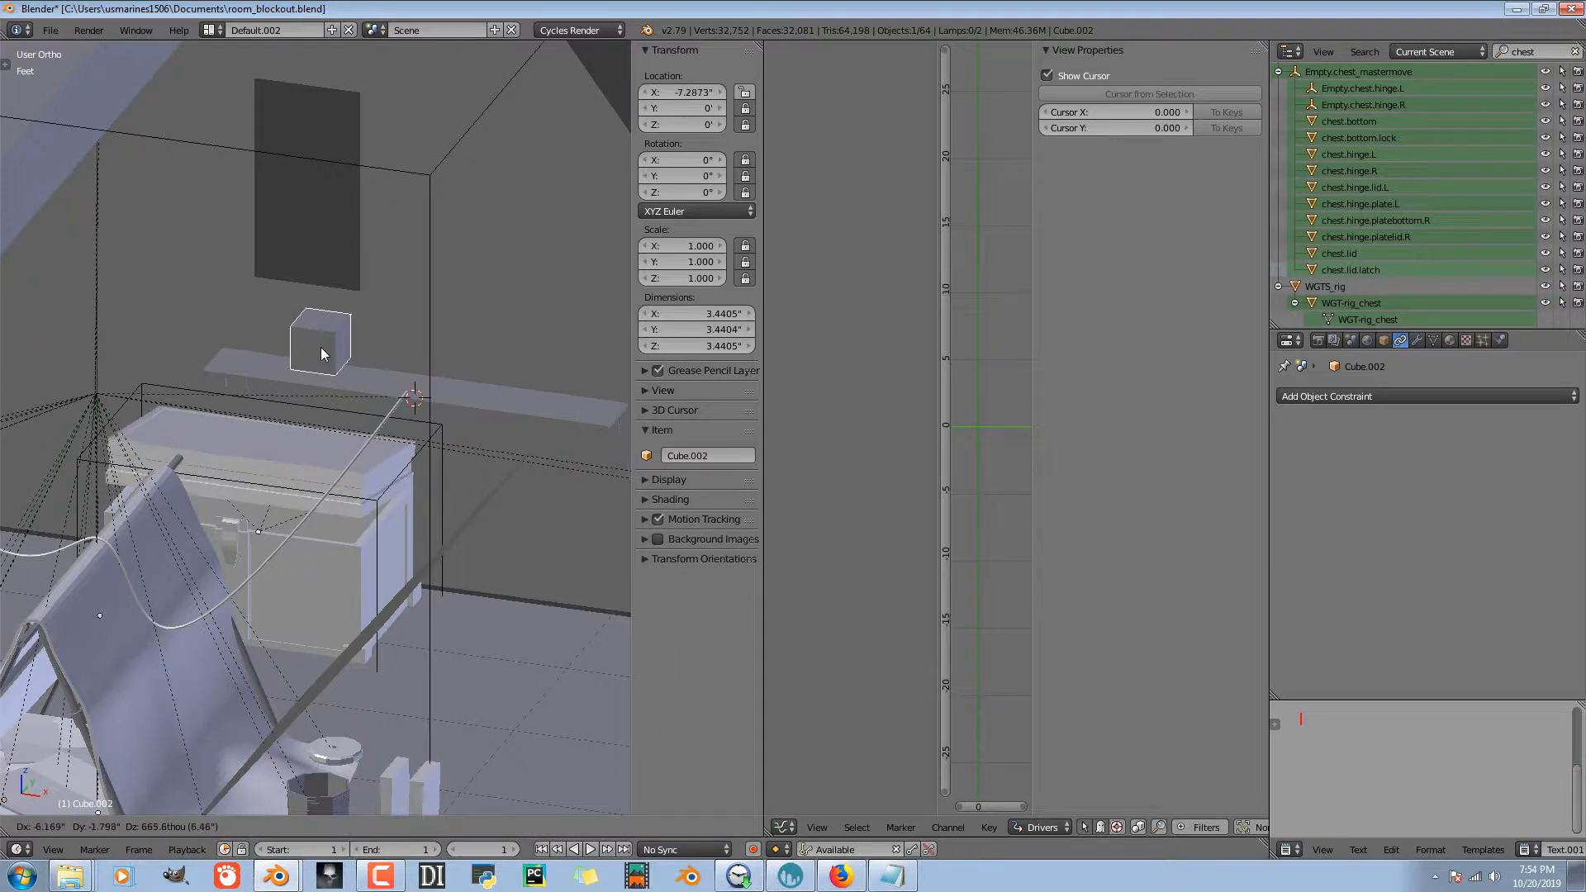
click(208, 350)
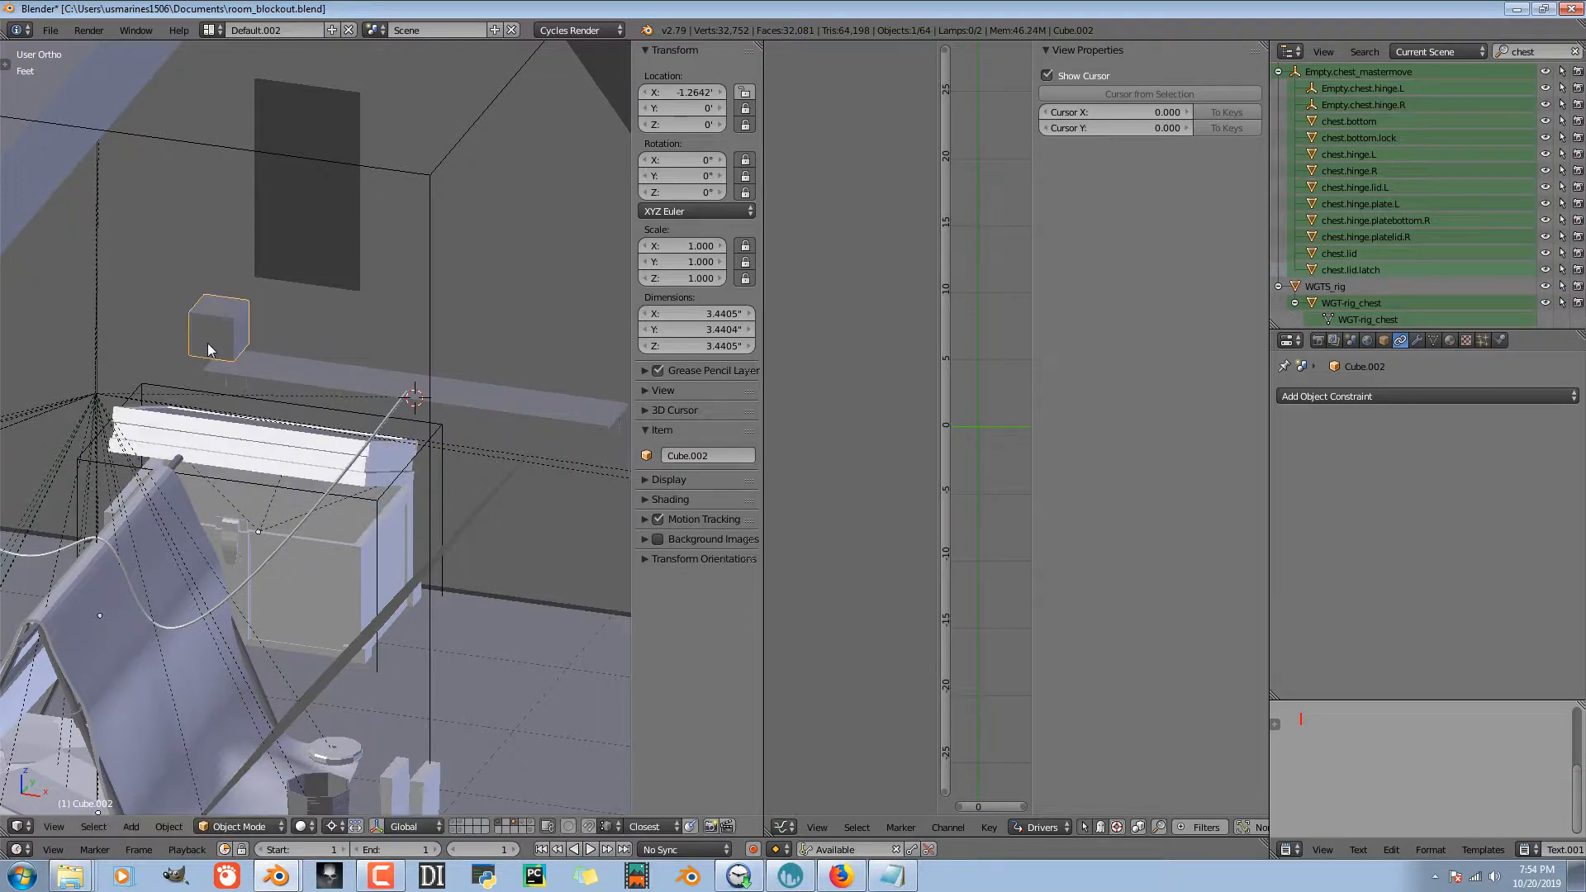
- Reset Cube.002's X location to 0
right_click(328, 448)
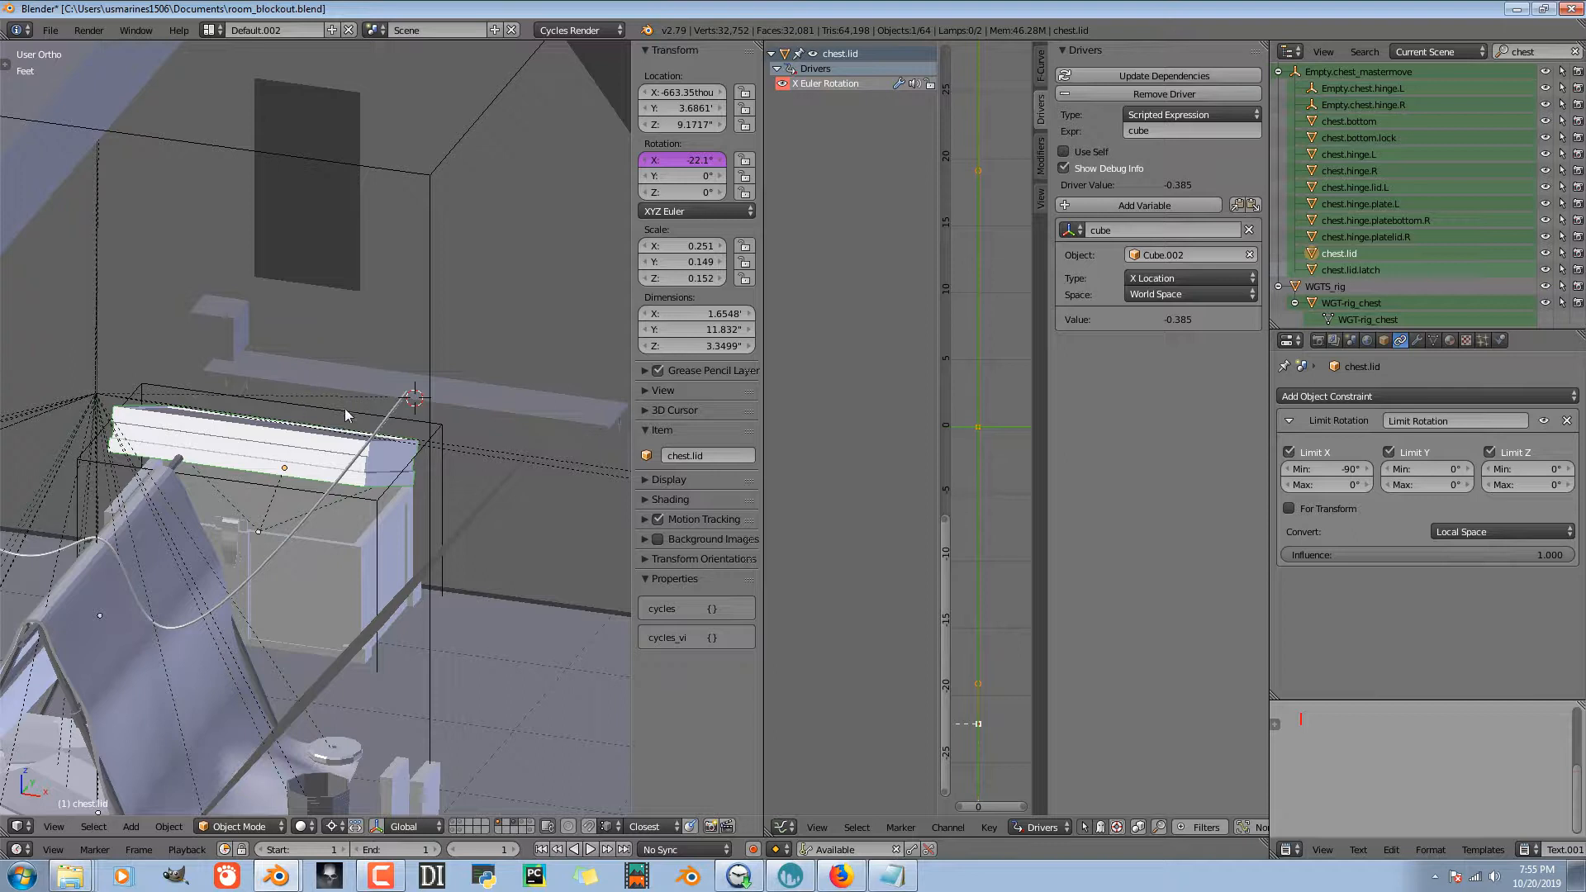
right_click(247, 339)
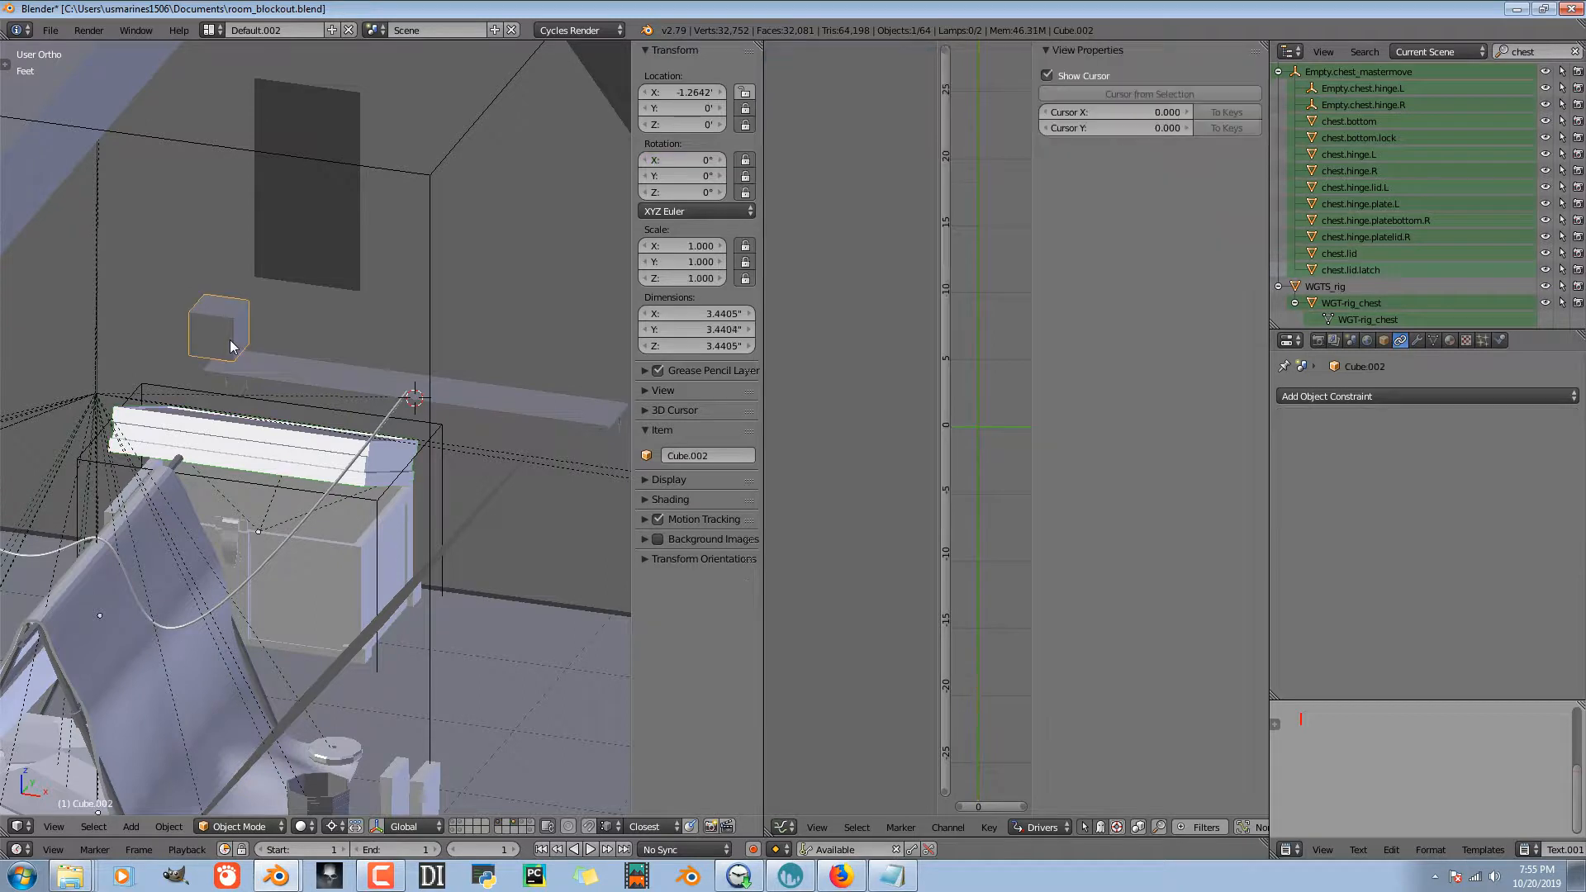
alt+right_click(319, 403)
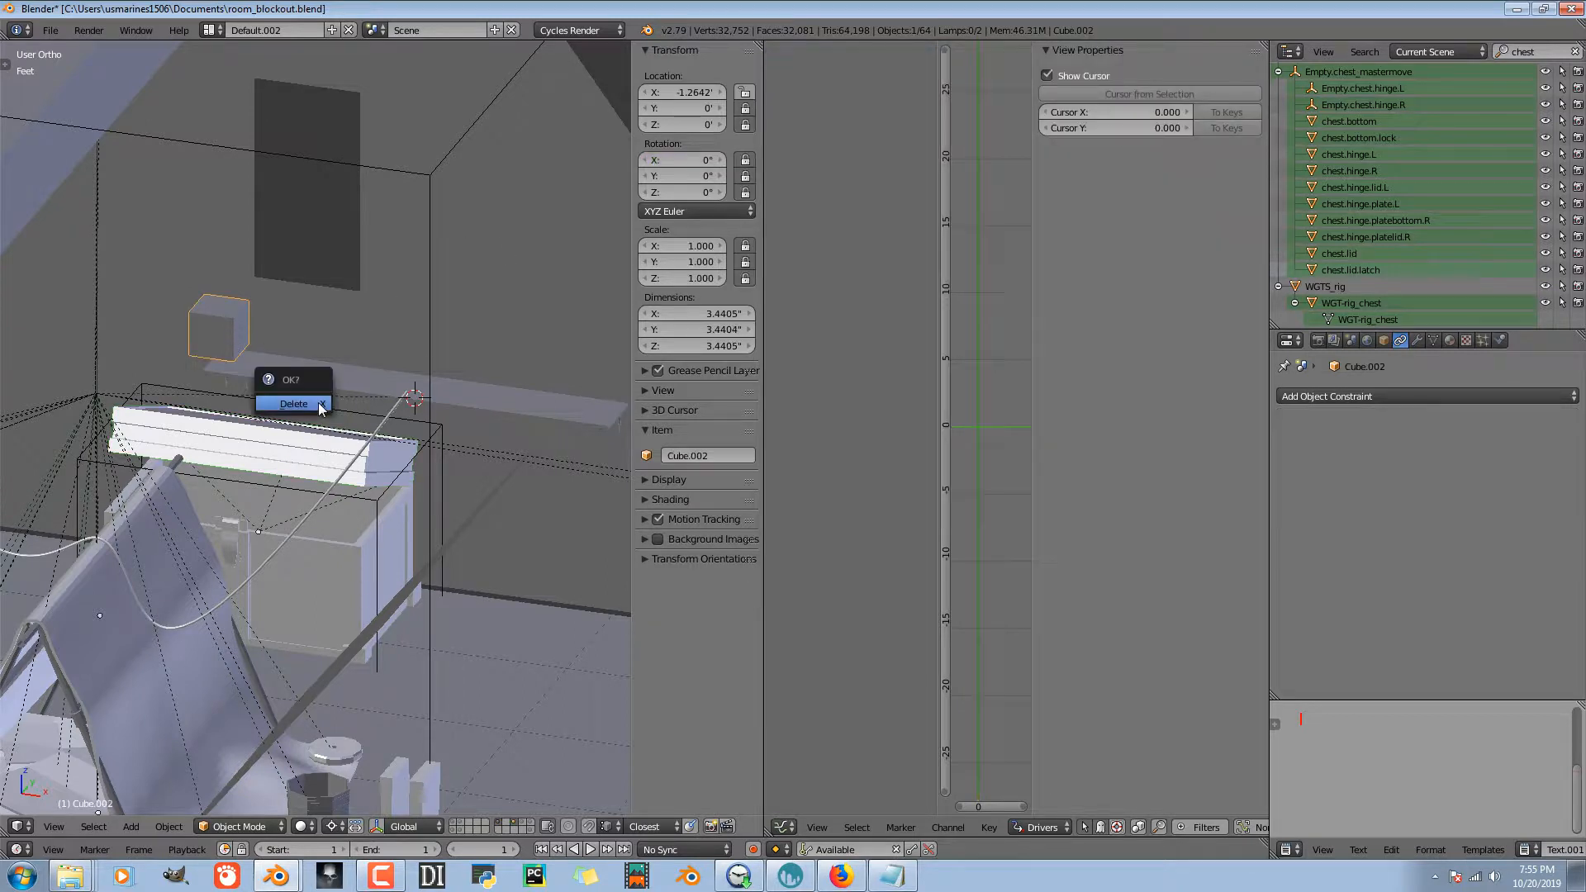
right_click(211, 339)
right_click(209, 349)
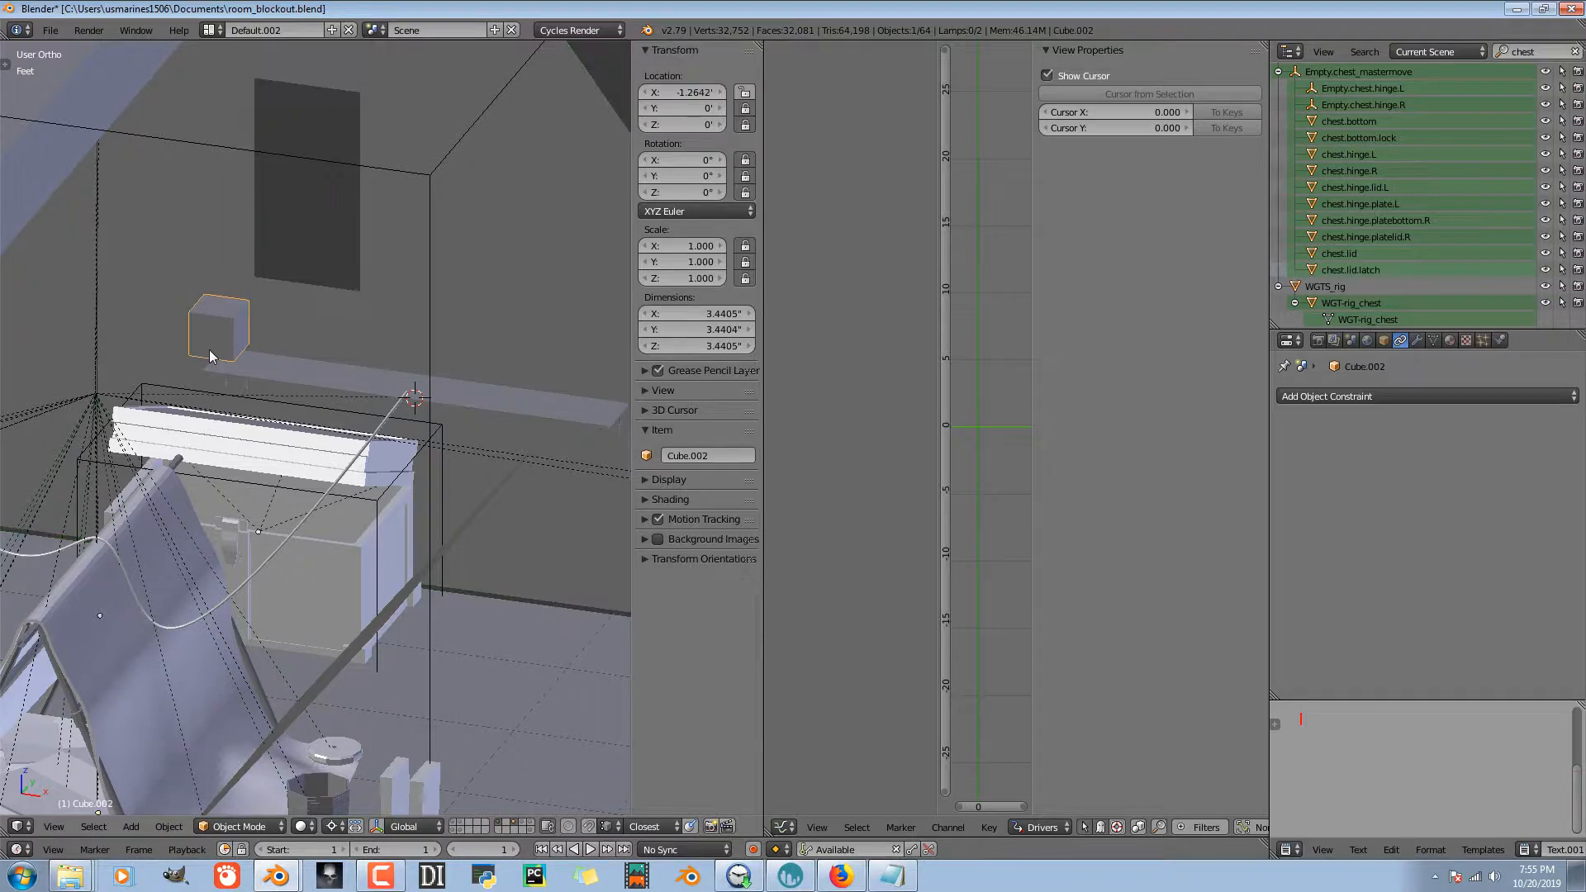
click(696, 91)
text(0)
key(Return)
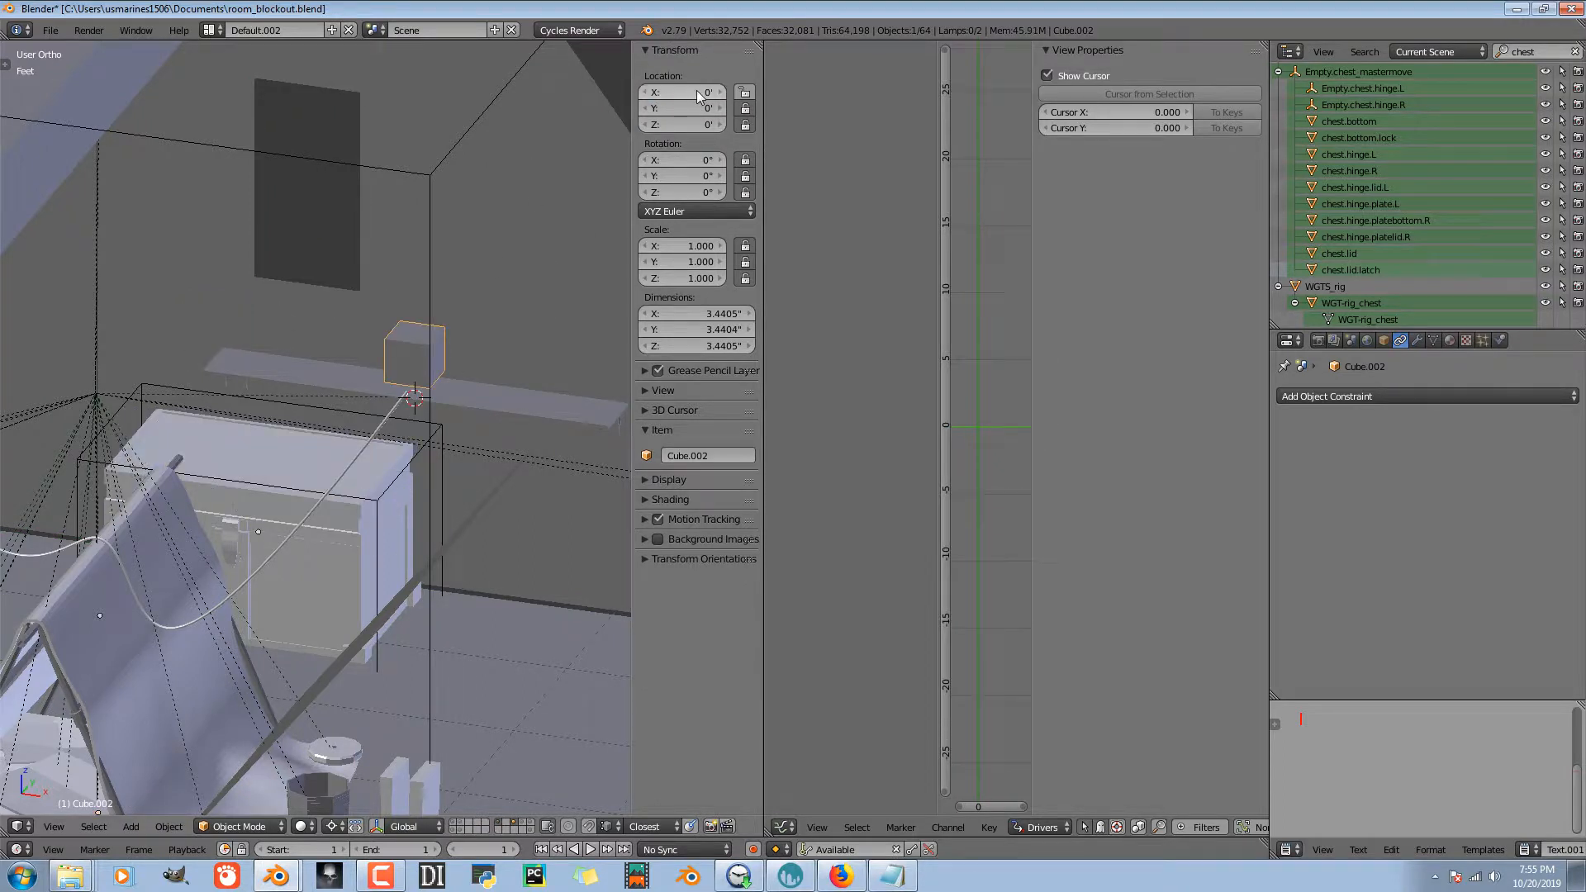
- Delete the driver from the chest lid's X rotation
right_click(294, 474)
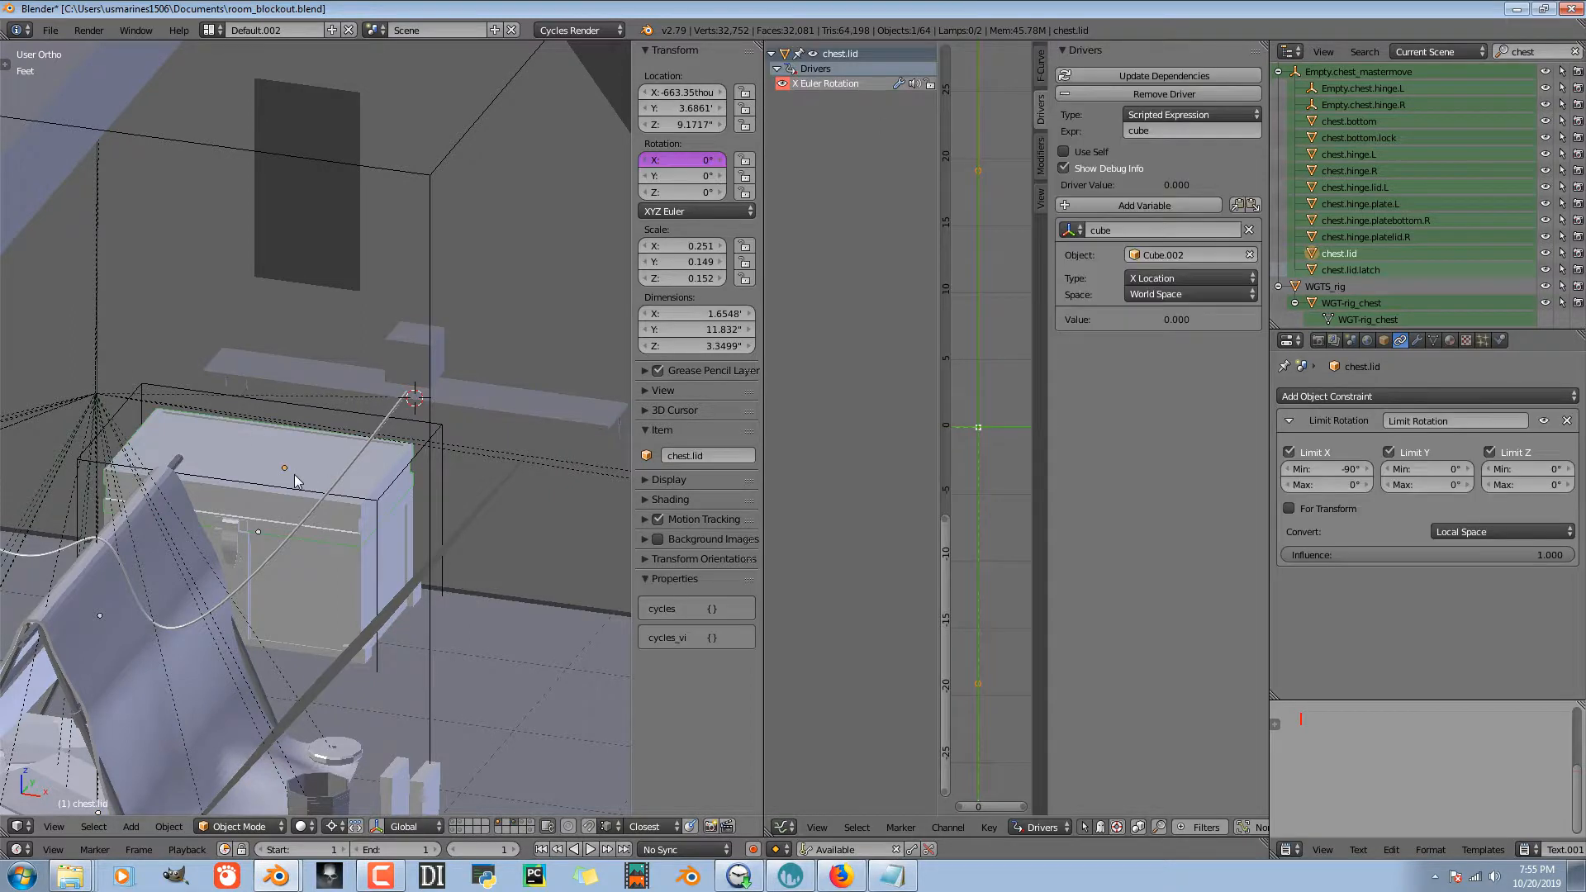
right_click(700, 165)
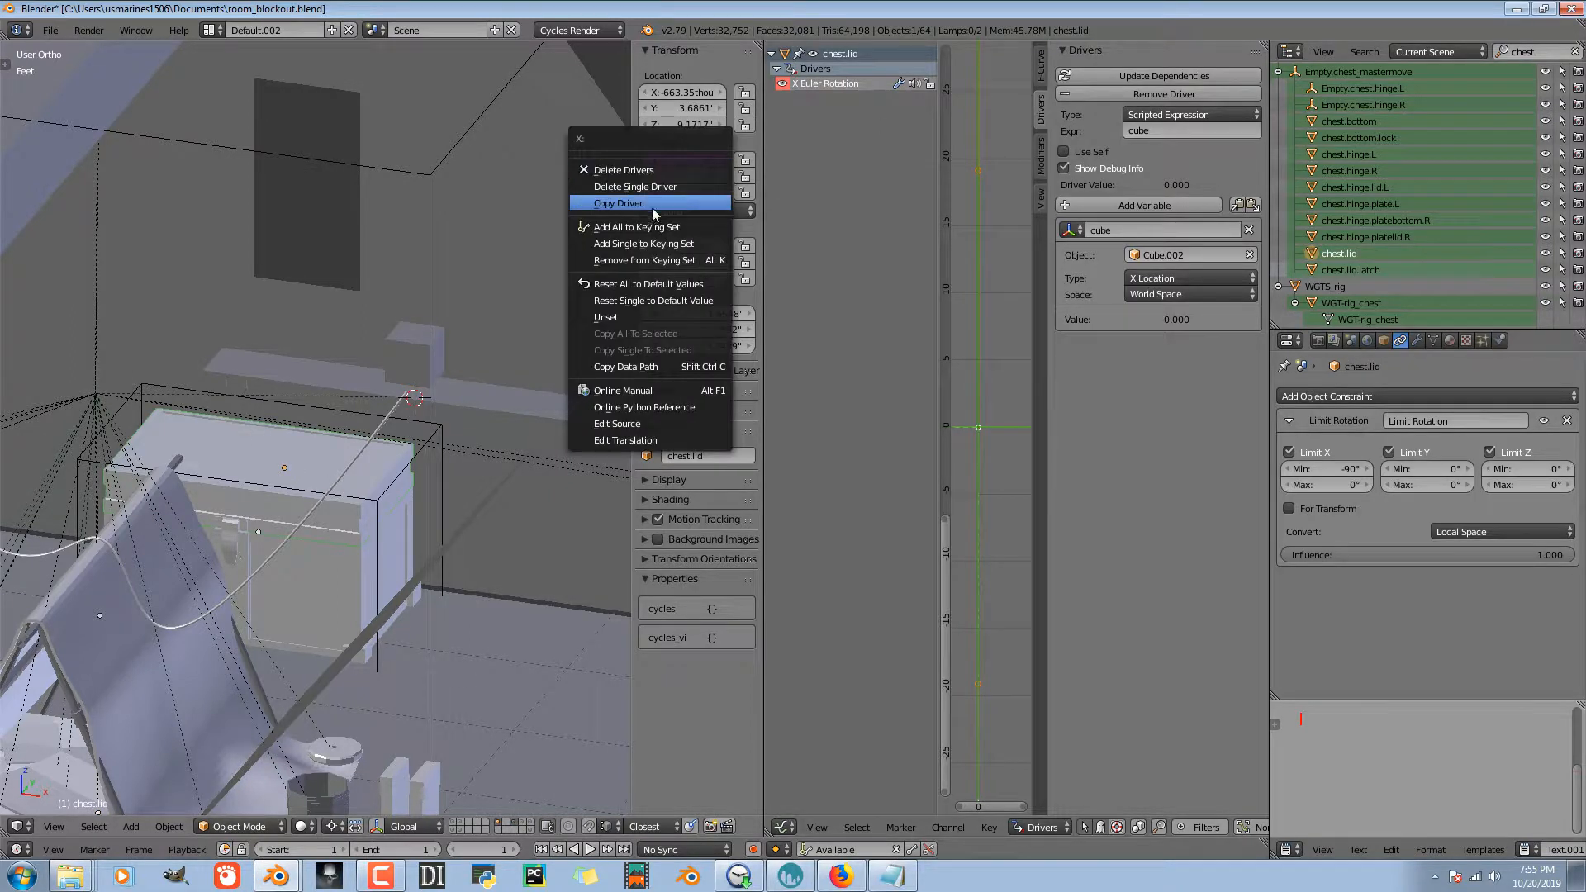
click(647, 174)
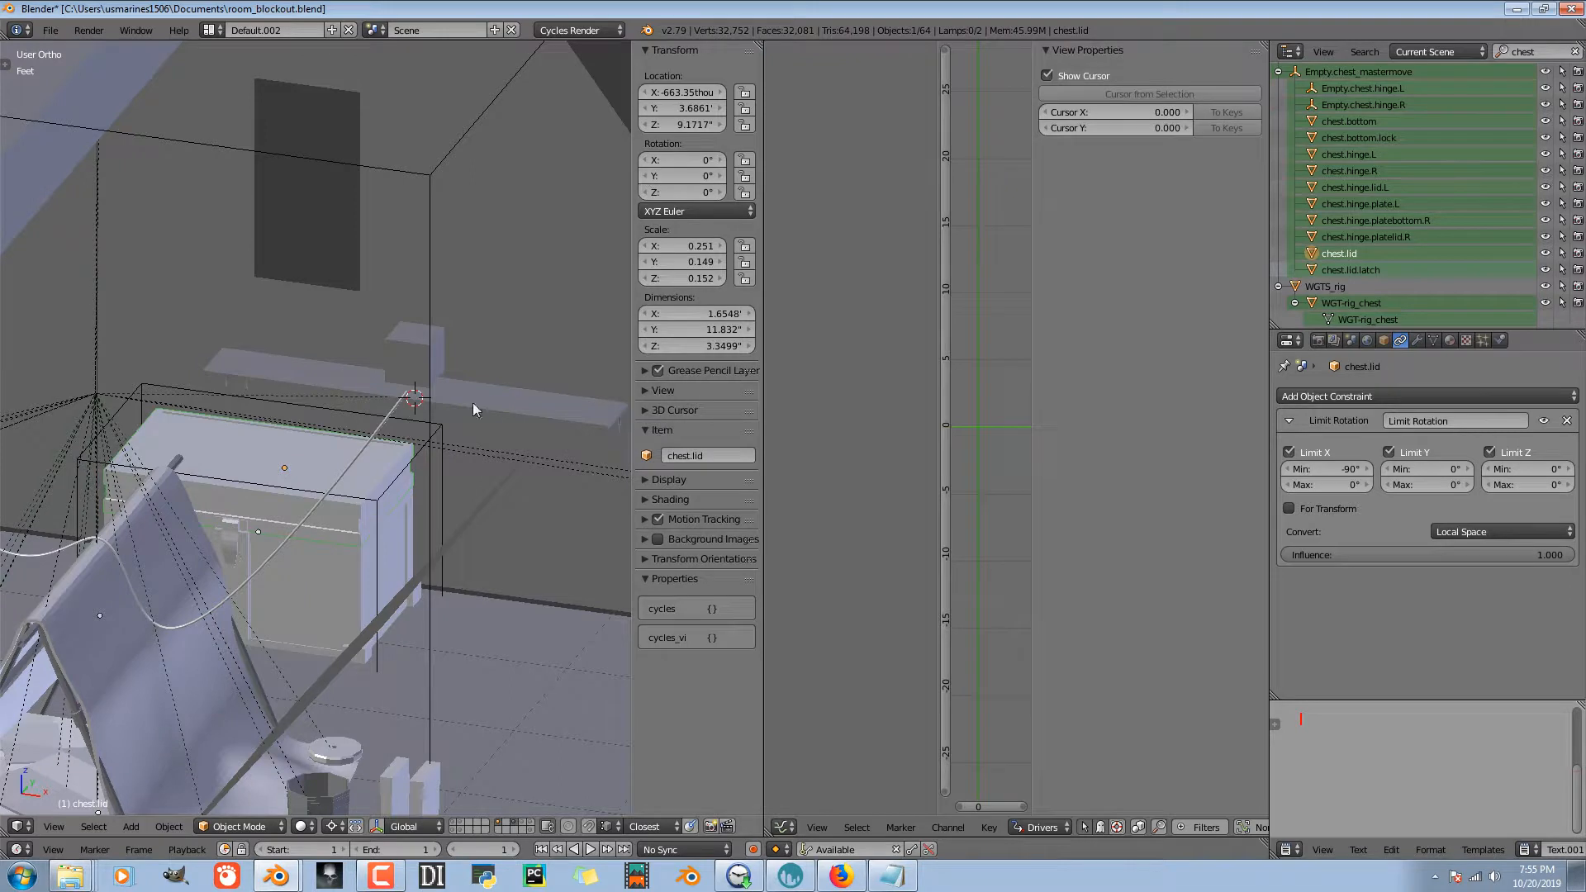
- Delete the control cube Cube.002 from the scene
right_click(409, 362)
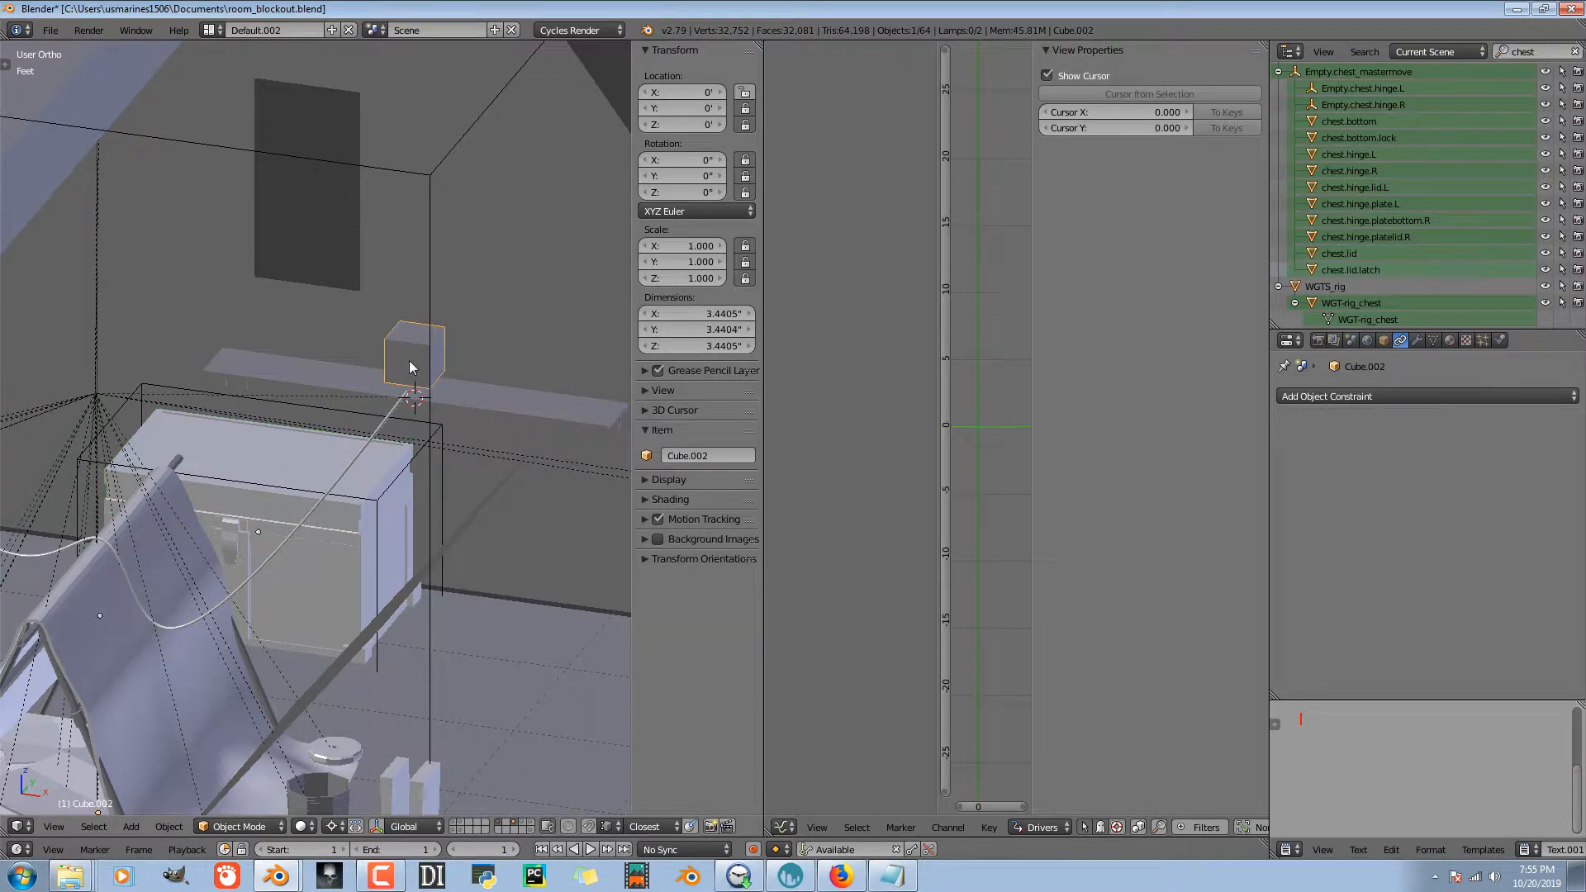
key(x)
click(412, 364)
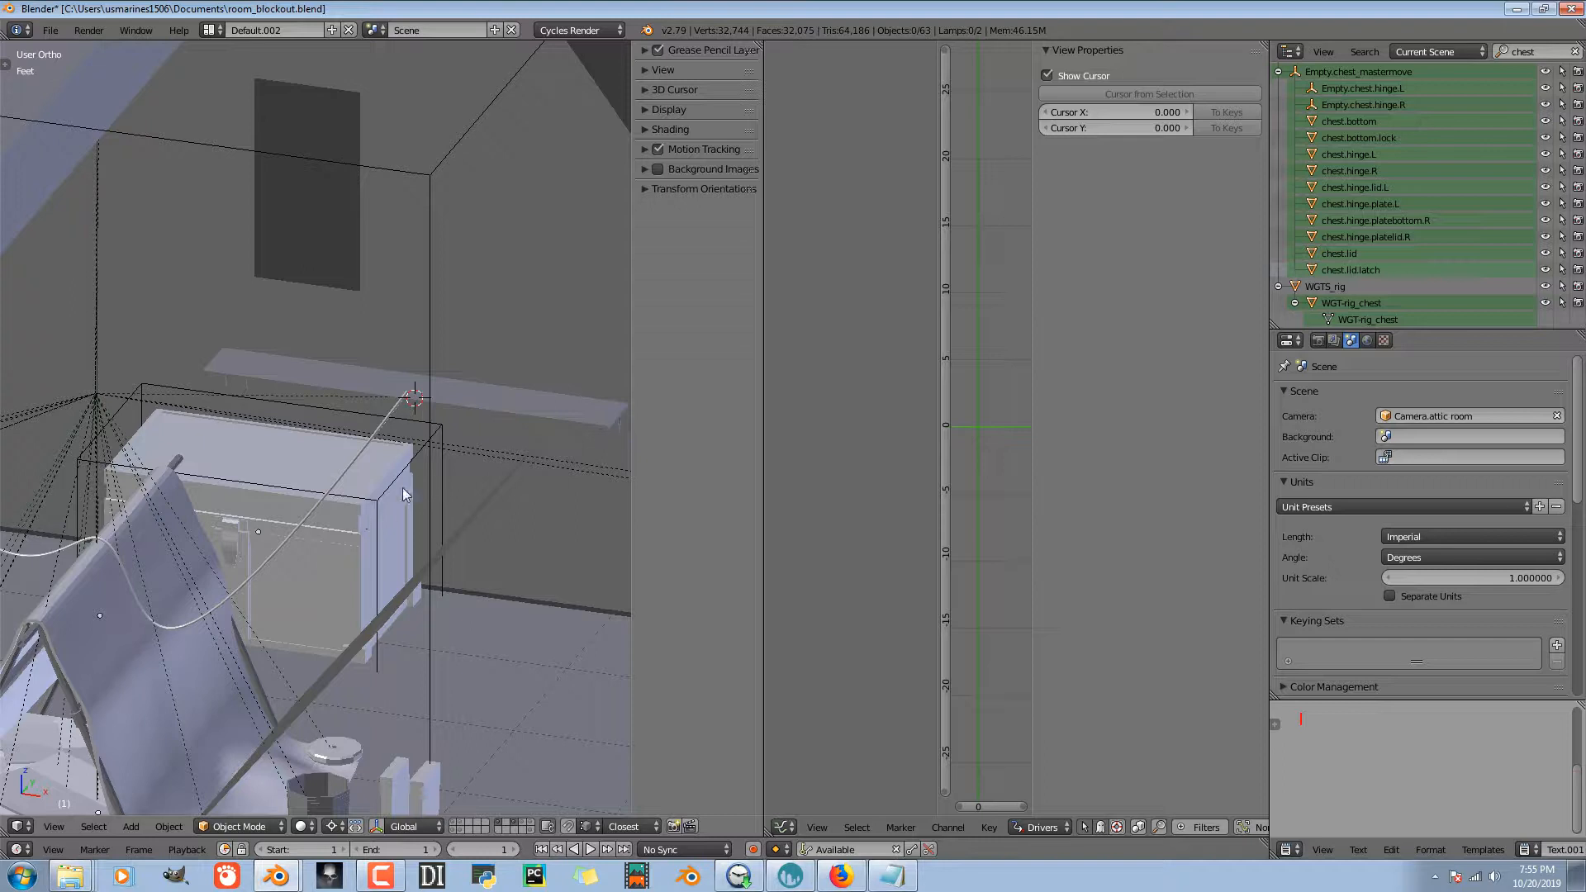
- Try moving the whole chest with its Empty.chest_mastermove control, returning it to its original position each time
right_click(427, 450)
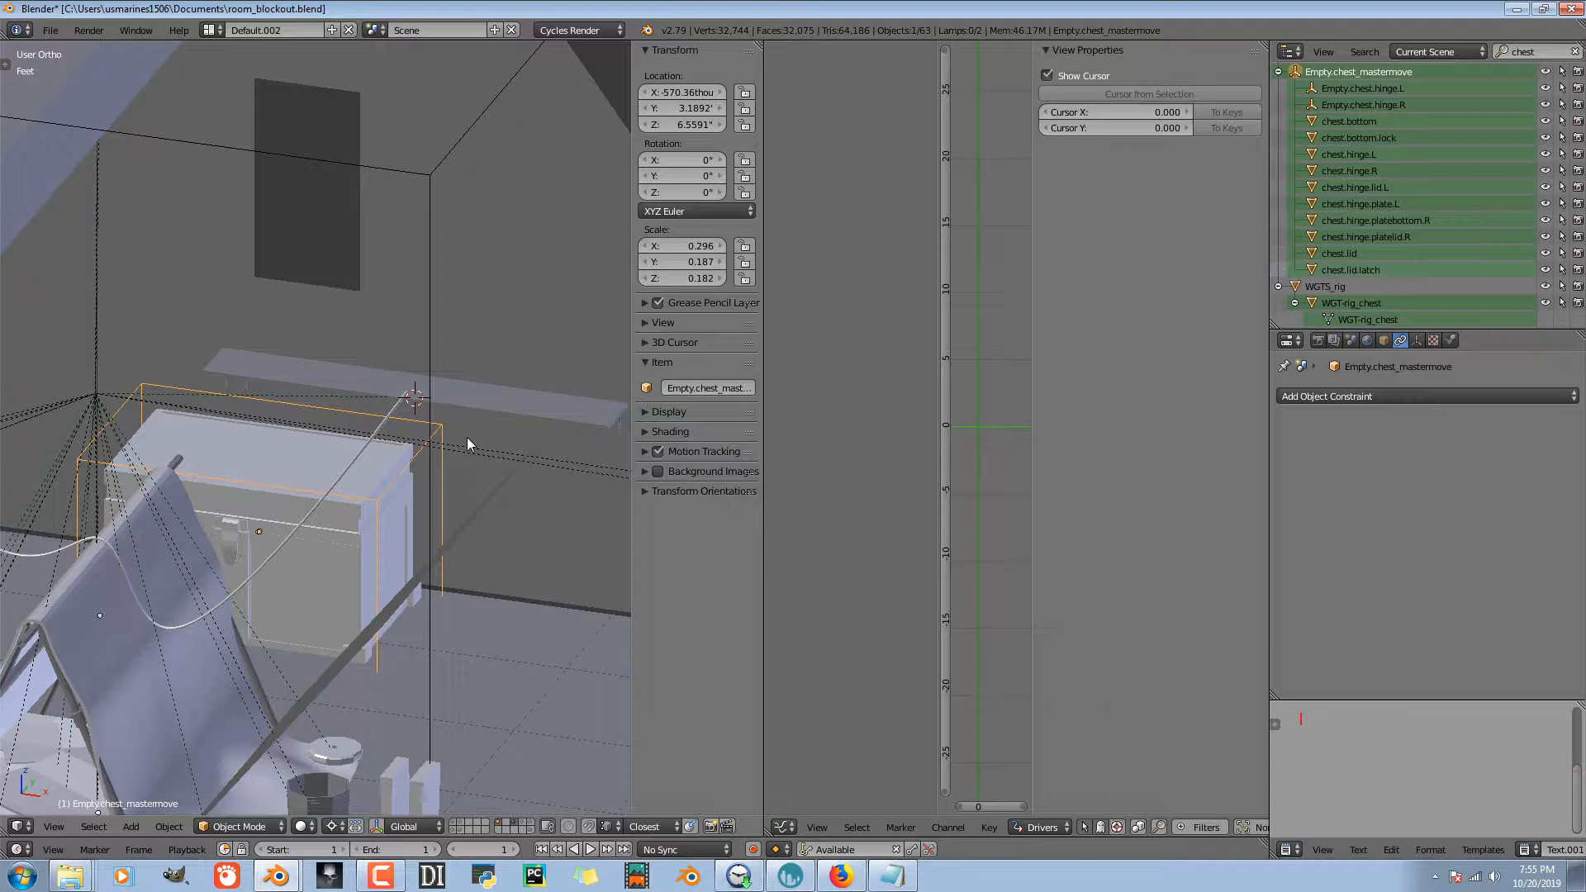
key(g)
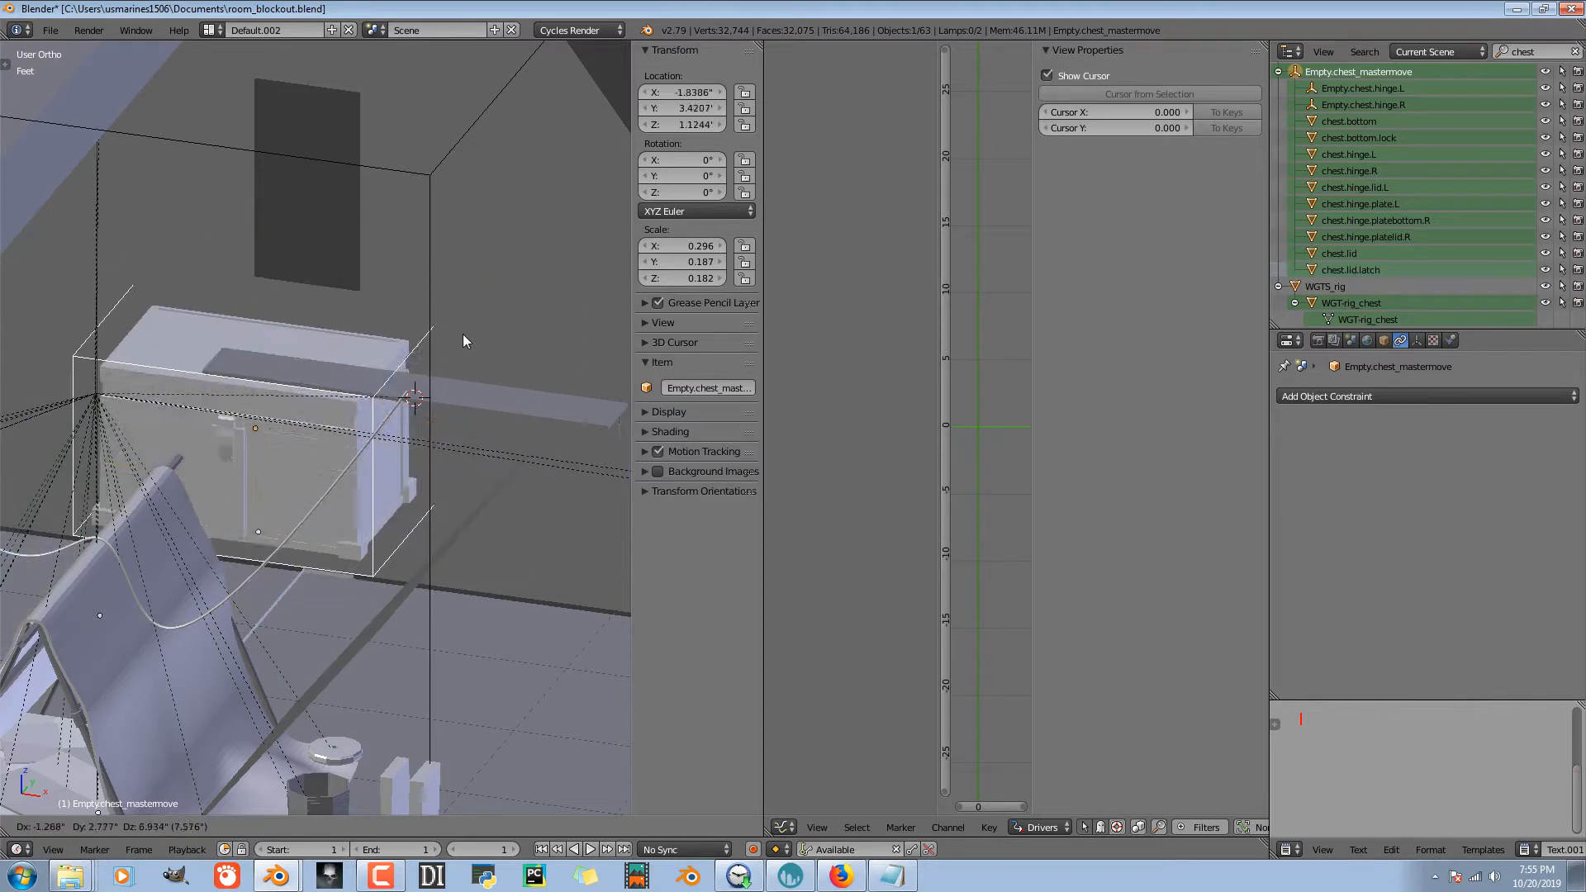
click(384, 459)
right_click(353, 529)
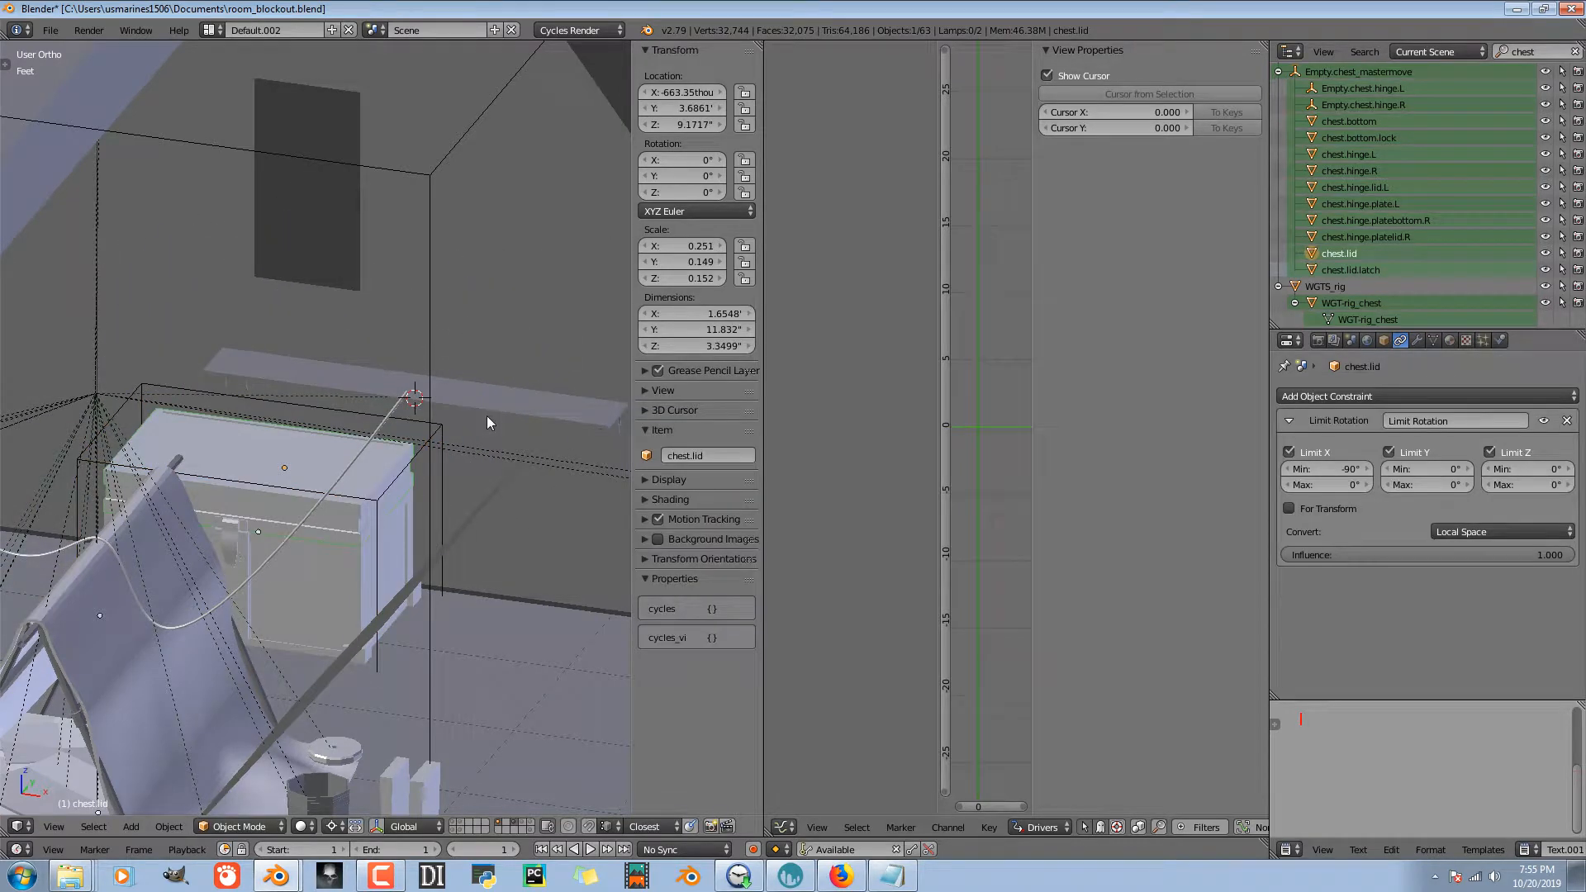
right_click(435, 436)
key(g)
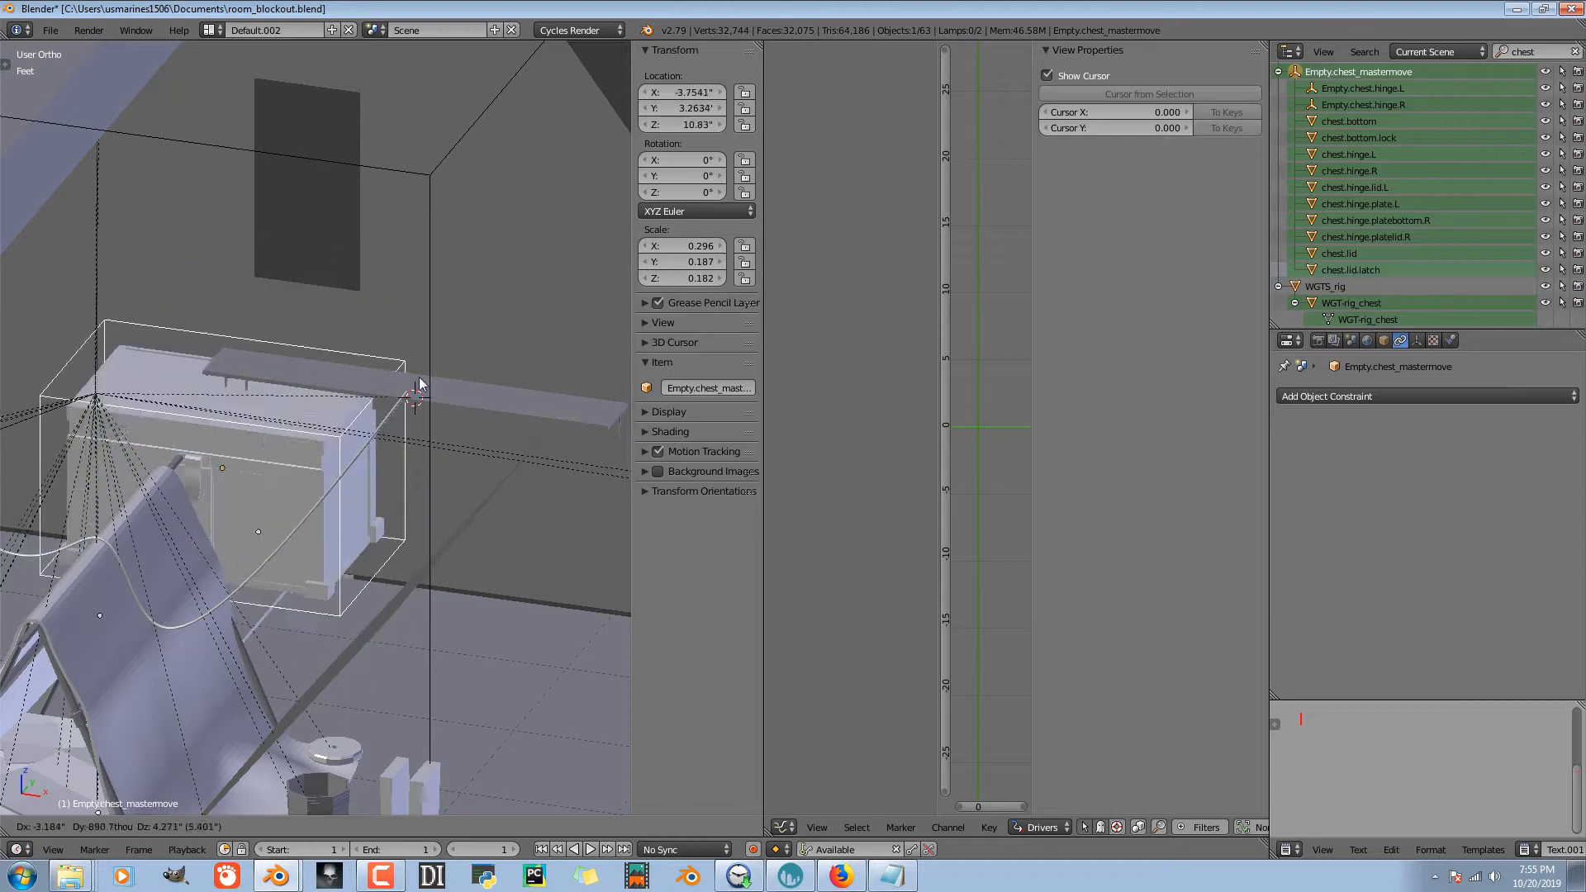
click(482, 334)
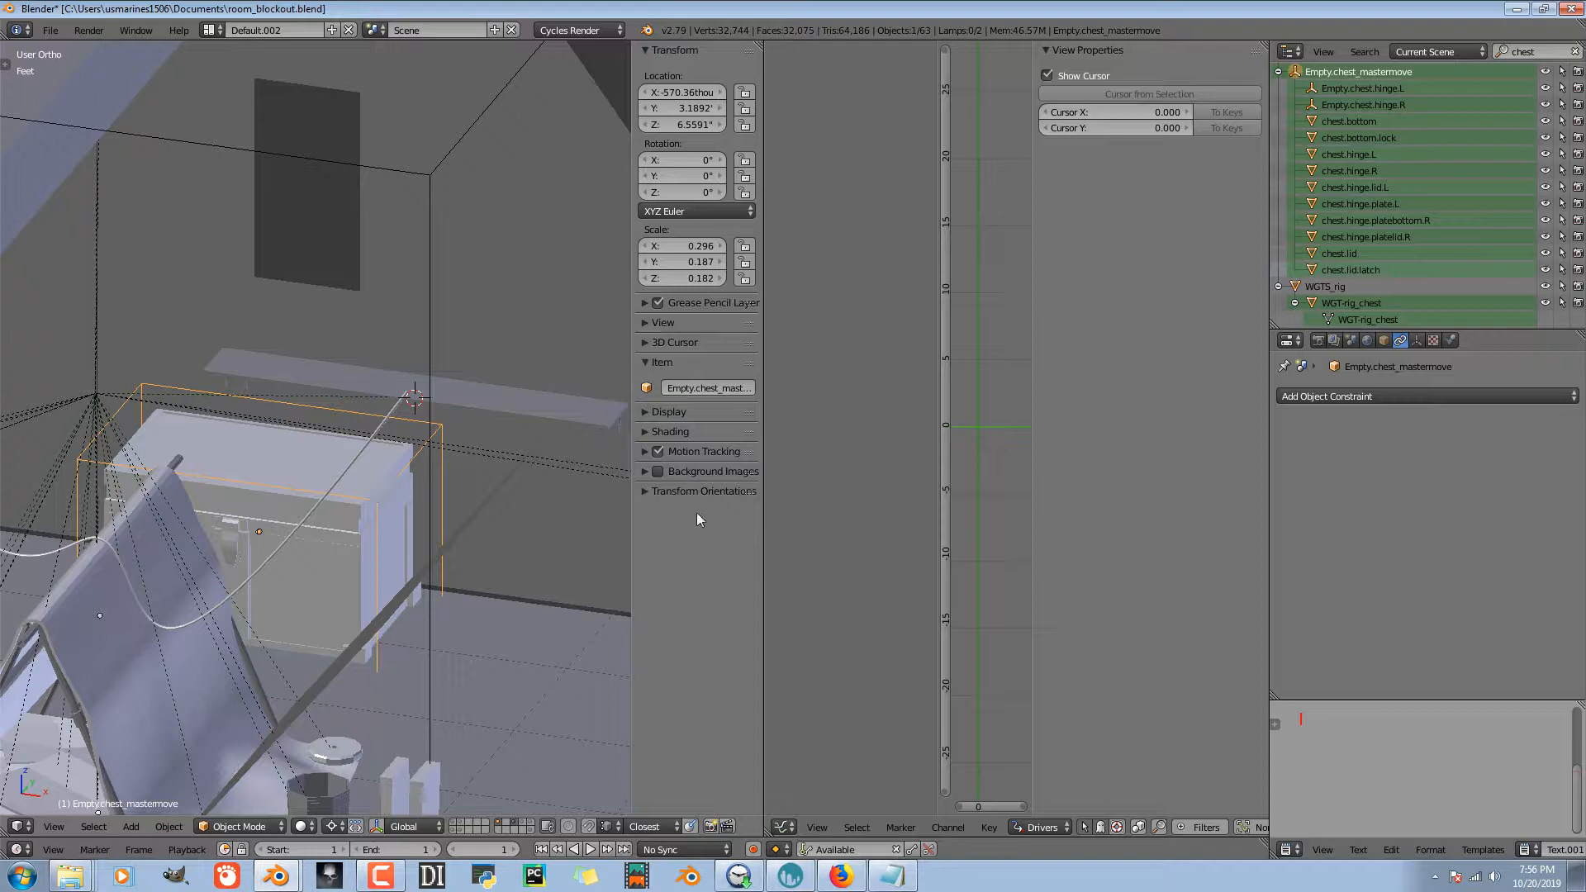
- Add a custom property to Empty.chest_mastermove and widen the 3D view's properties region to show it fully
right_click(324, 588)
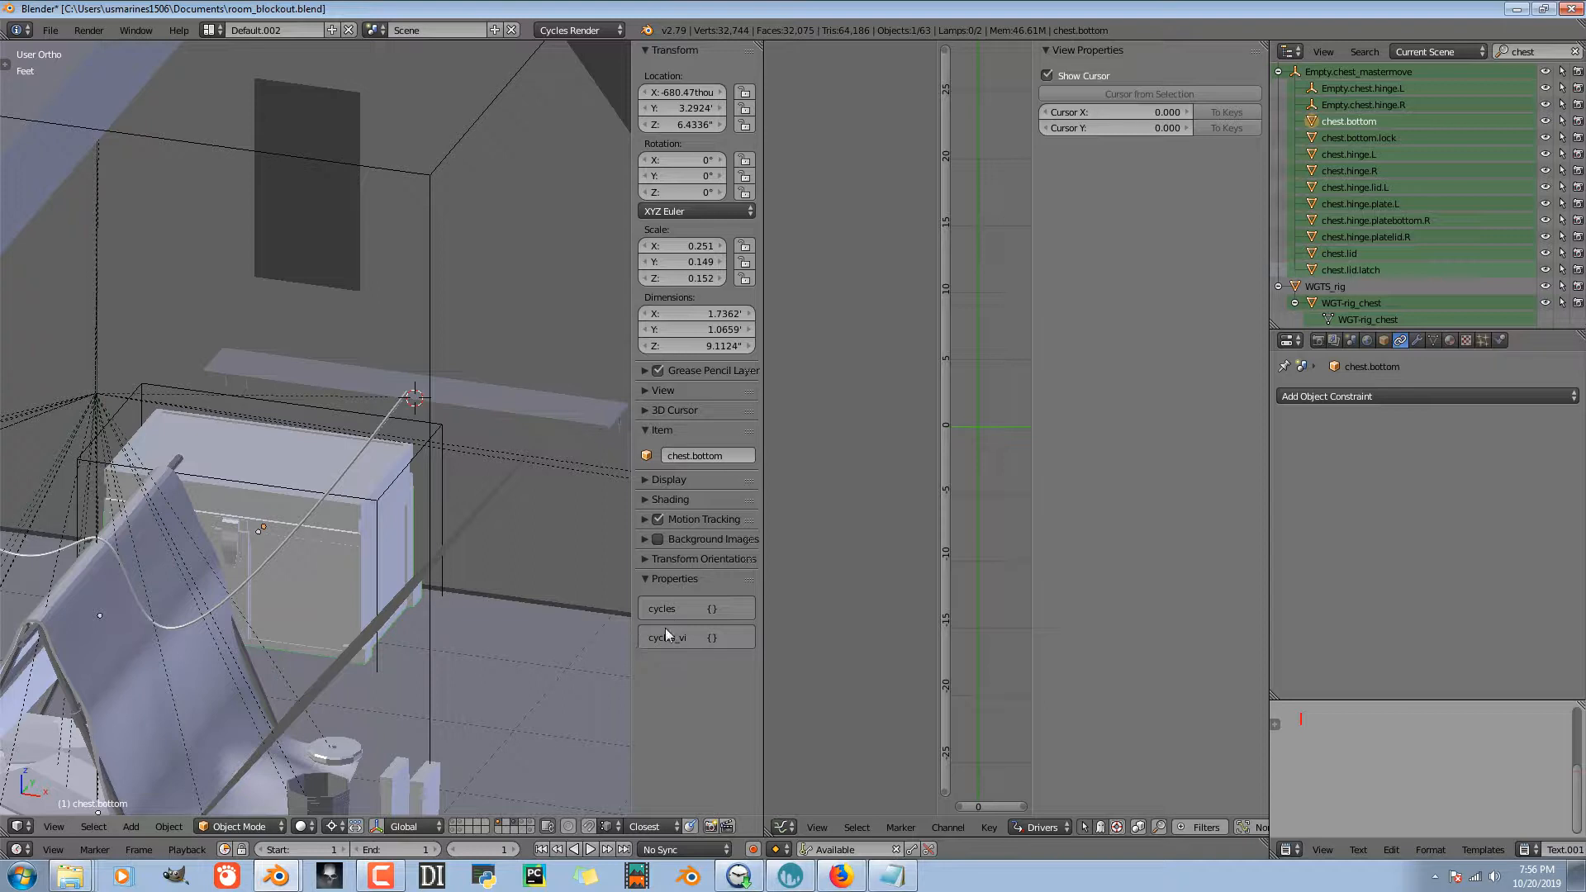
right_click(418, 453)
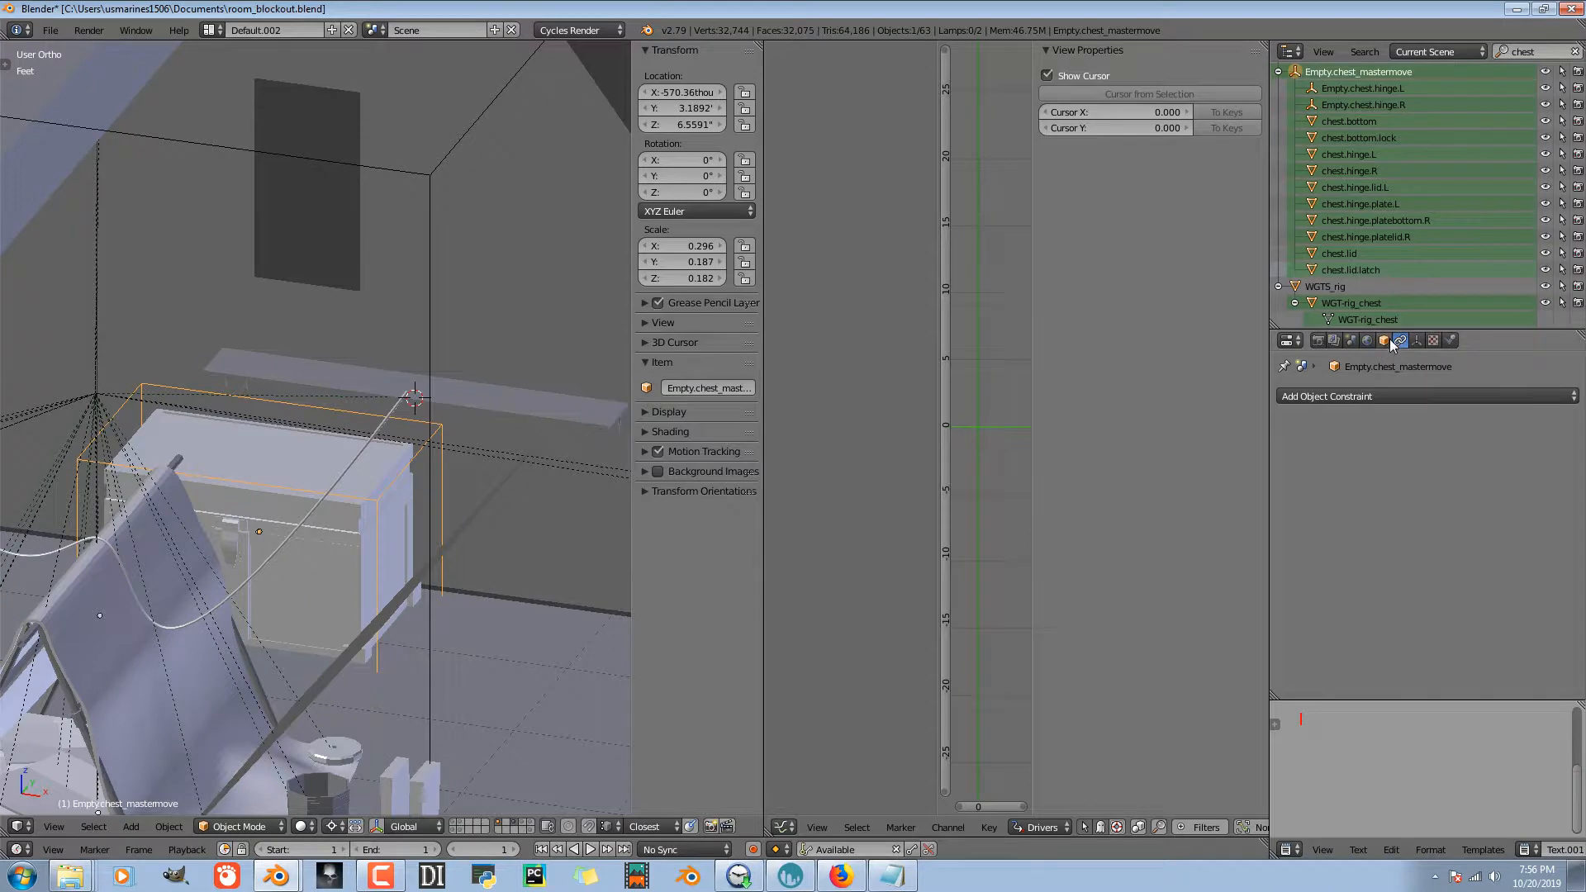
click(1414, 341)
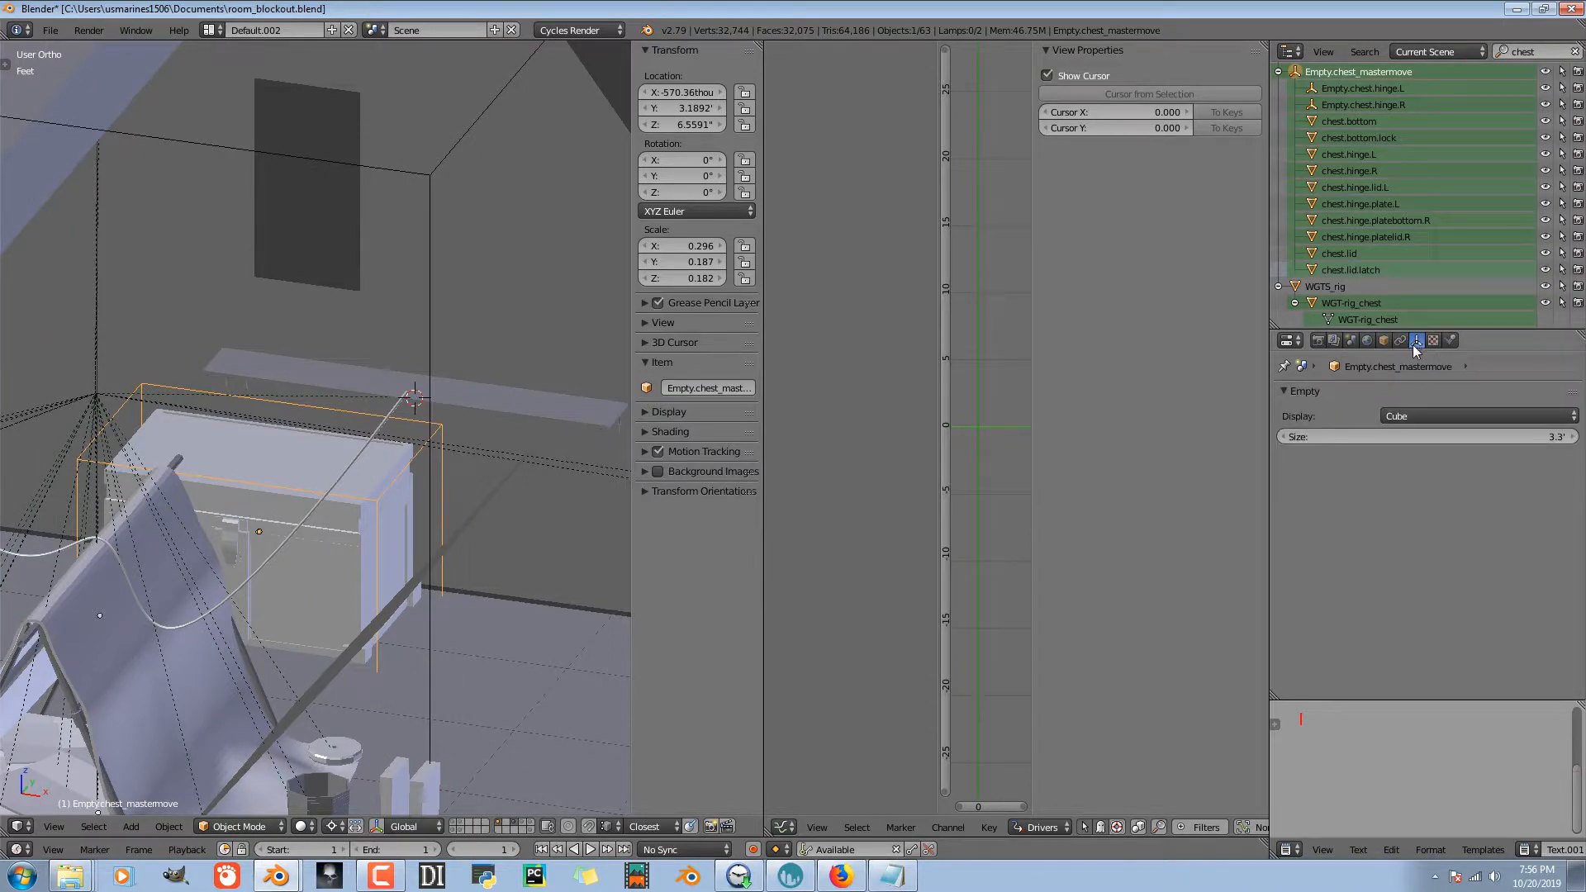
click(1381, 342)
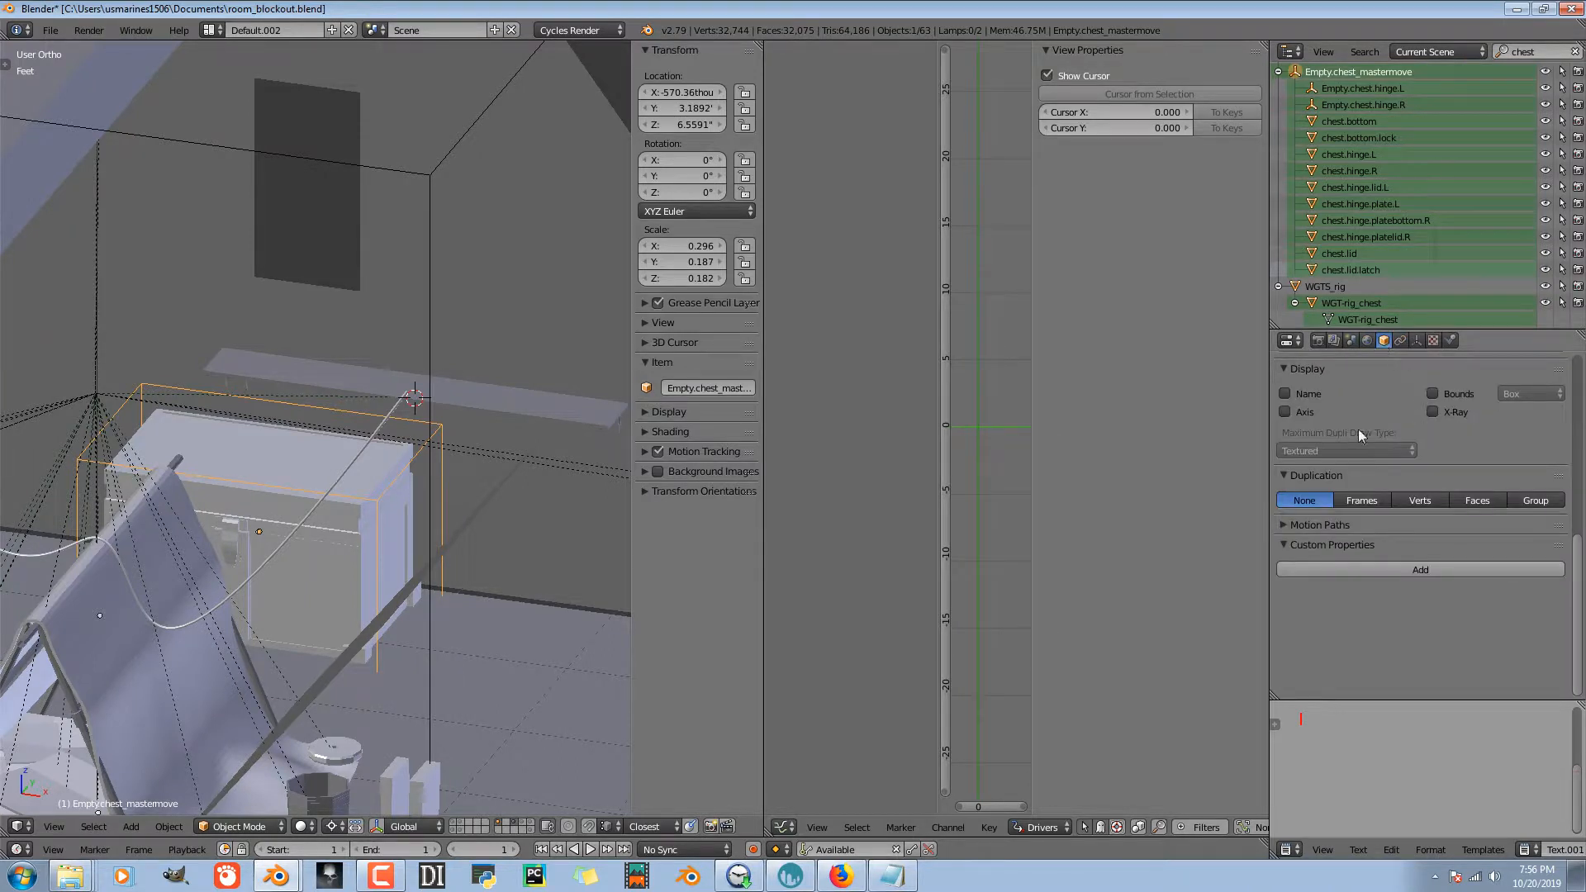
click(1385, 571)
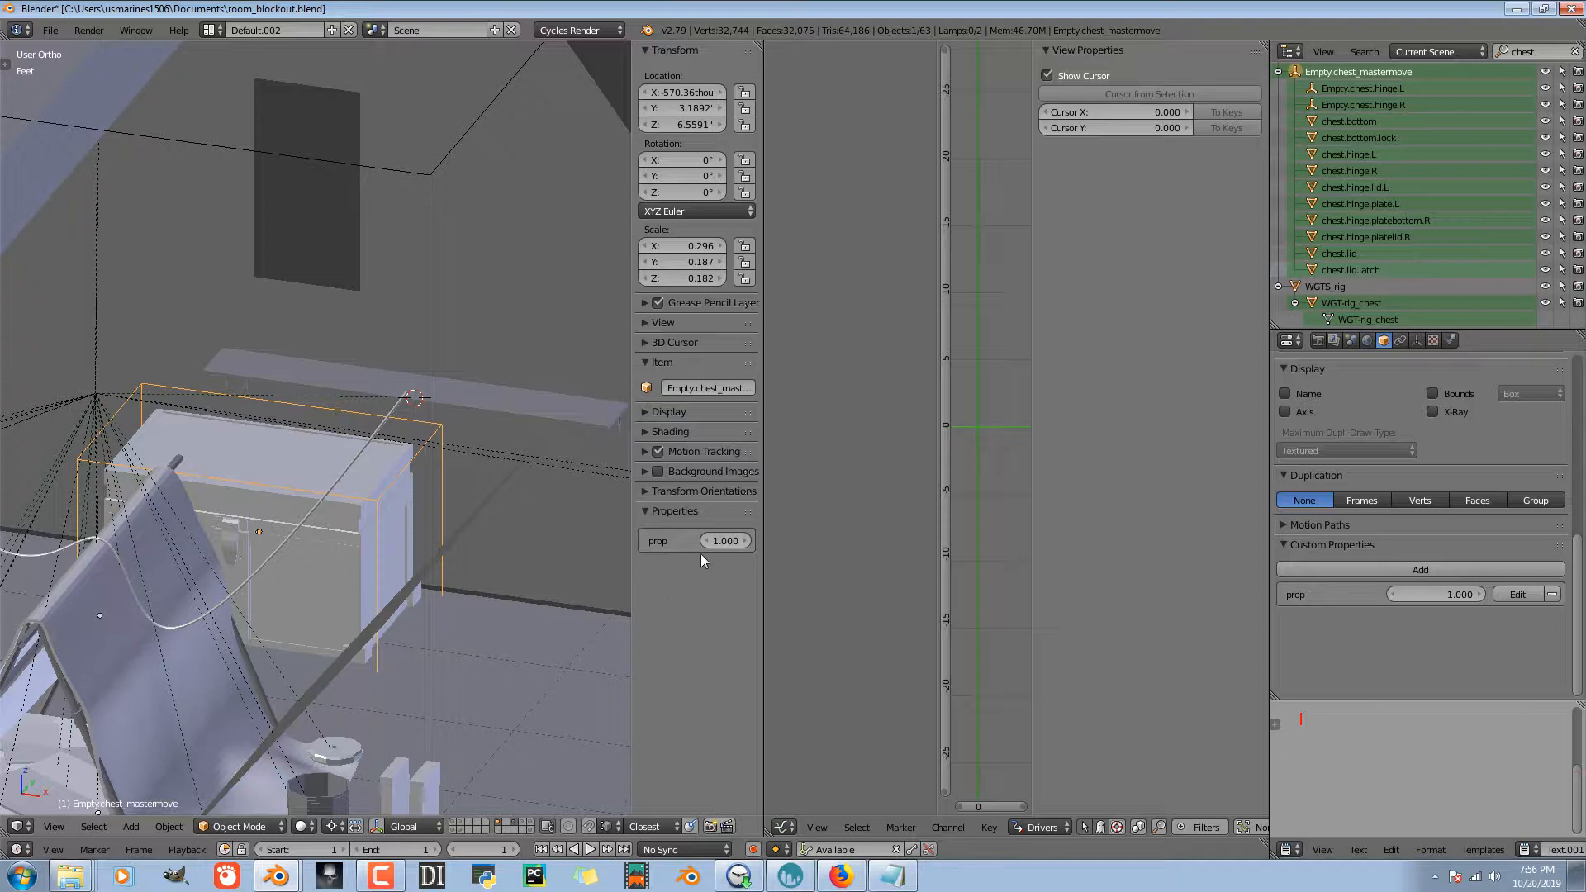
drag(633, 582, 542, 601)
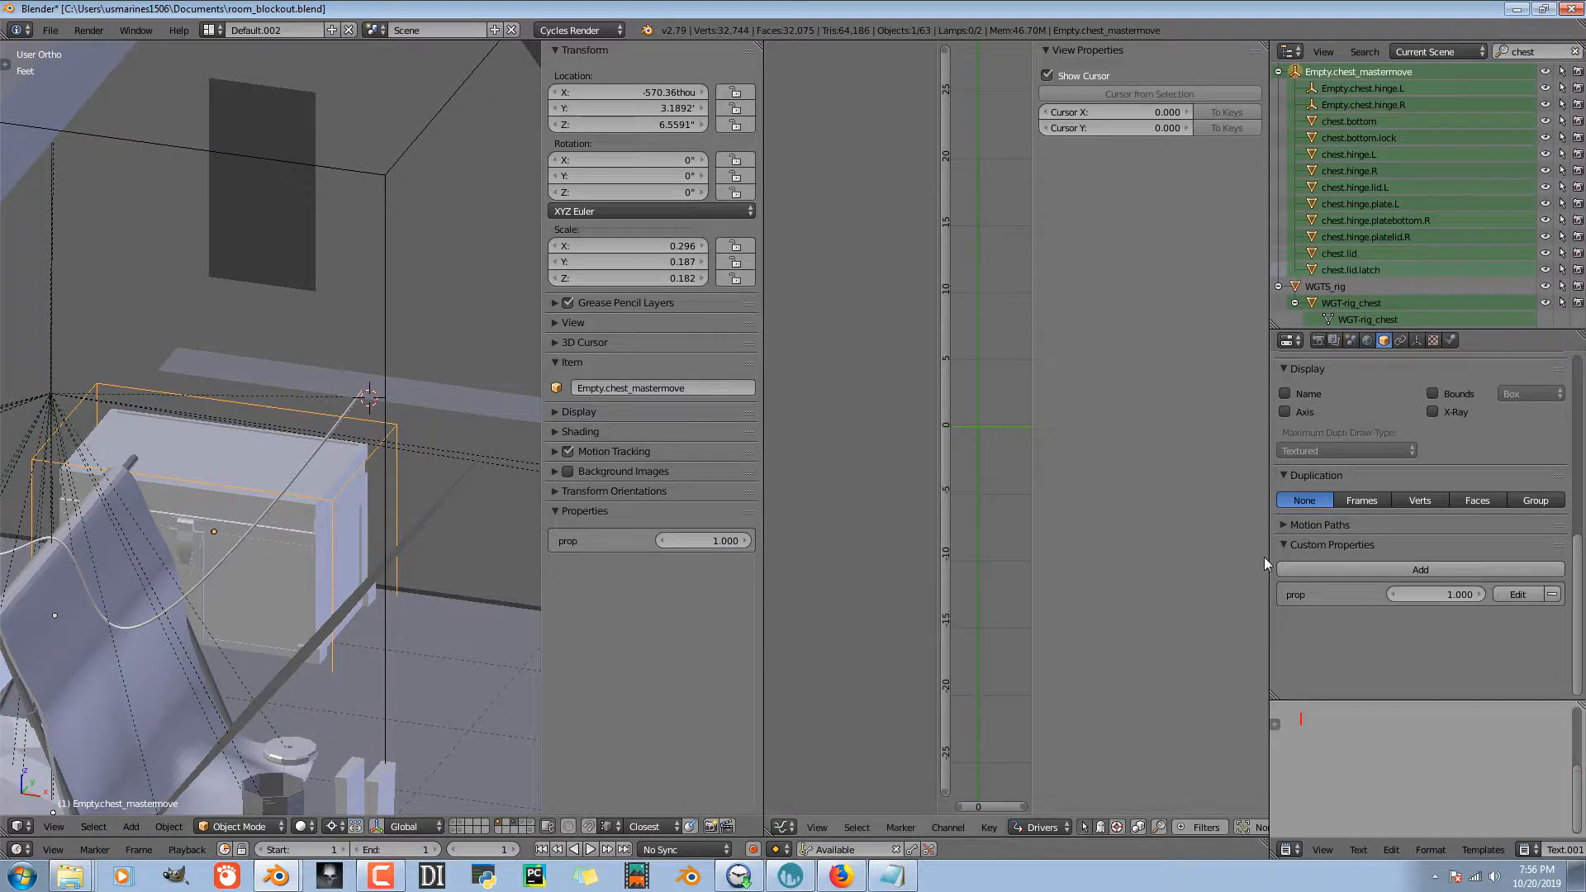
- Rename the empty's custom property as chest.open and give it the tooltip "open or close the chest"
click(1518, 595)
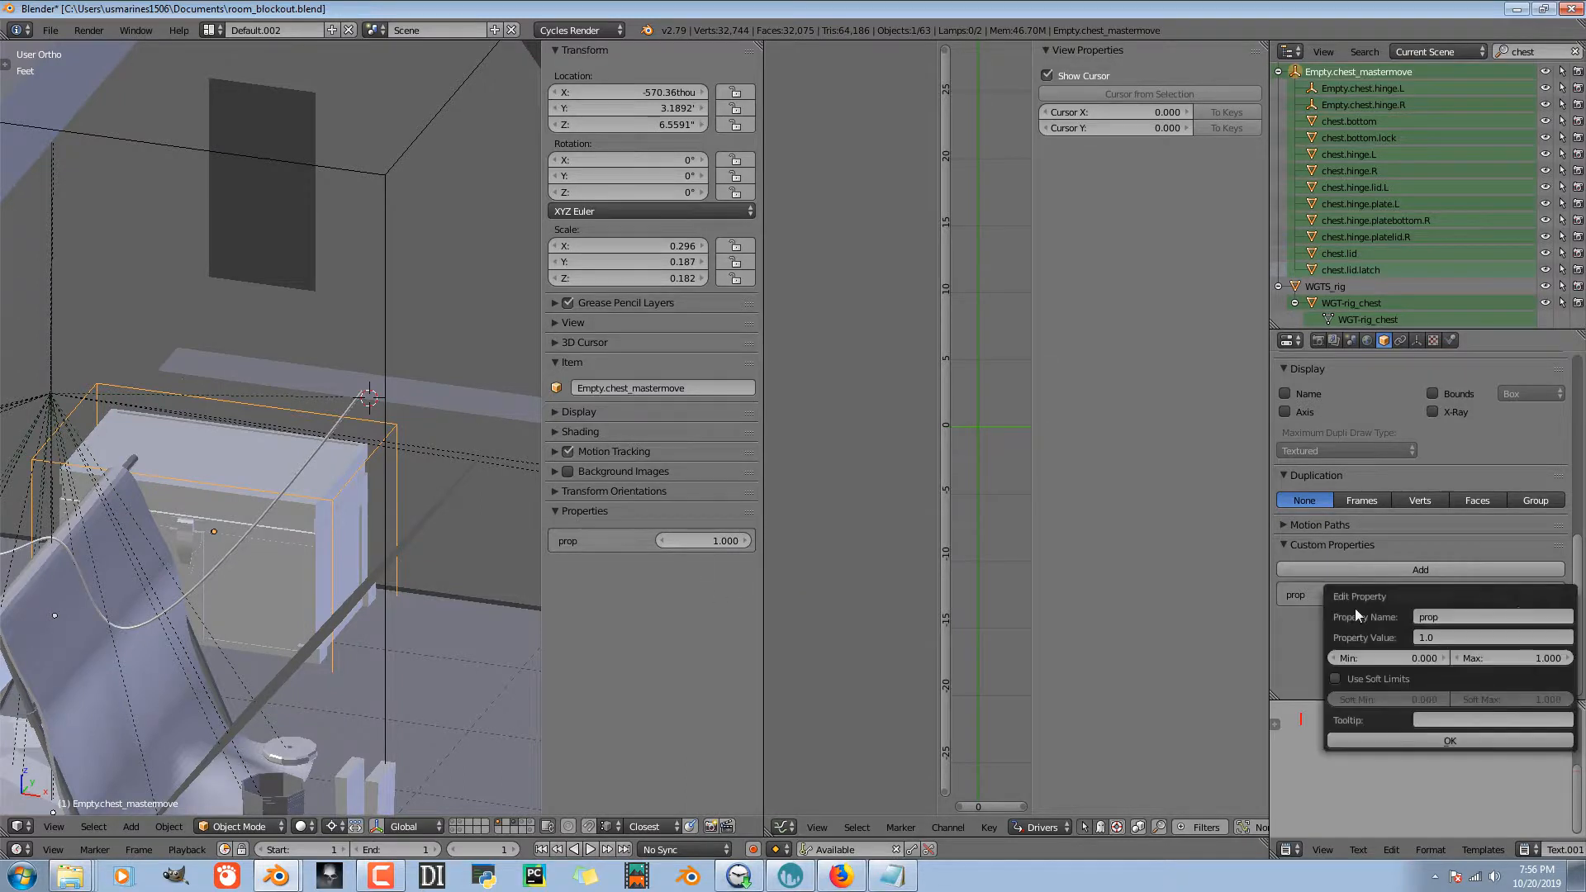
click(1439, 620)
text(chest.open)
key(Return)
click(1446, 721)
text(open or close the chest)
click(1379, 741)
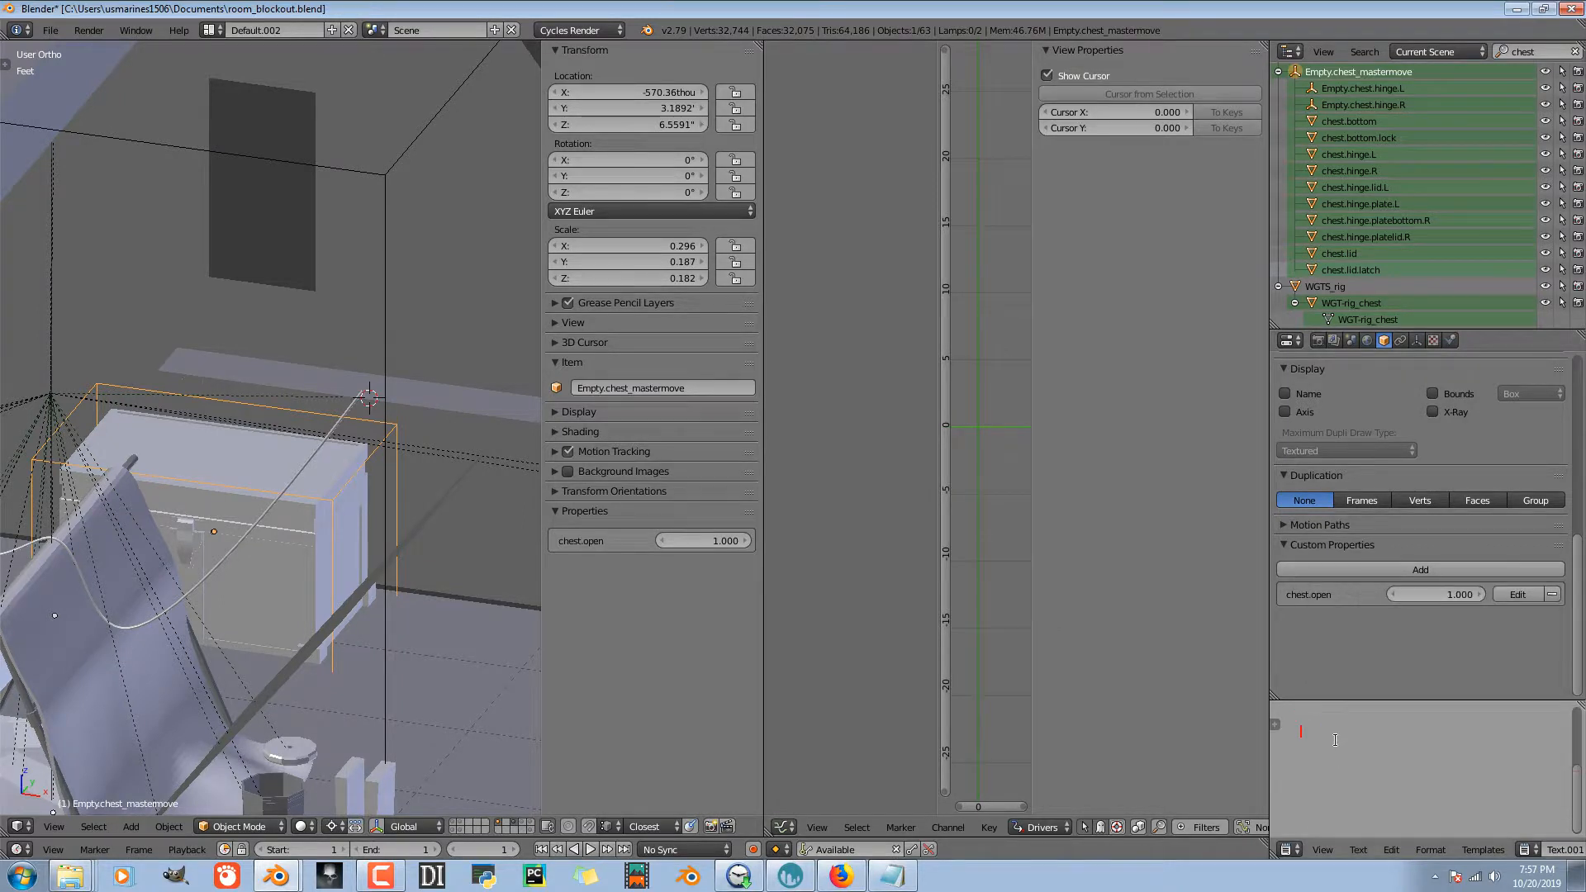
- Write chest.open as a note in the text editor and select the chest lid
text(chest.open)
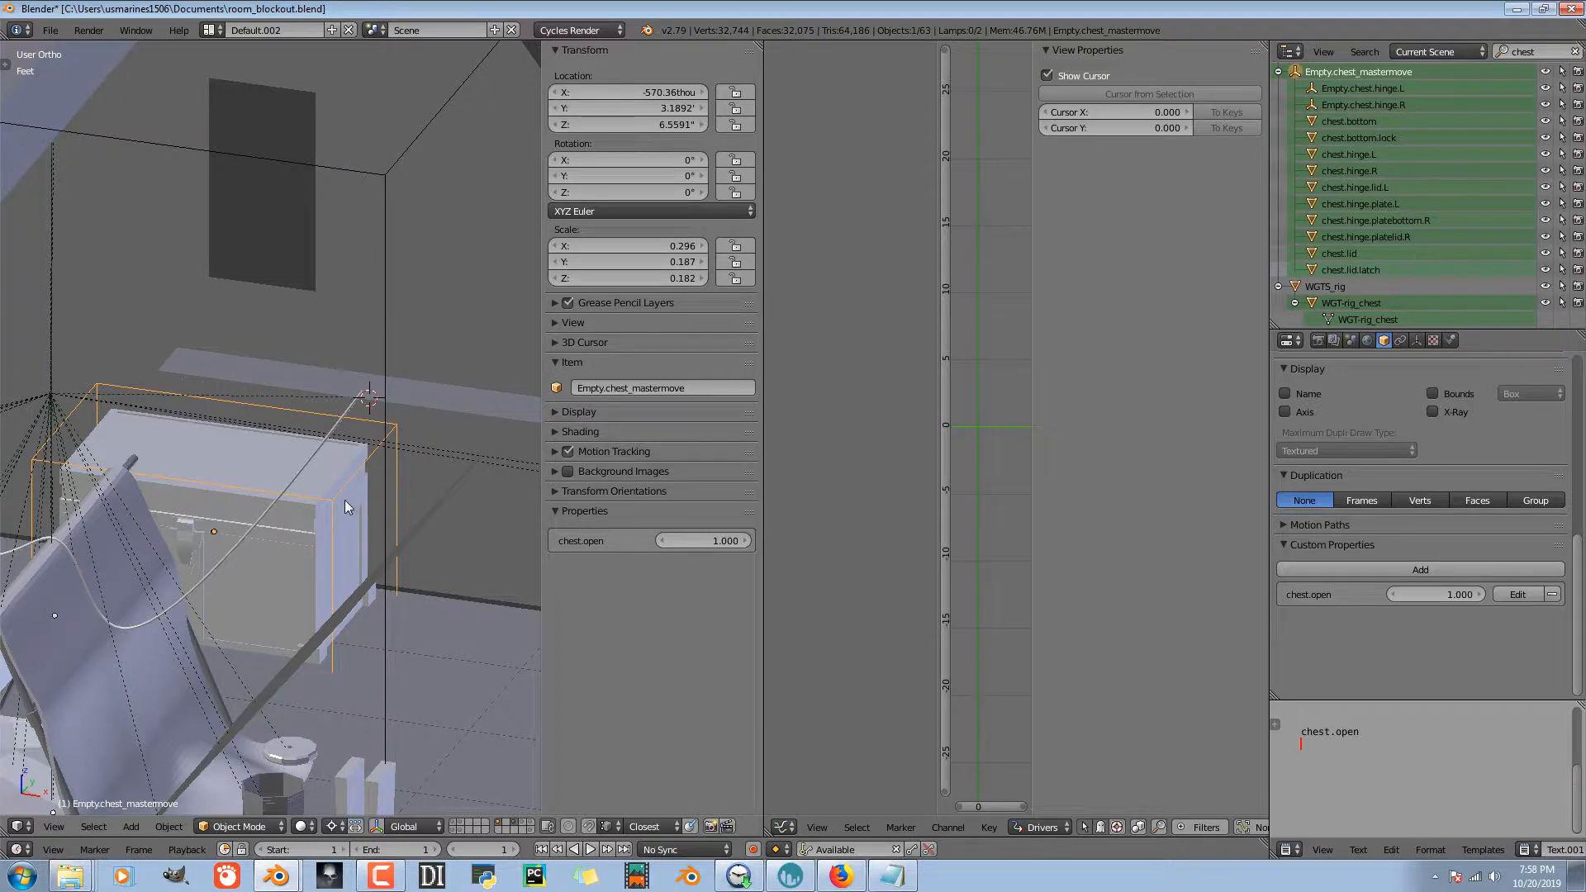
right_click(314, 522)
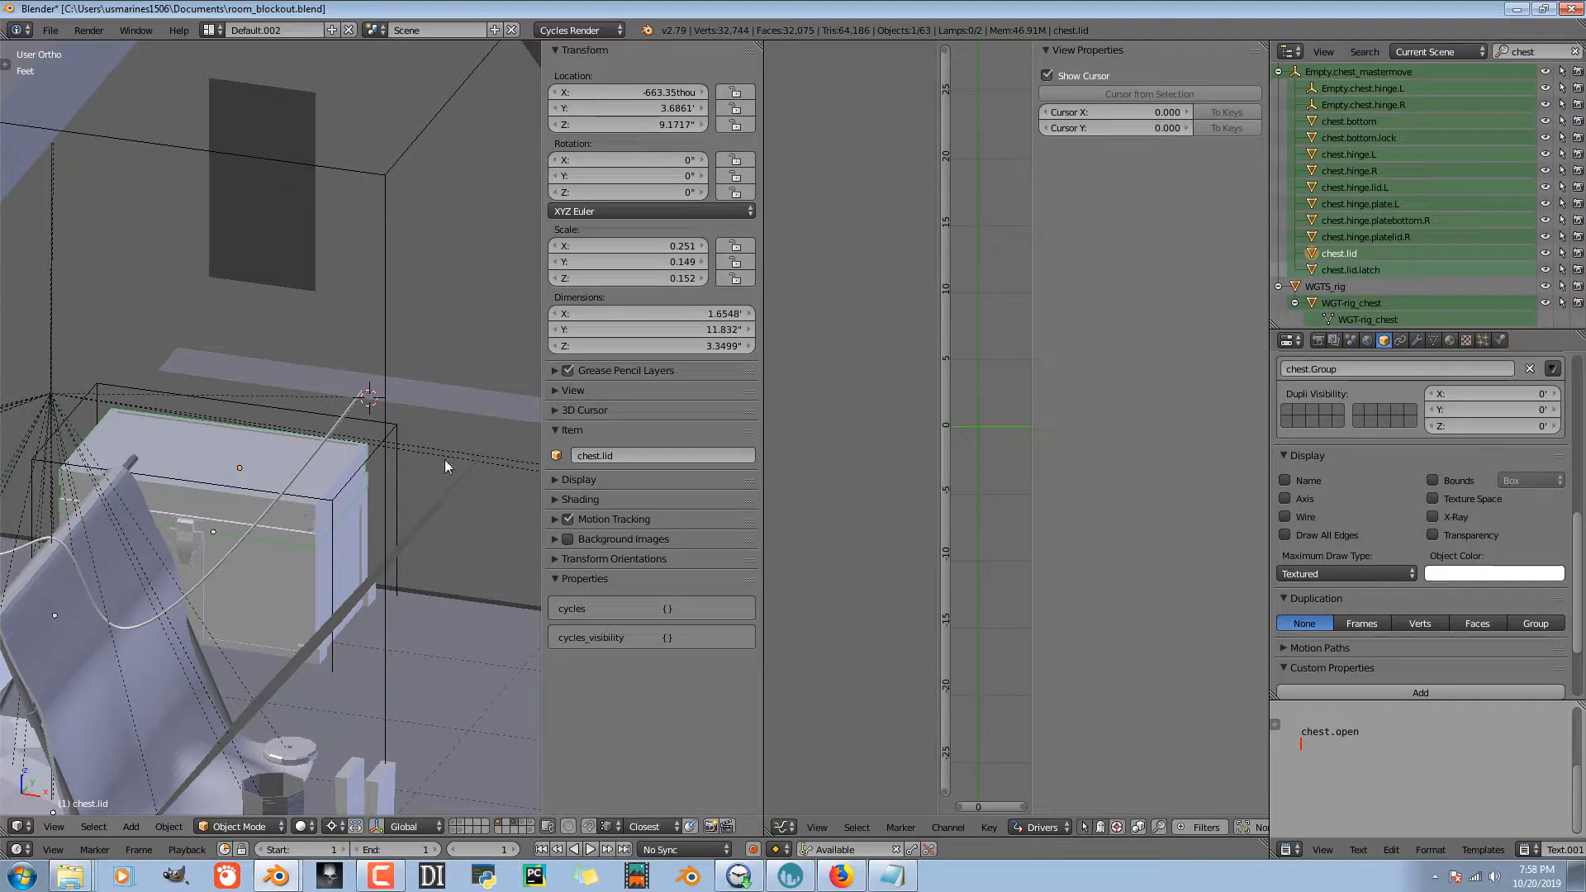
- Check the chest lid's Limit Rotation constraint and note its X limits as "min -90 max 0" in the text editor
click(1400, 340)
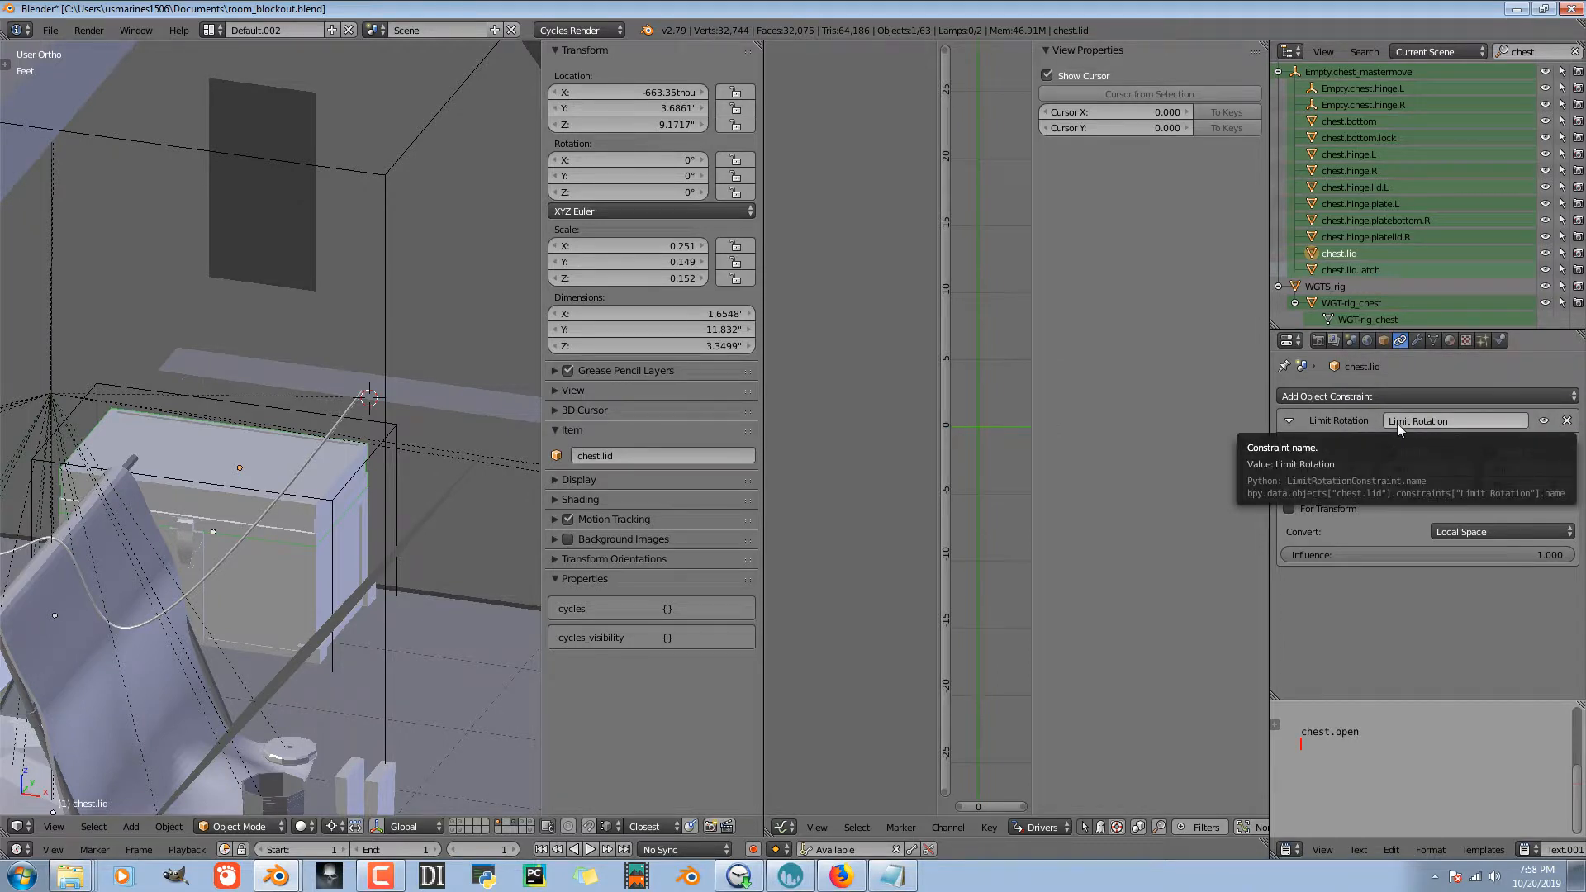
click(1386, 400)
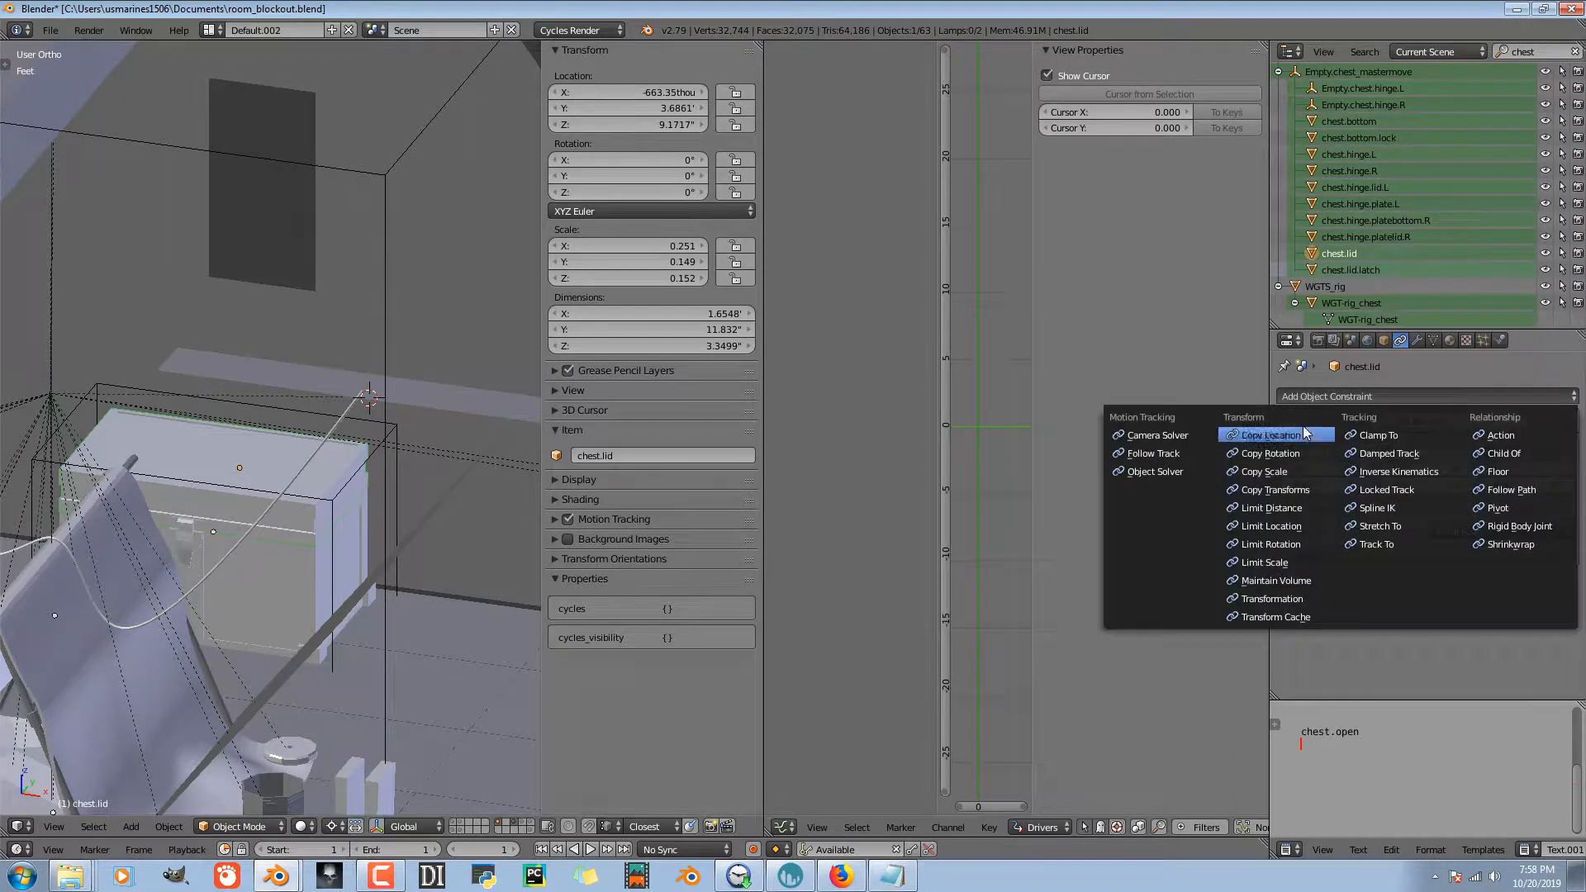
click(1284, 548)
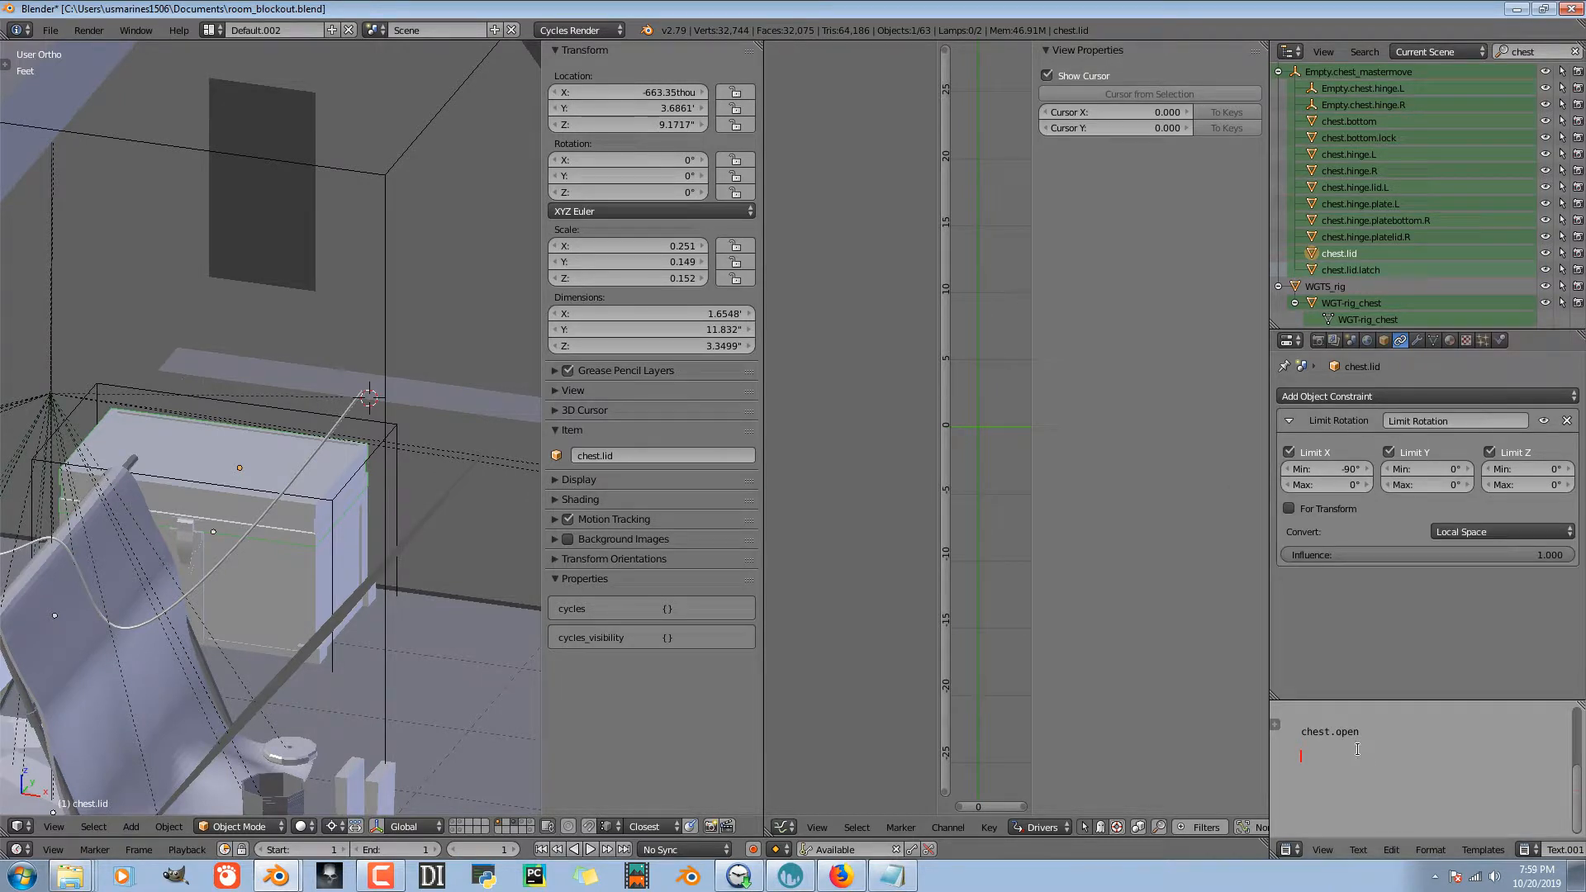
text(min -90   max 0)
- Edit the chest.open property on Empty.chest_mastermove to value 0, minimum -90 and maximum 0
right_click(400, 474)
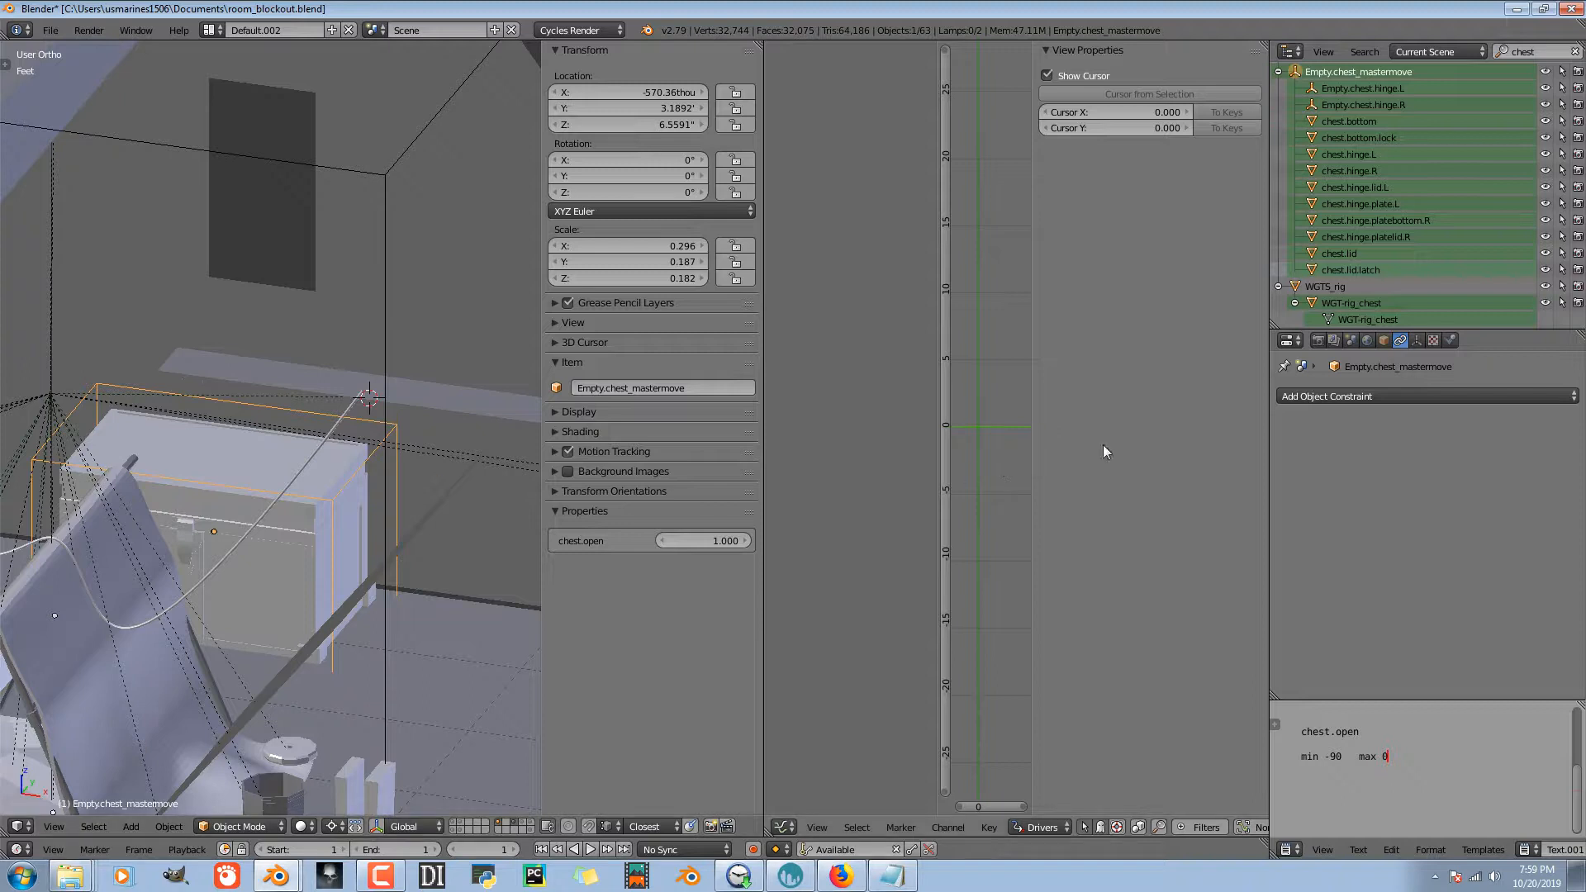
click(1384, 341)
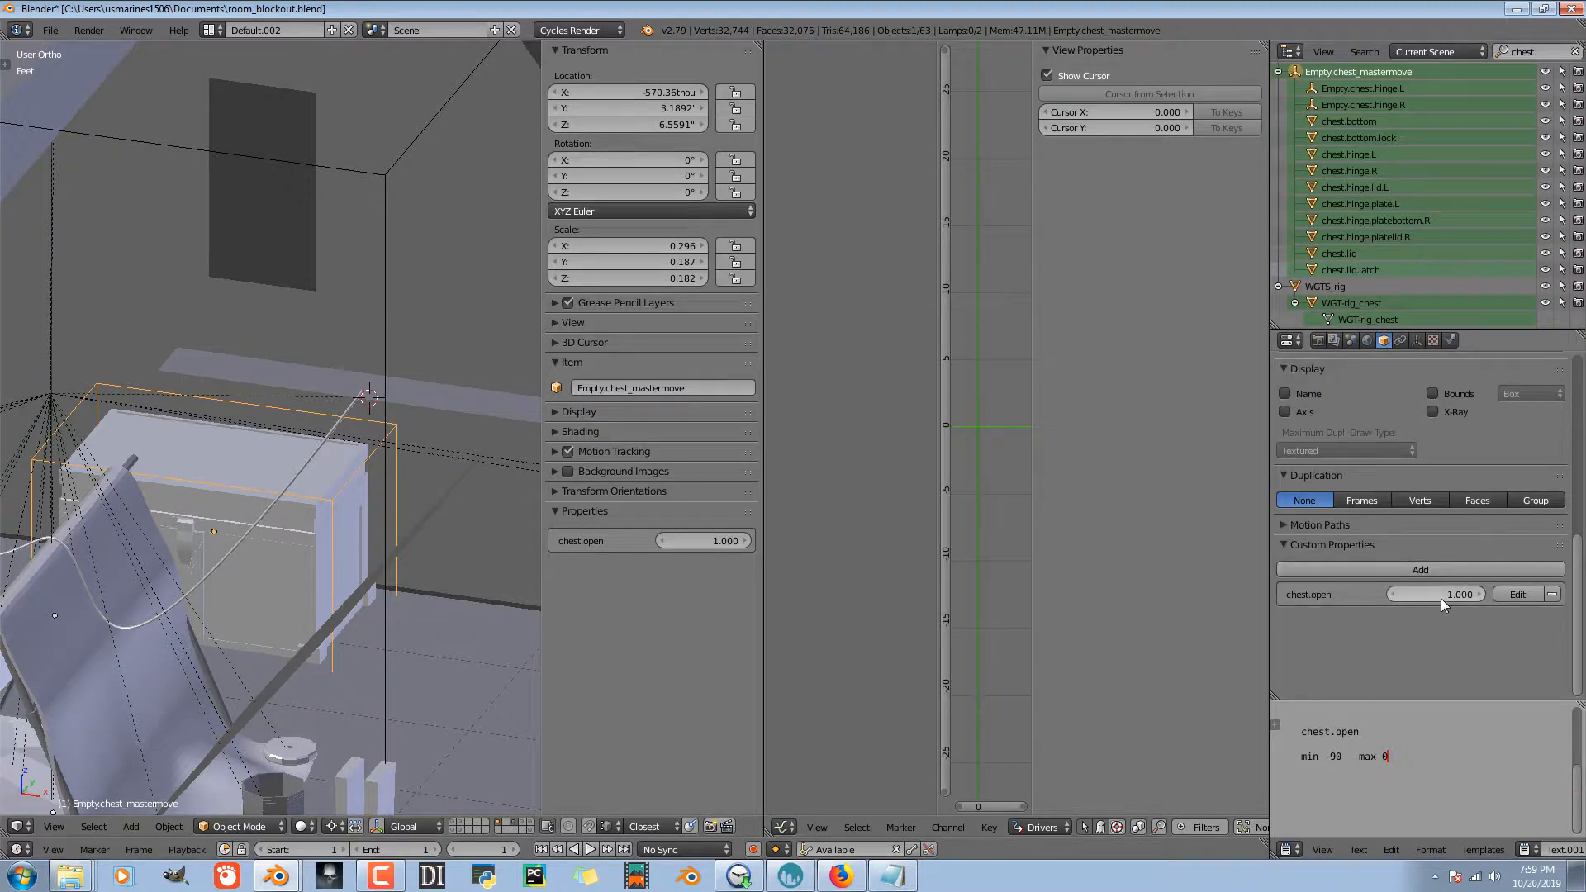
click(1509, 596)
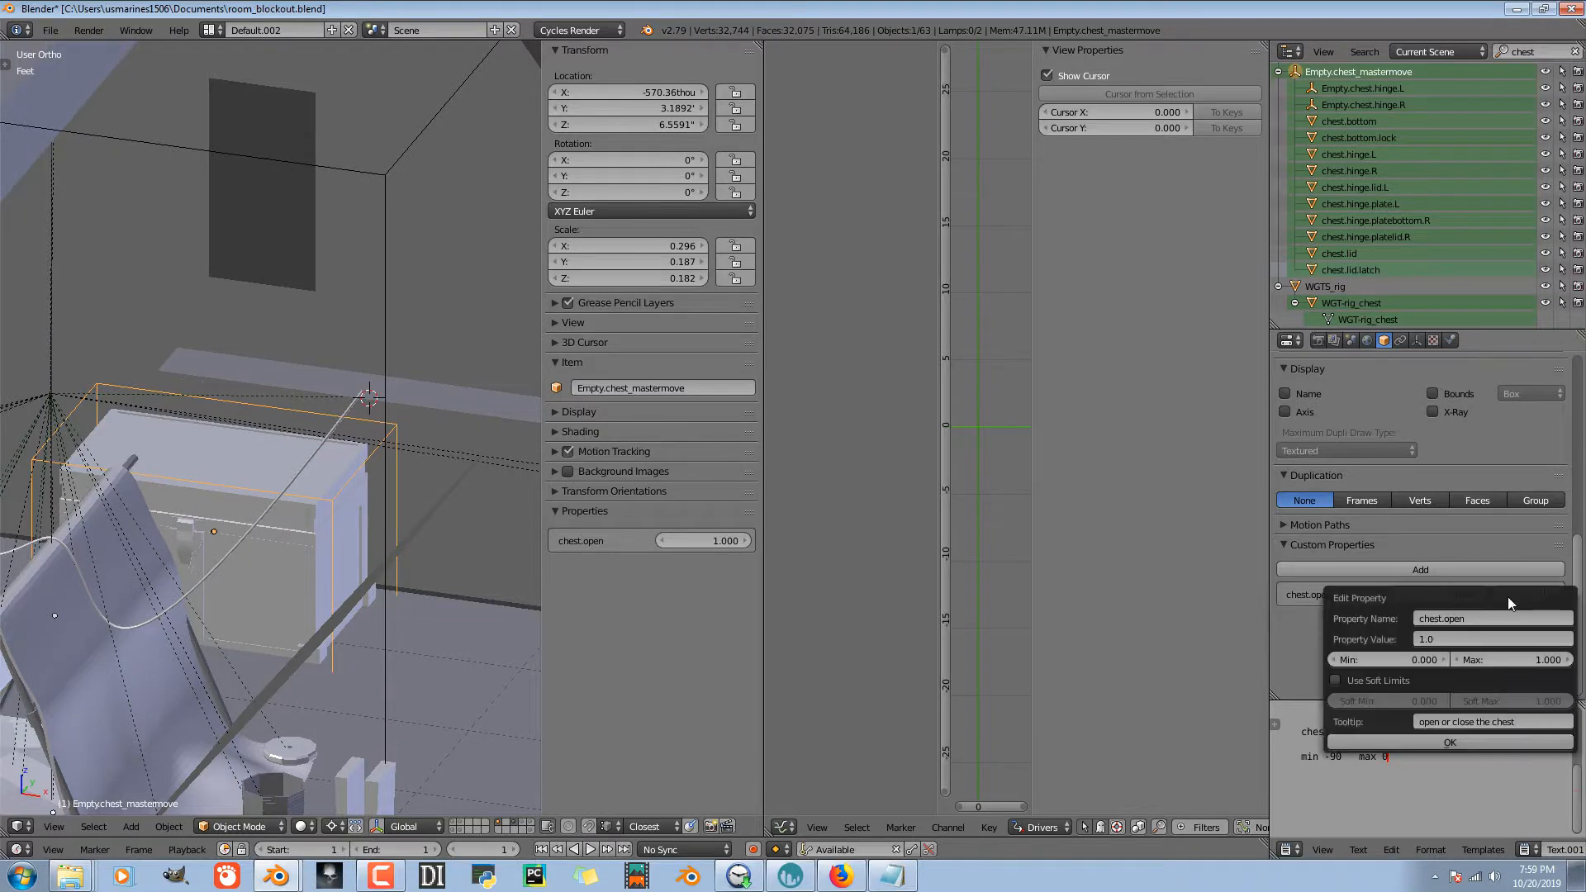
click(1447, 636)
text(0)
key(Tab)
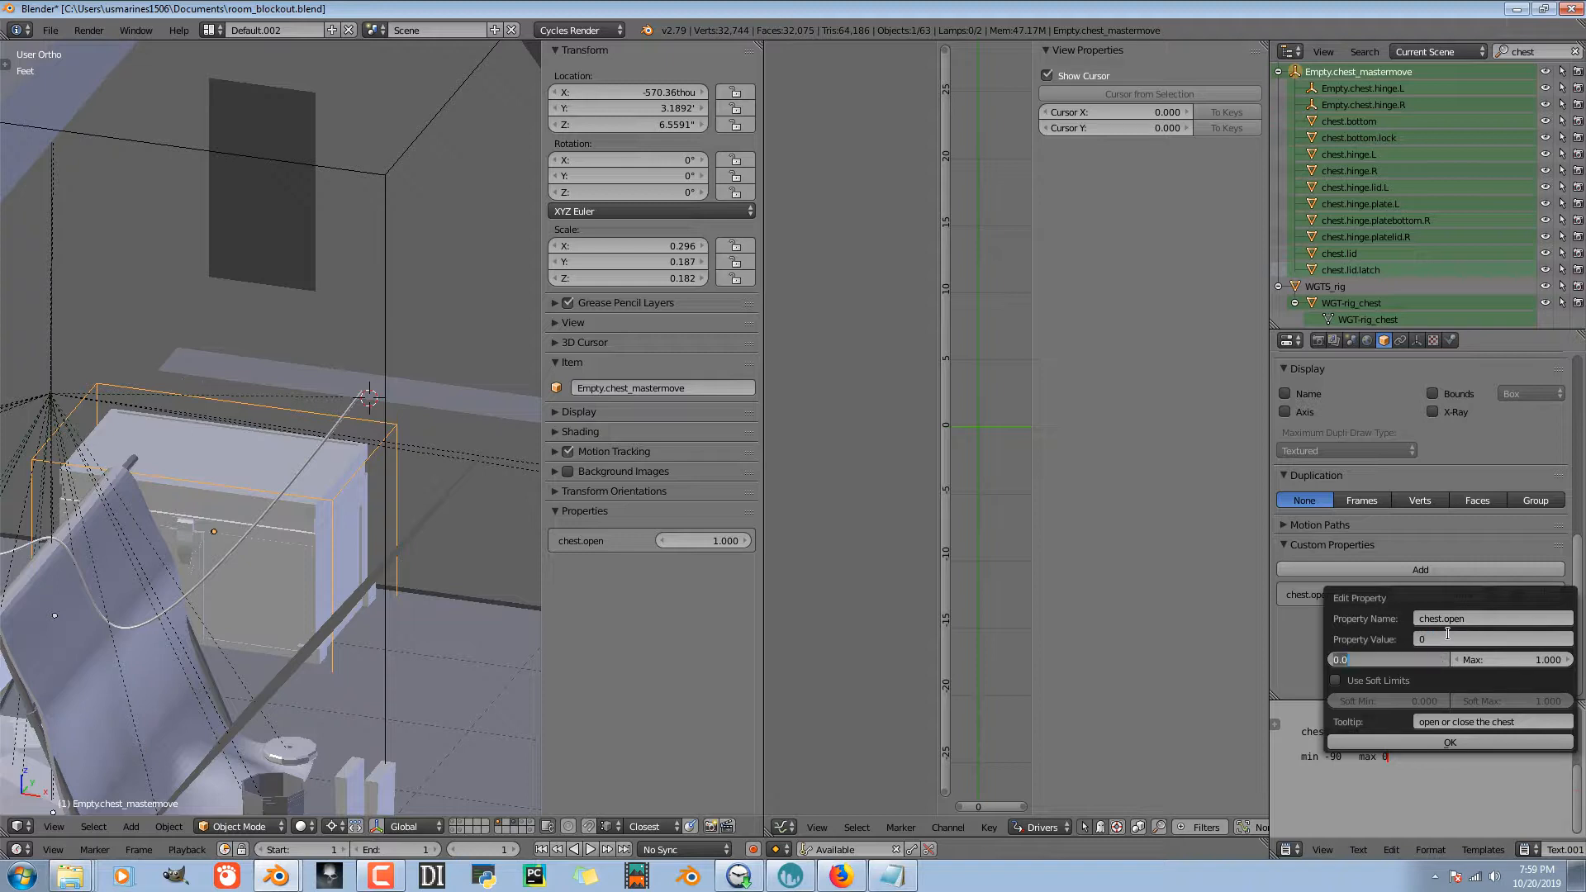
key(BackSpace)
key(Tab)
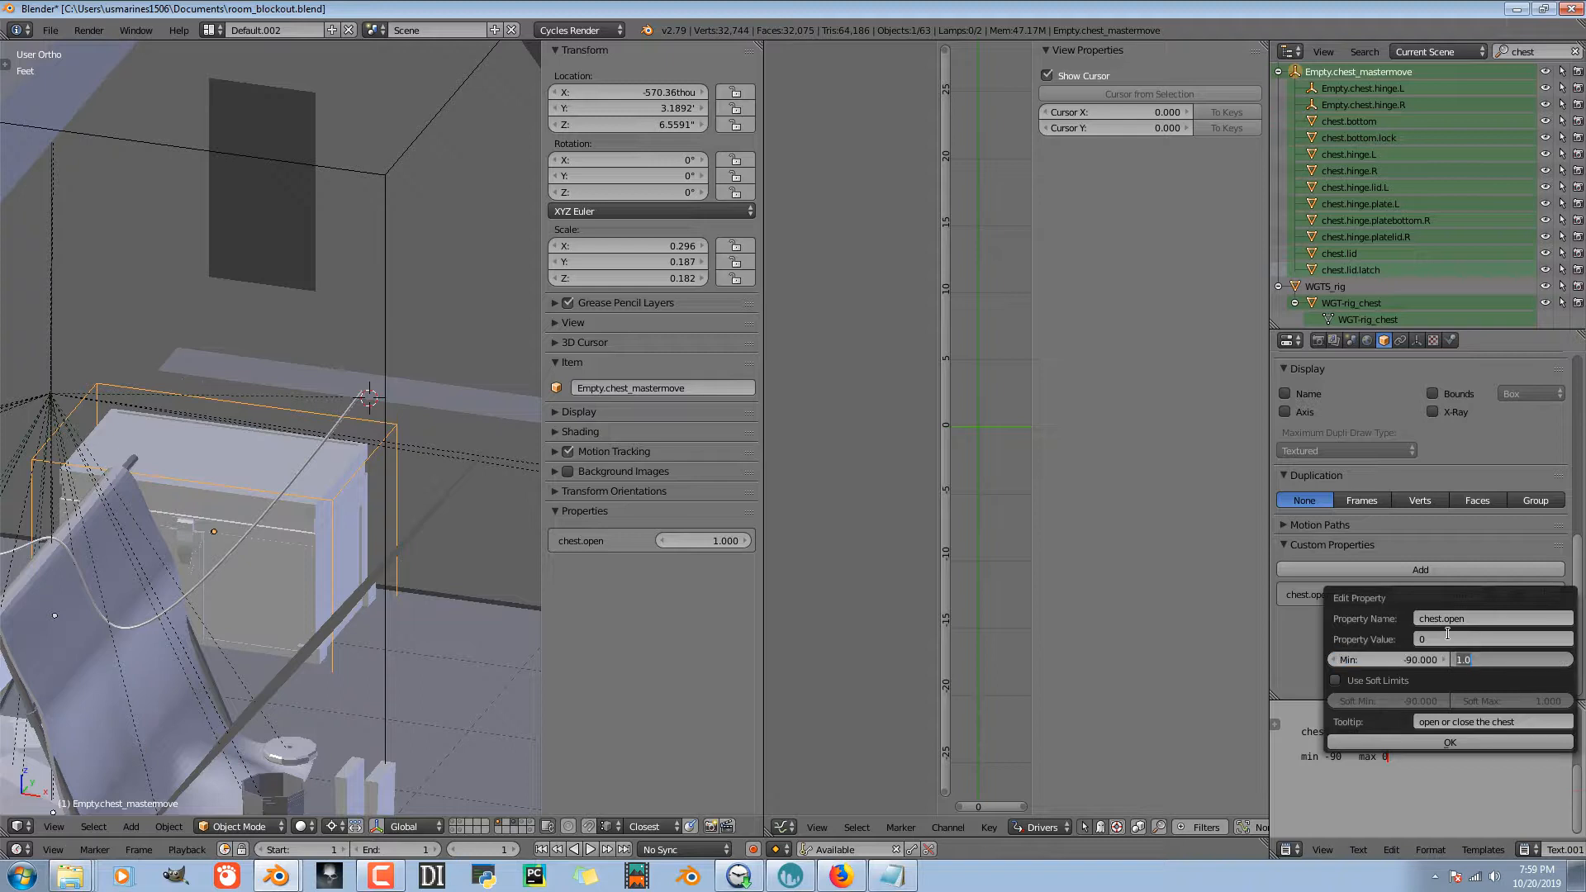
text(0)
key(Return)
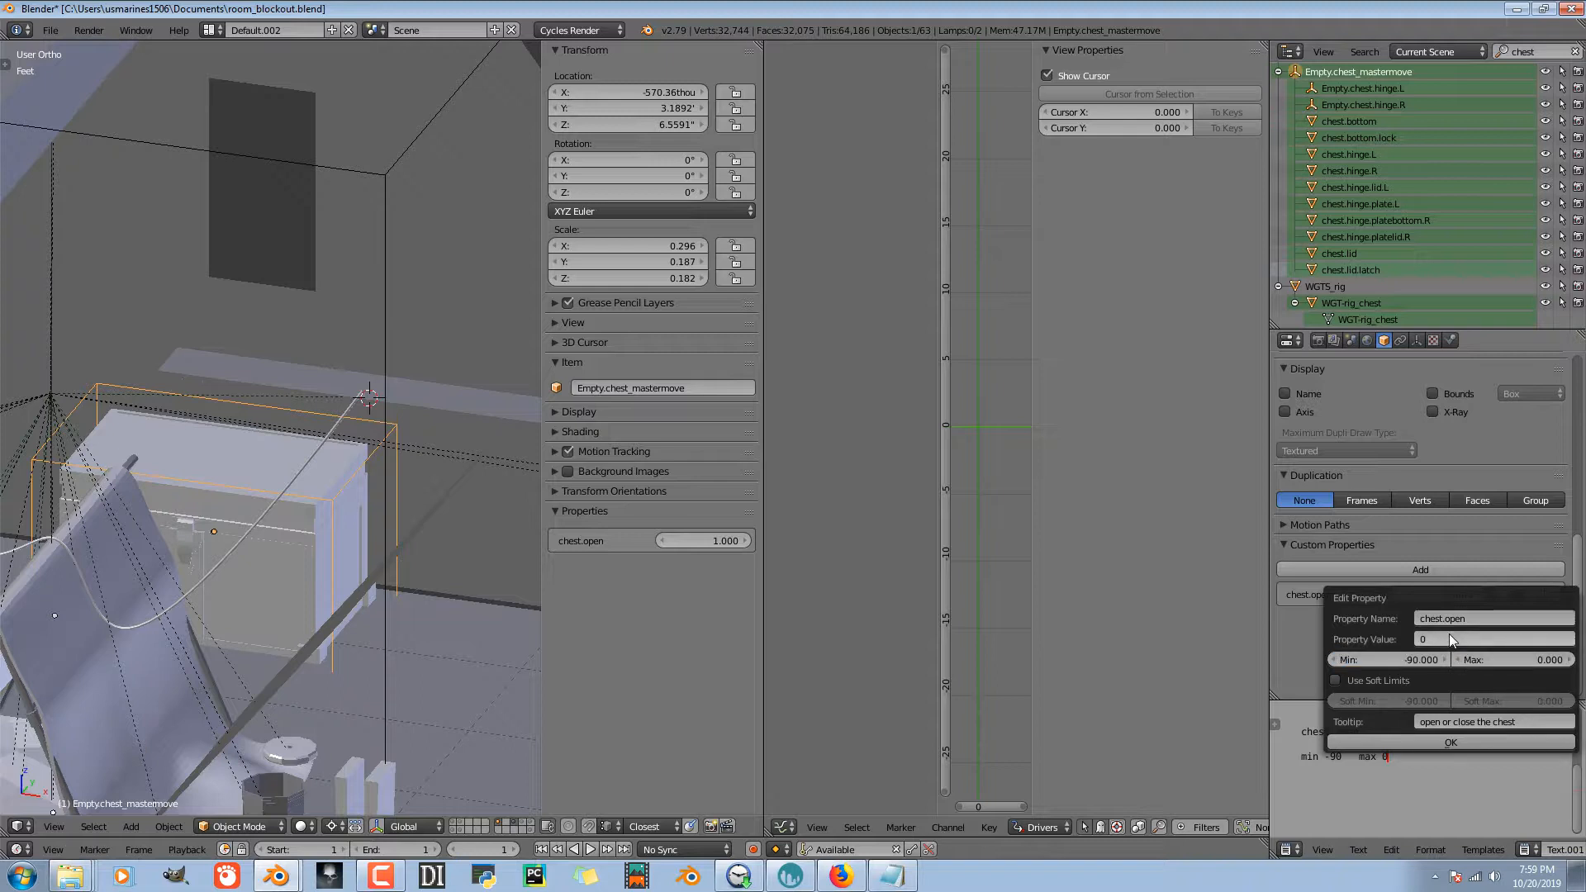
click(1444, 741)
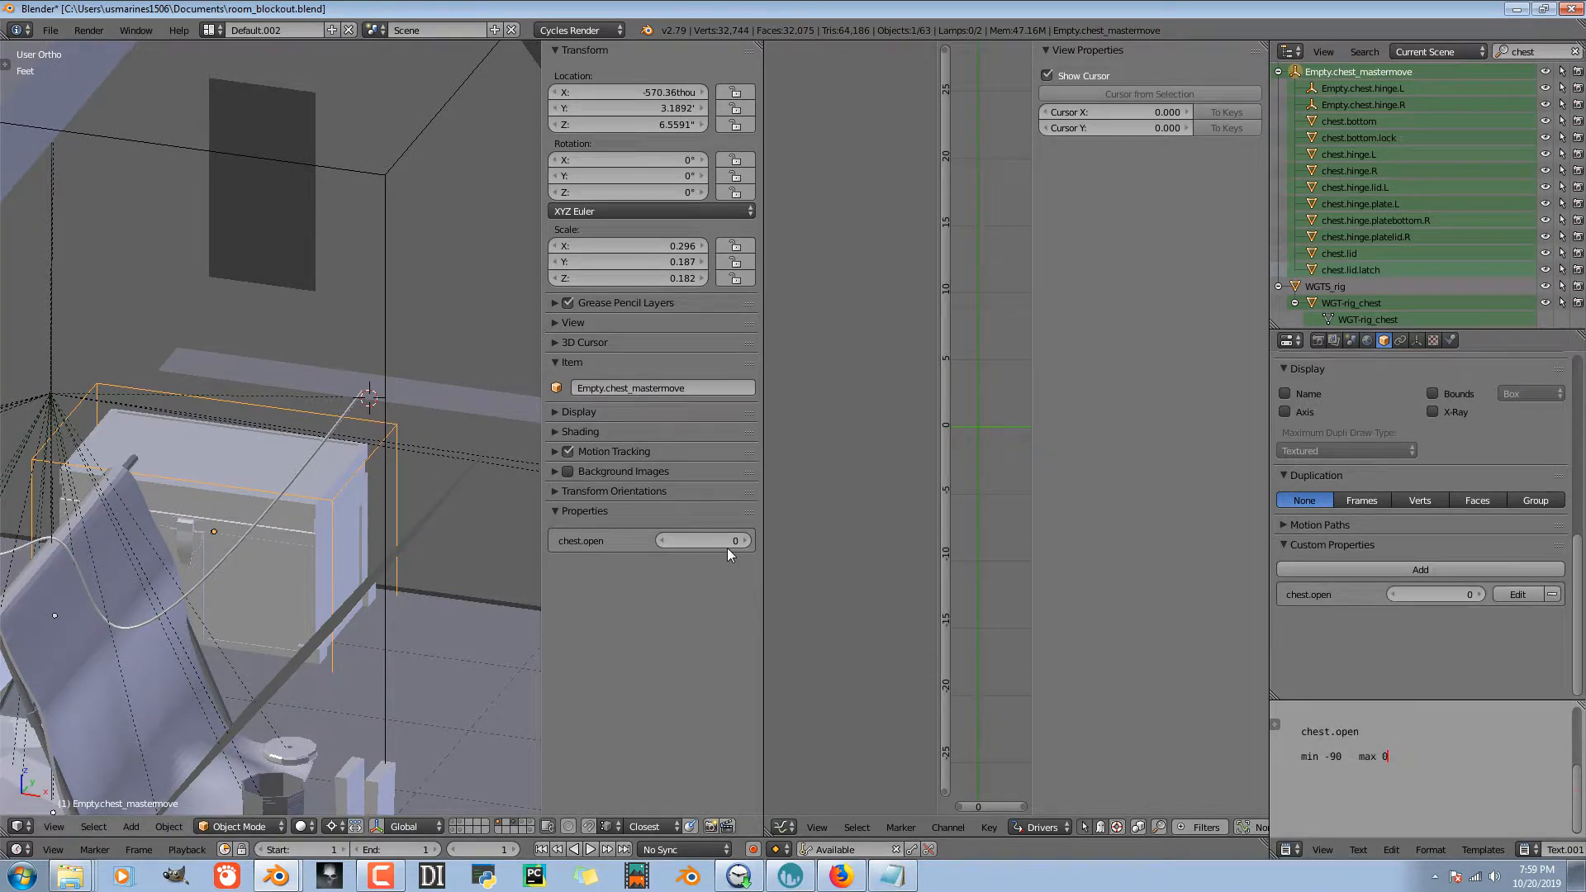
- Try varying the chest.open value on Empty.chest_mastermove and return it to 0
mouse_move(726, 547)
mouse_down()
mouse_move(660, 547)
mouse_move(726, 541)
mouse_up()
click(694, 543)
text(0)
- Add a driver to the chest lid's X rotation using Manually Create Later (Single) and open its X Euler Rotation driver settings
right_click(289, 518)
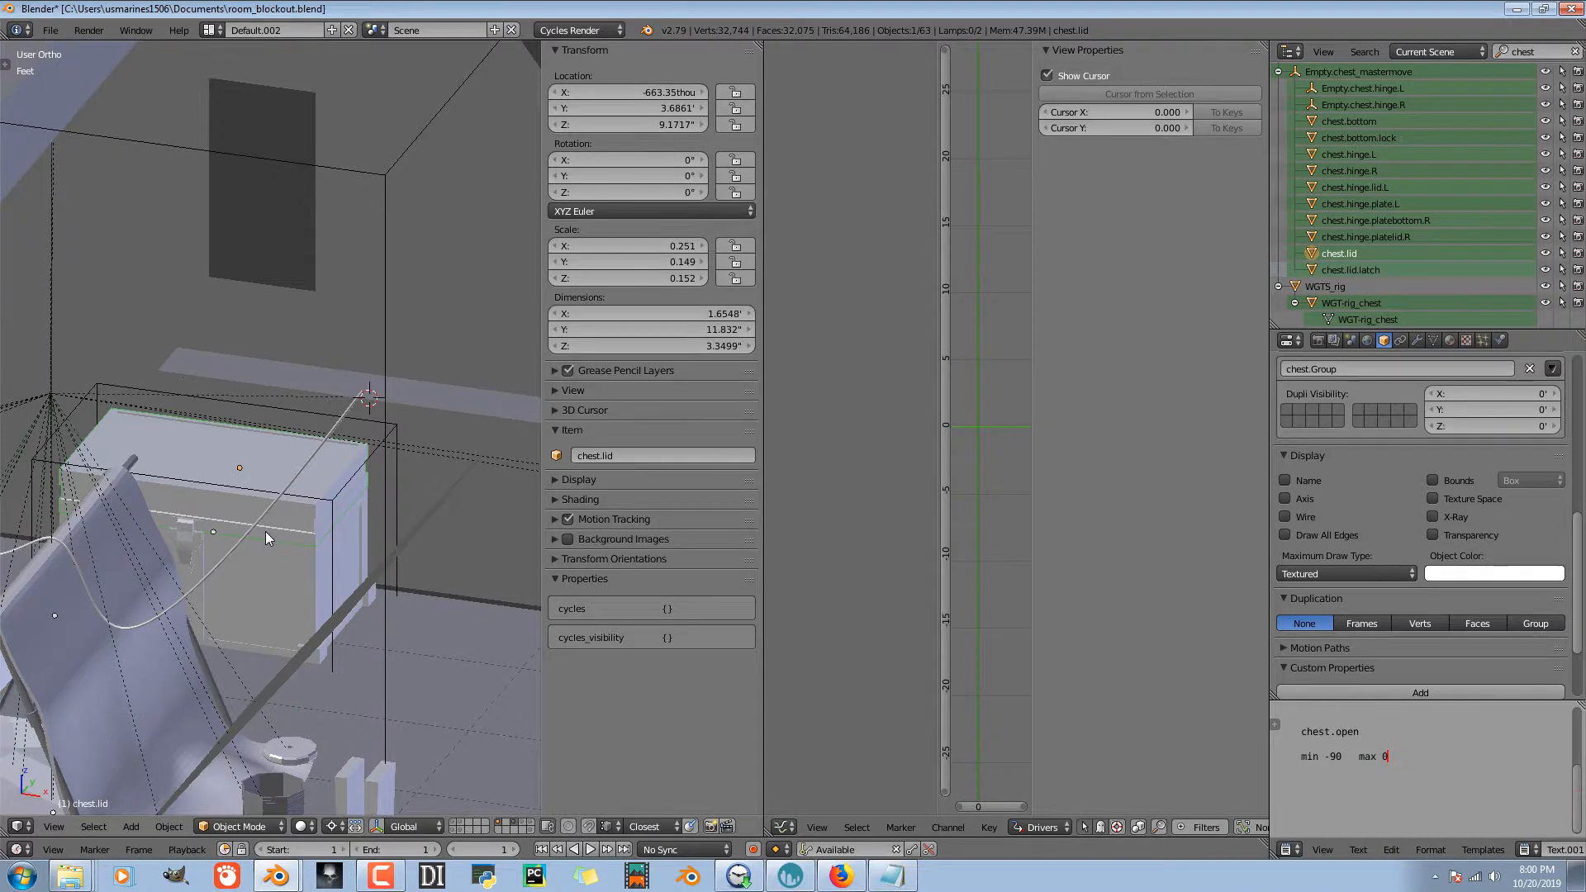
scroll(265, 532, down, 1)
scroll(265, 531, up, 1)
key(ctrl+space)
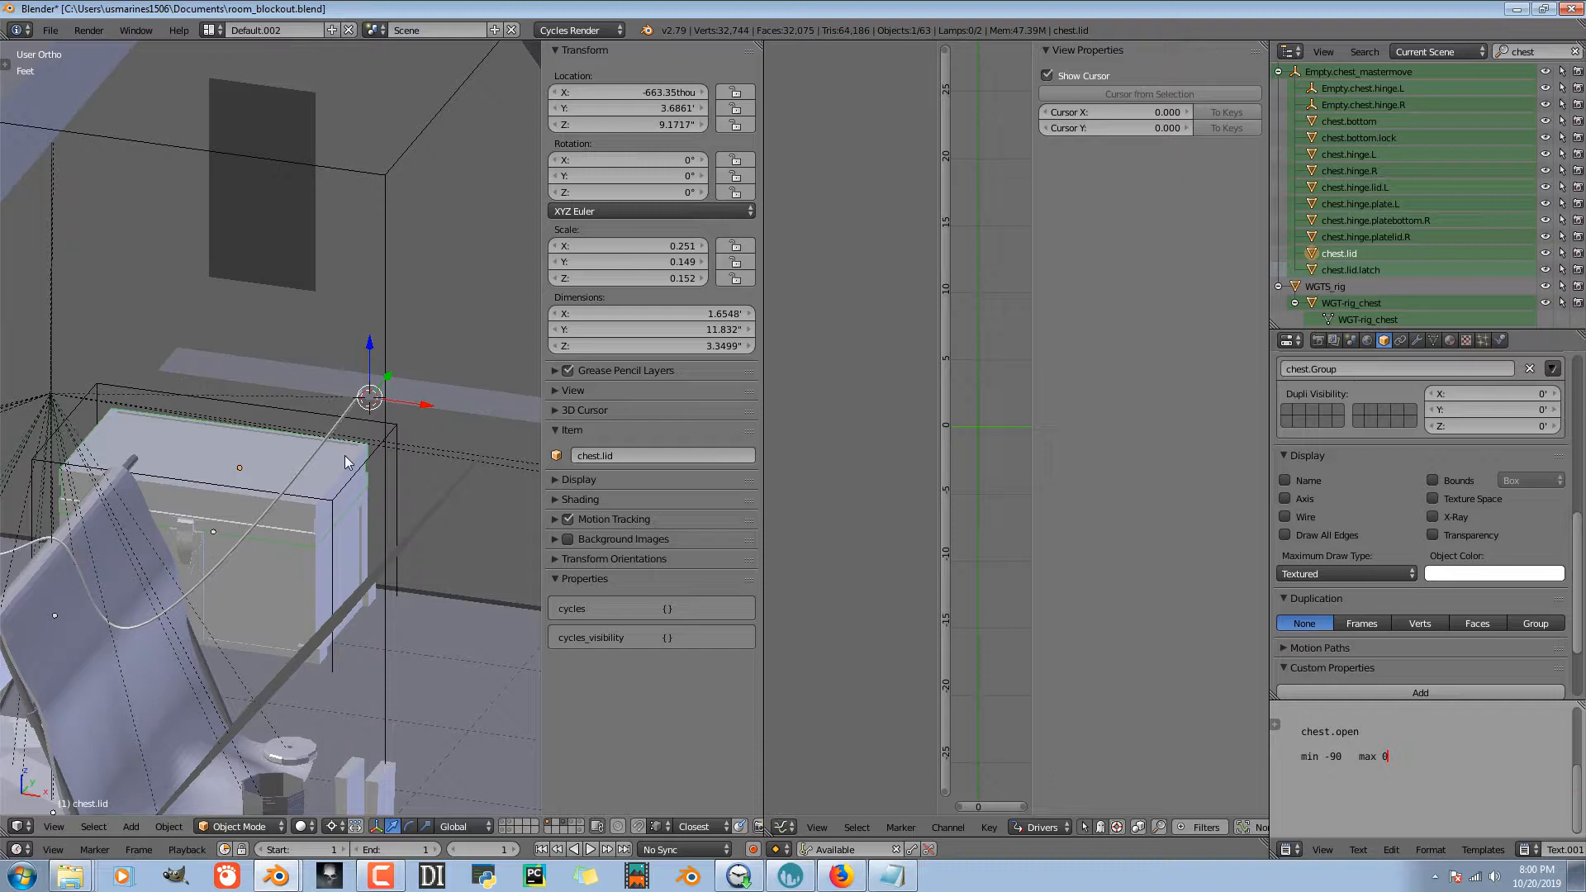
key(ctrl+space)
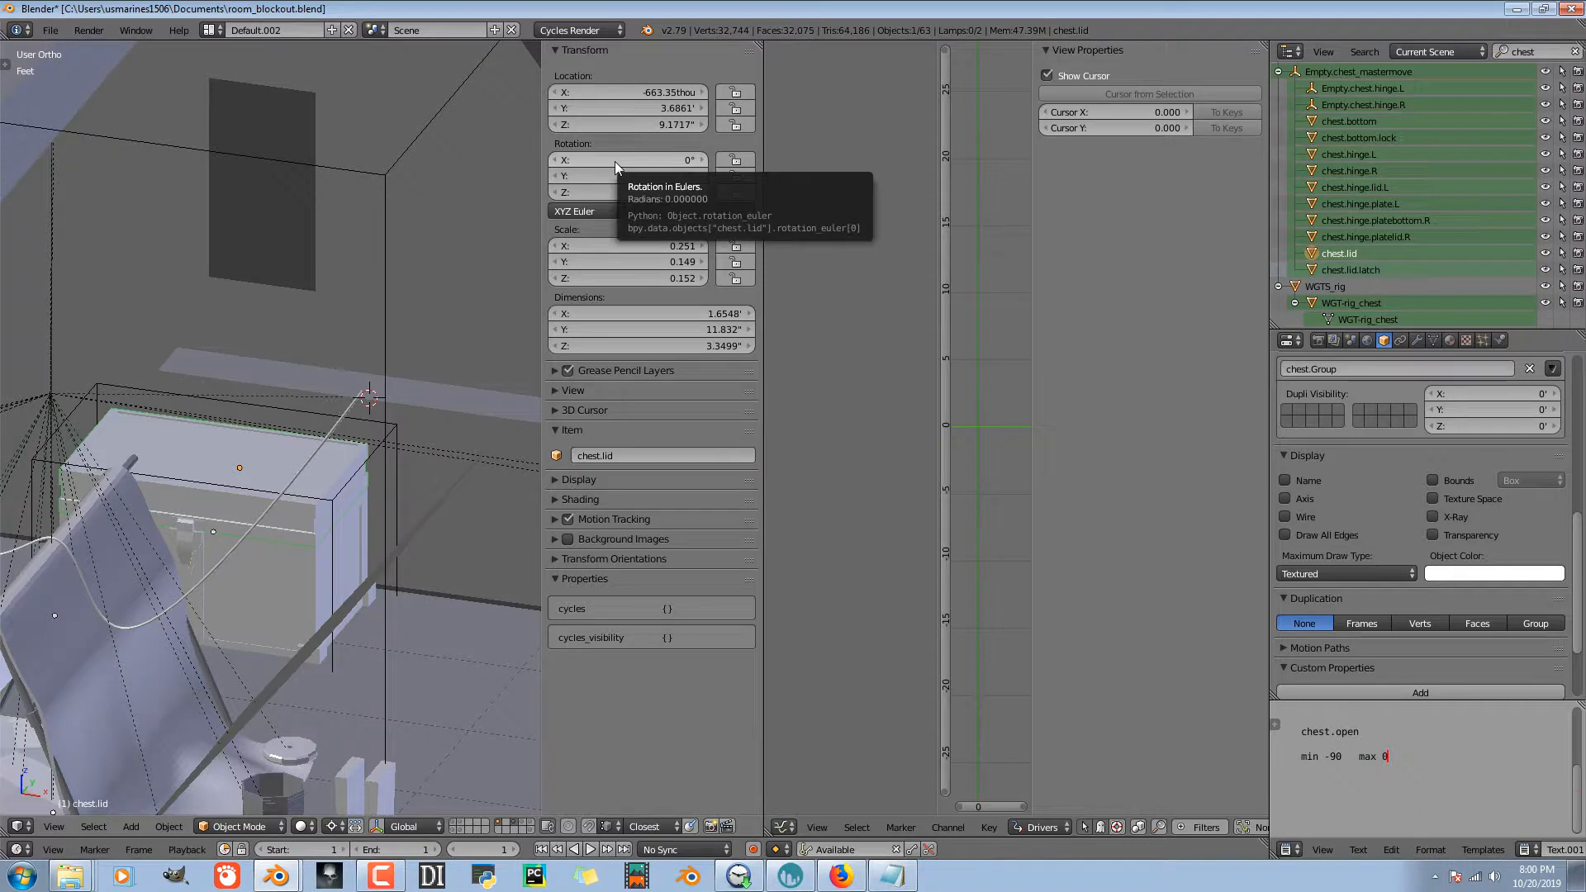
key(ctrl+d)
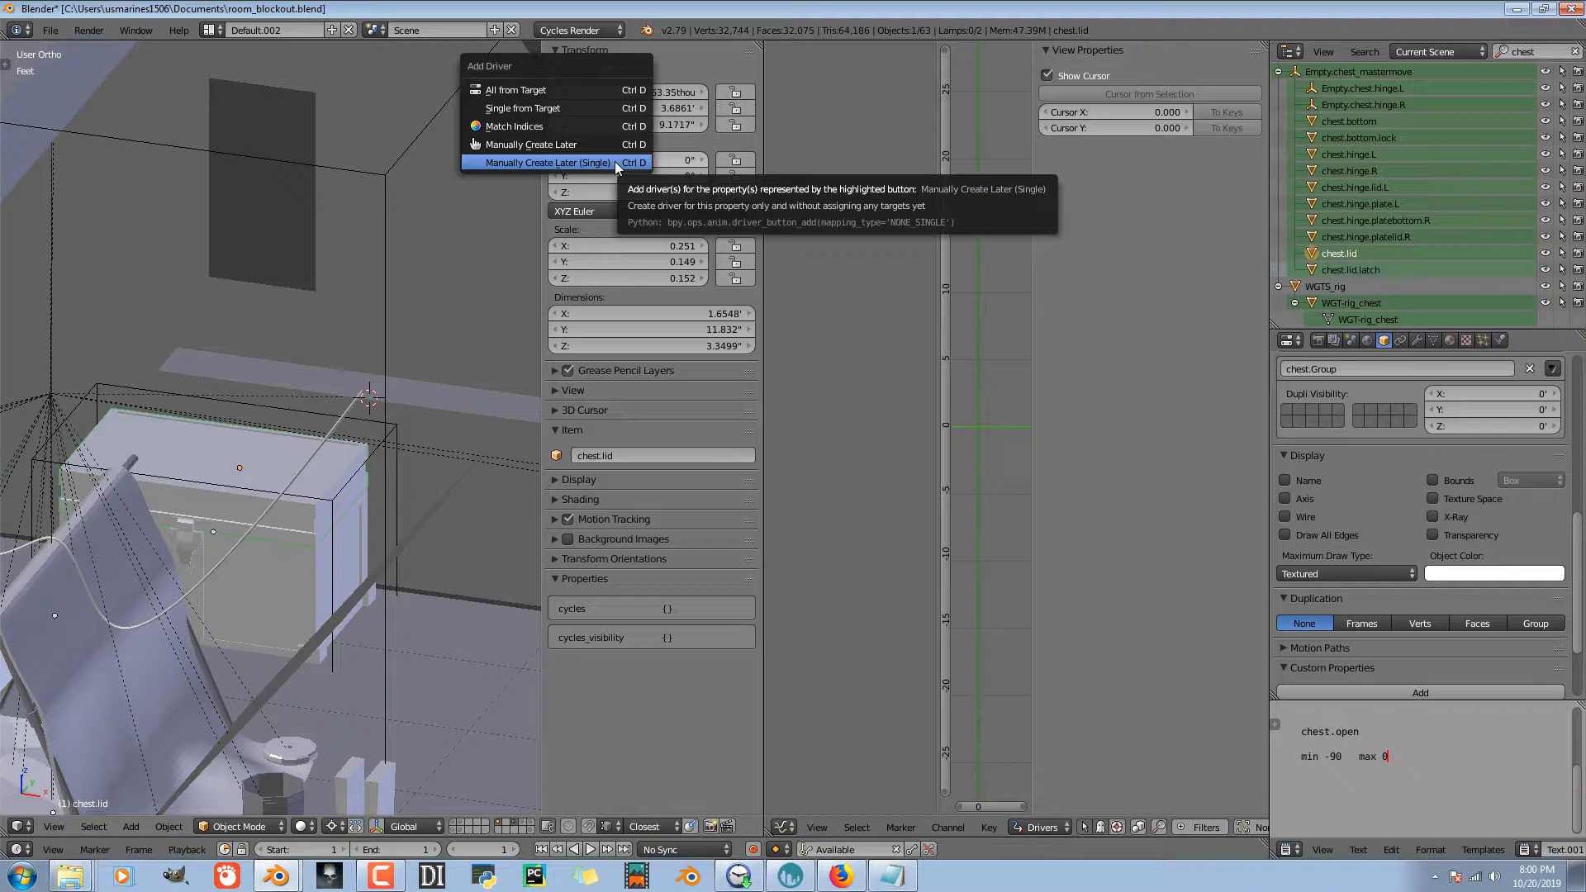
click(614, 161)
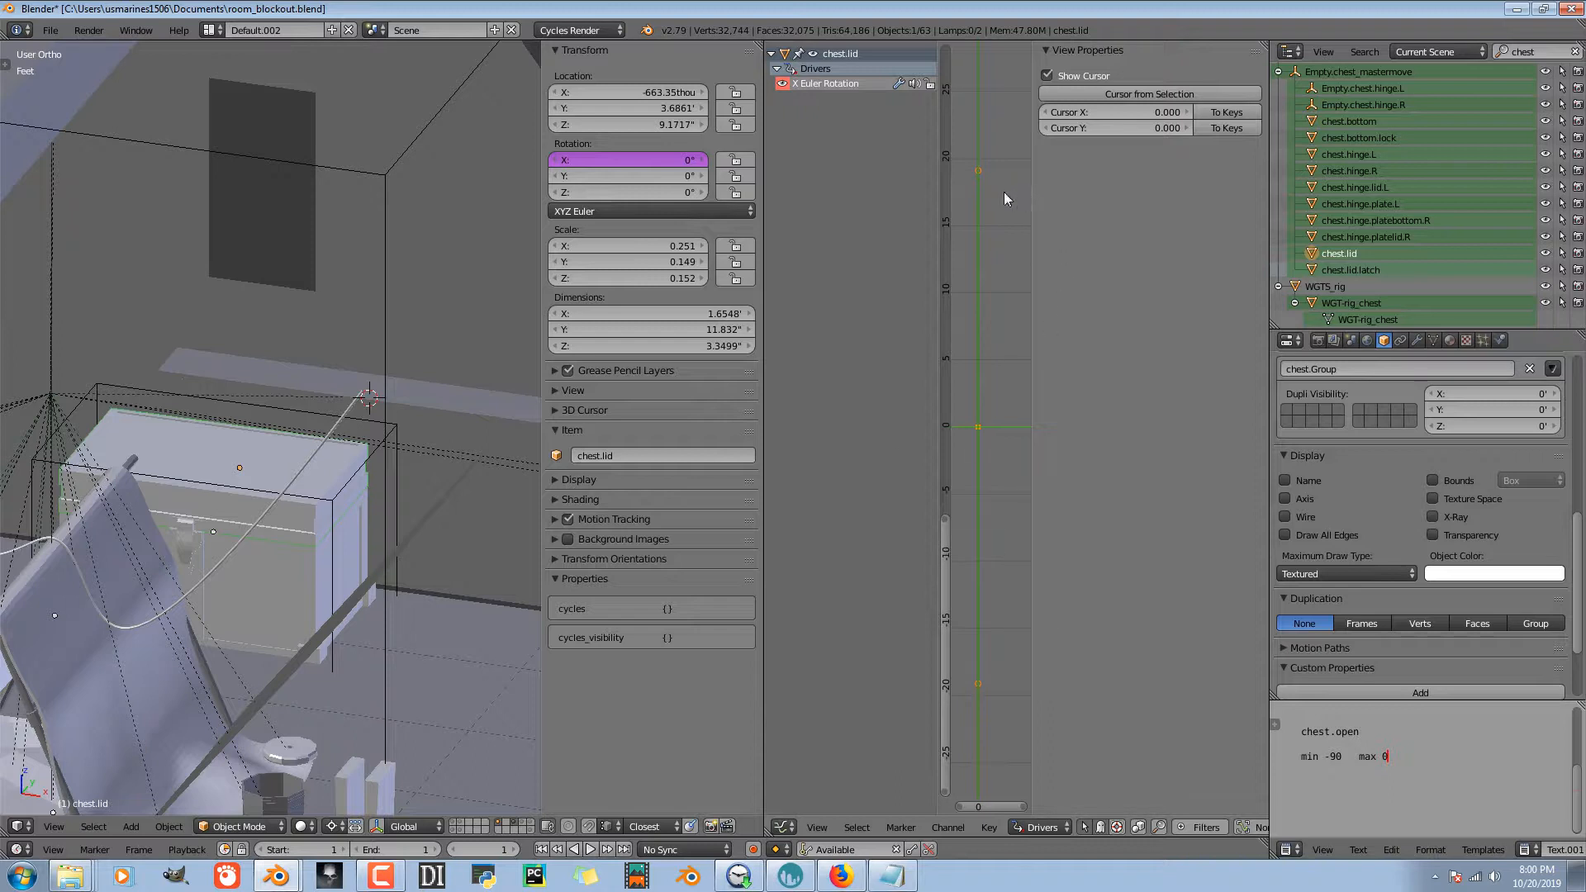
click(849, 84)
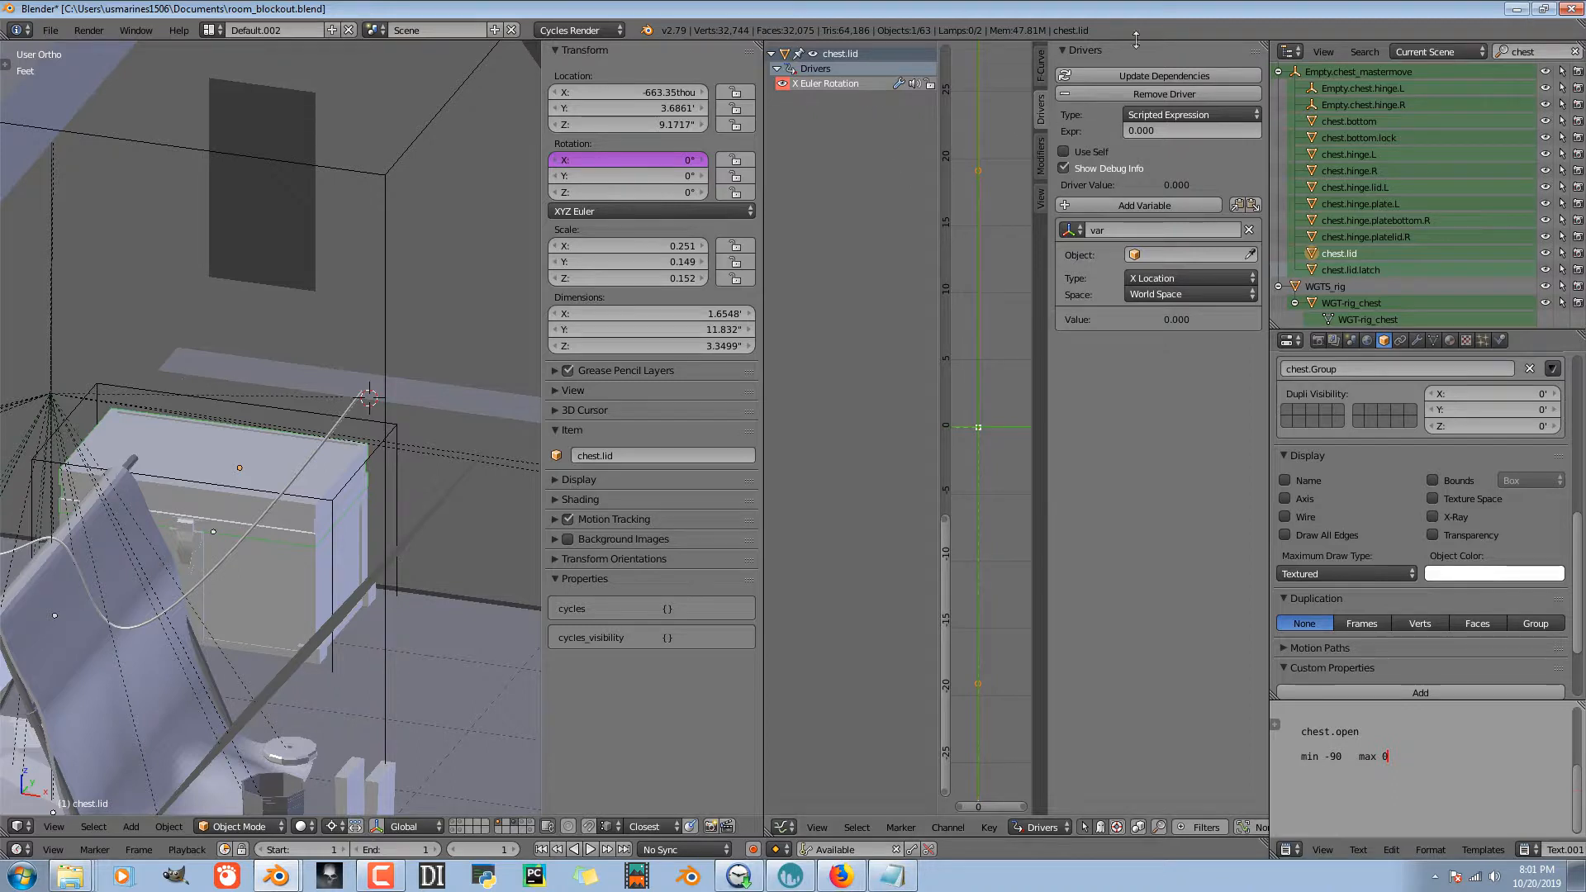
- Change the lid driver's variable to Single Property and name it "chest rot"
click(1071, 232)
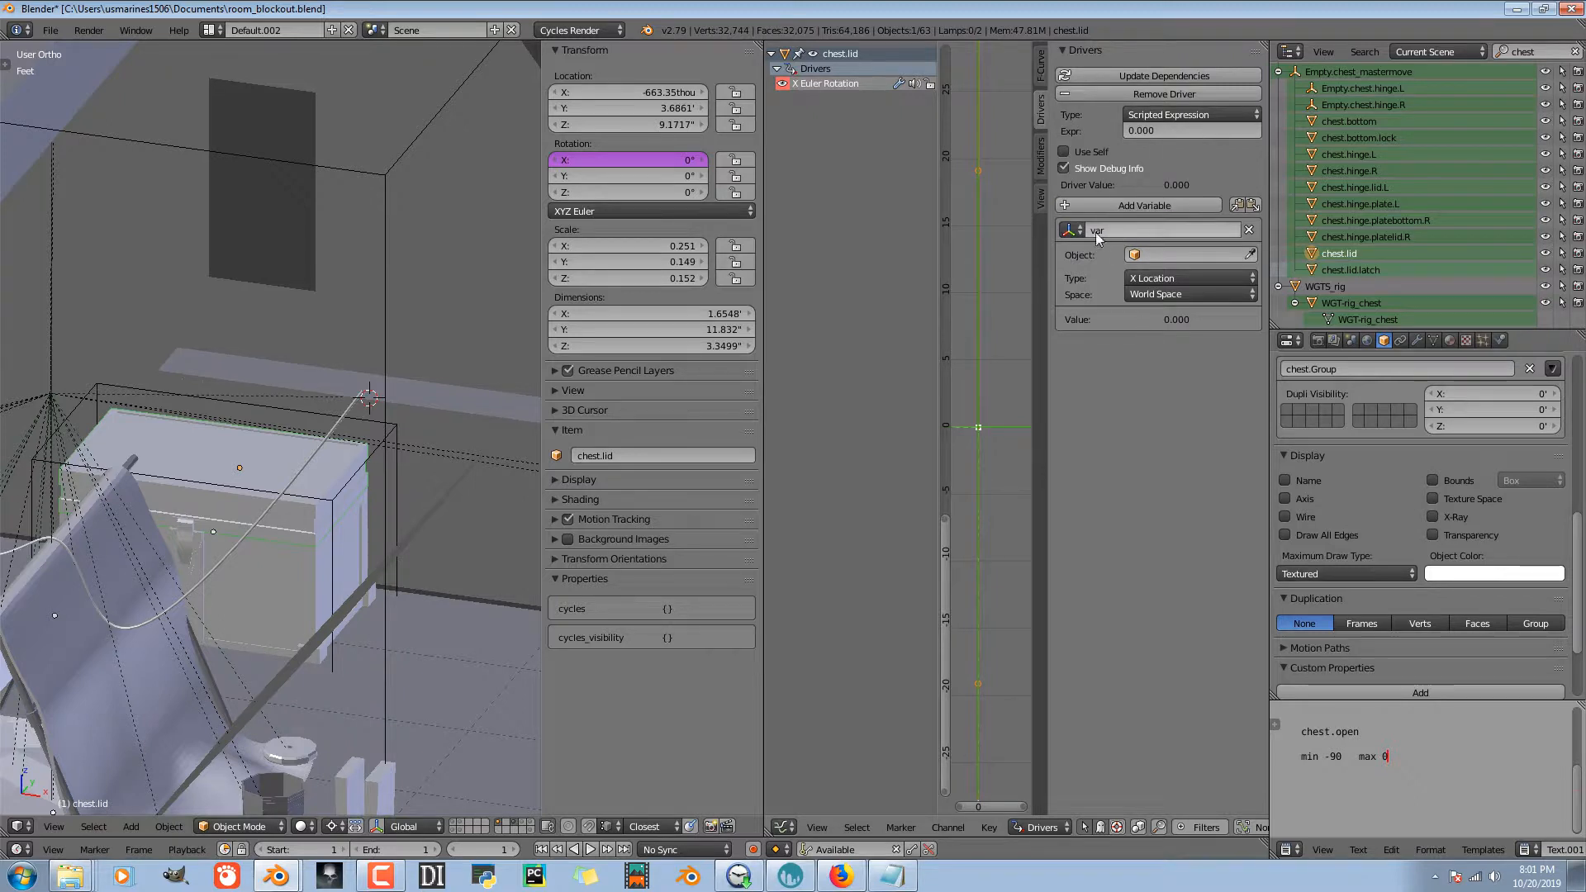
click(1074, 231)
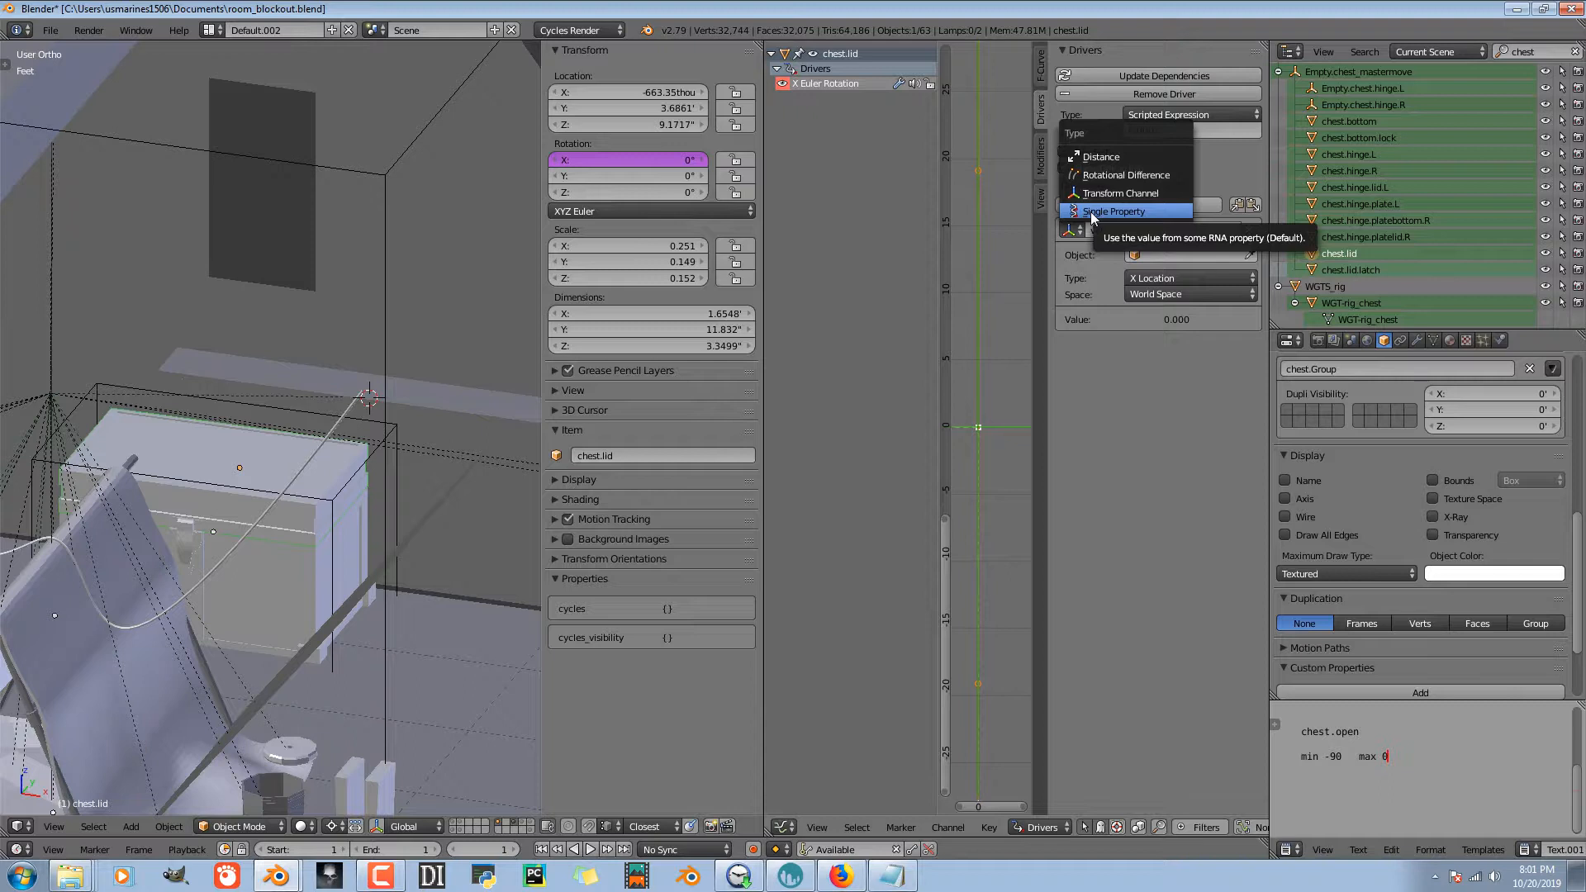
click(1090, 211)
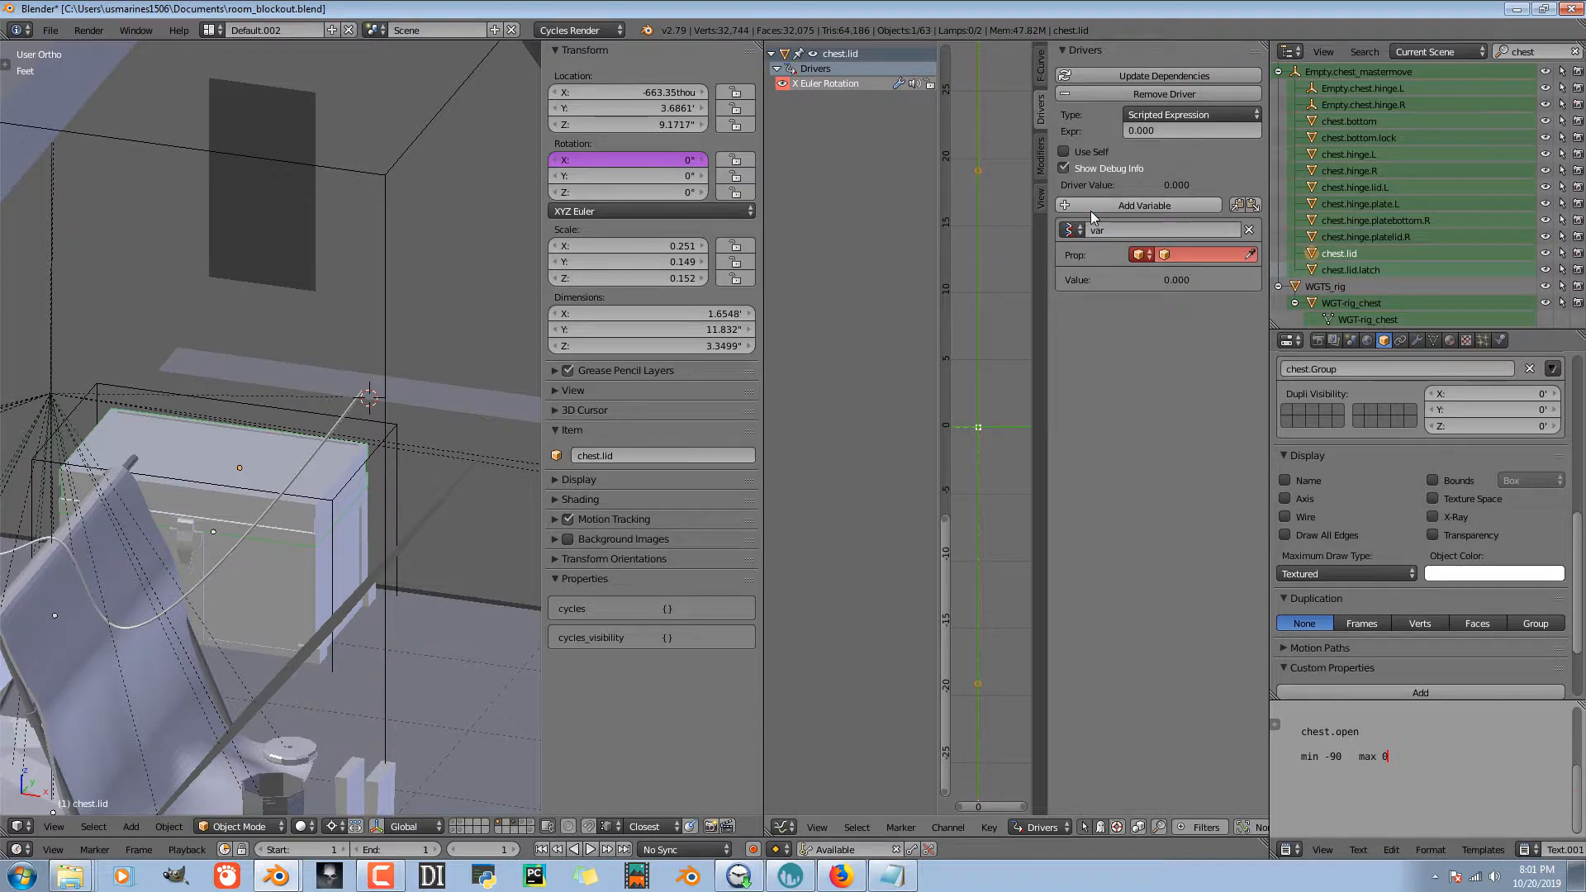
right_click(403, 454)
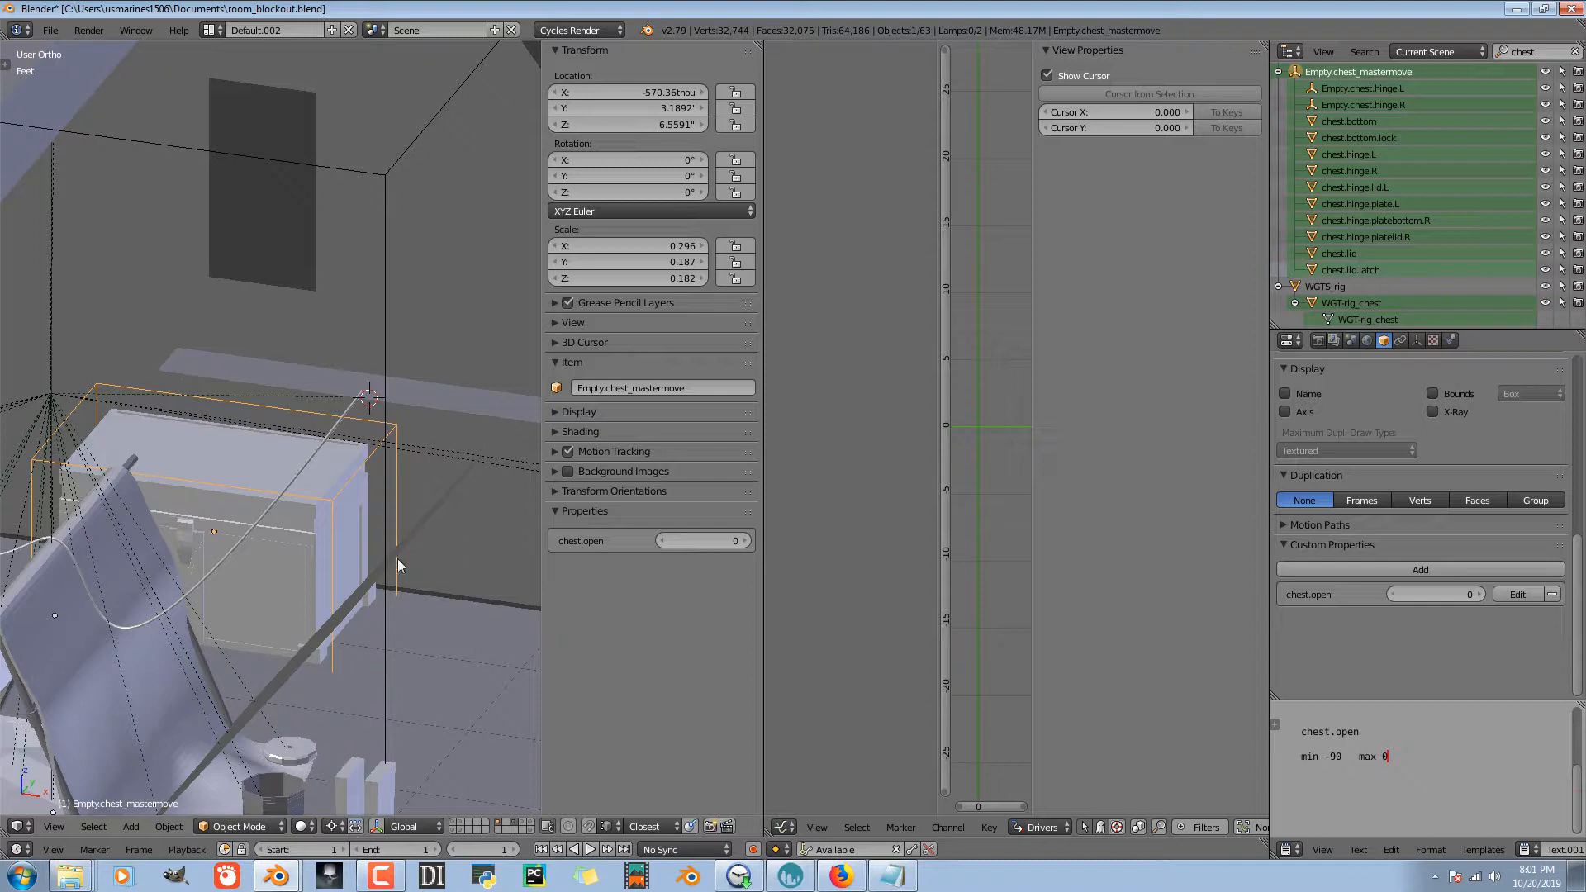
right_click(314, 517)
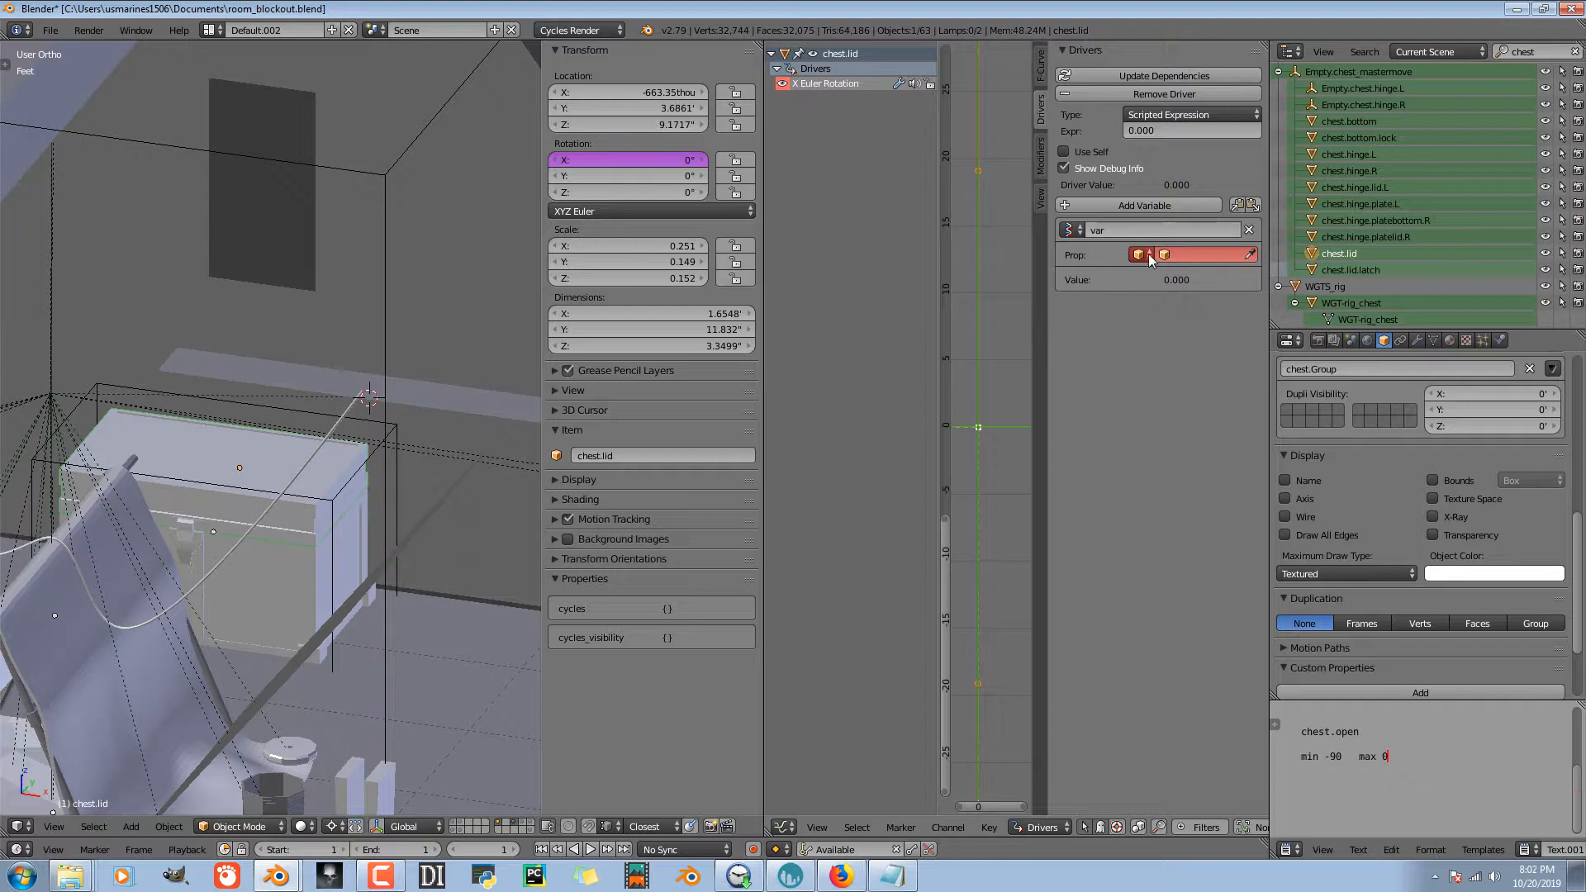
click(1137, 235)
text(chest rot)
key(Return)
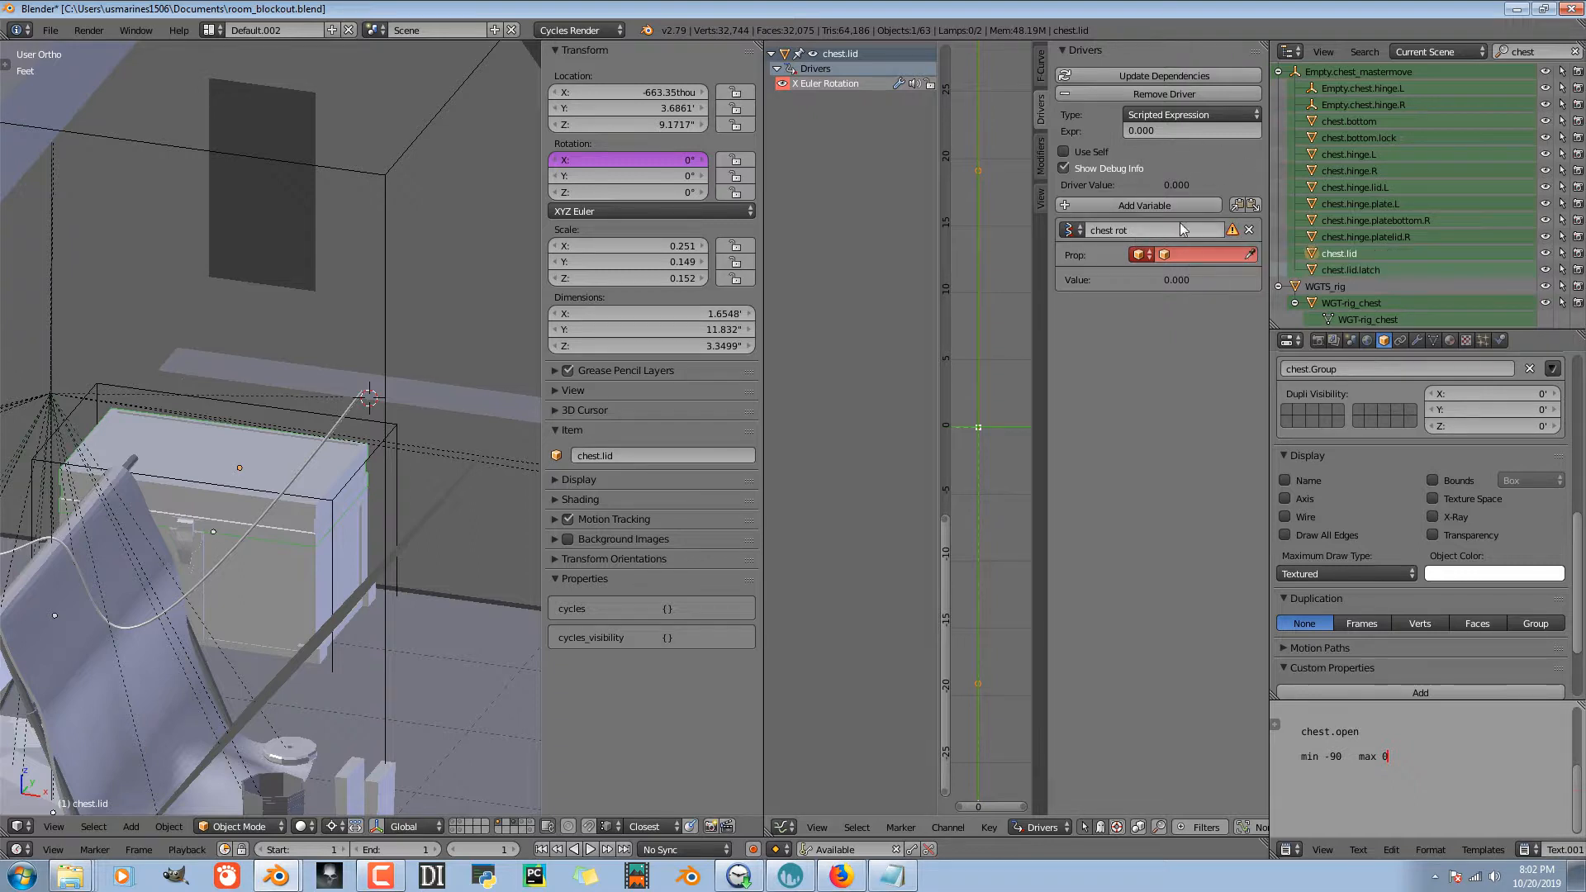
- Target the driver variable at Empty.chest_mastermove with the path ["chest.open"]
click(1250, 256)
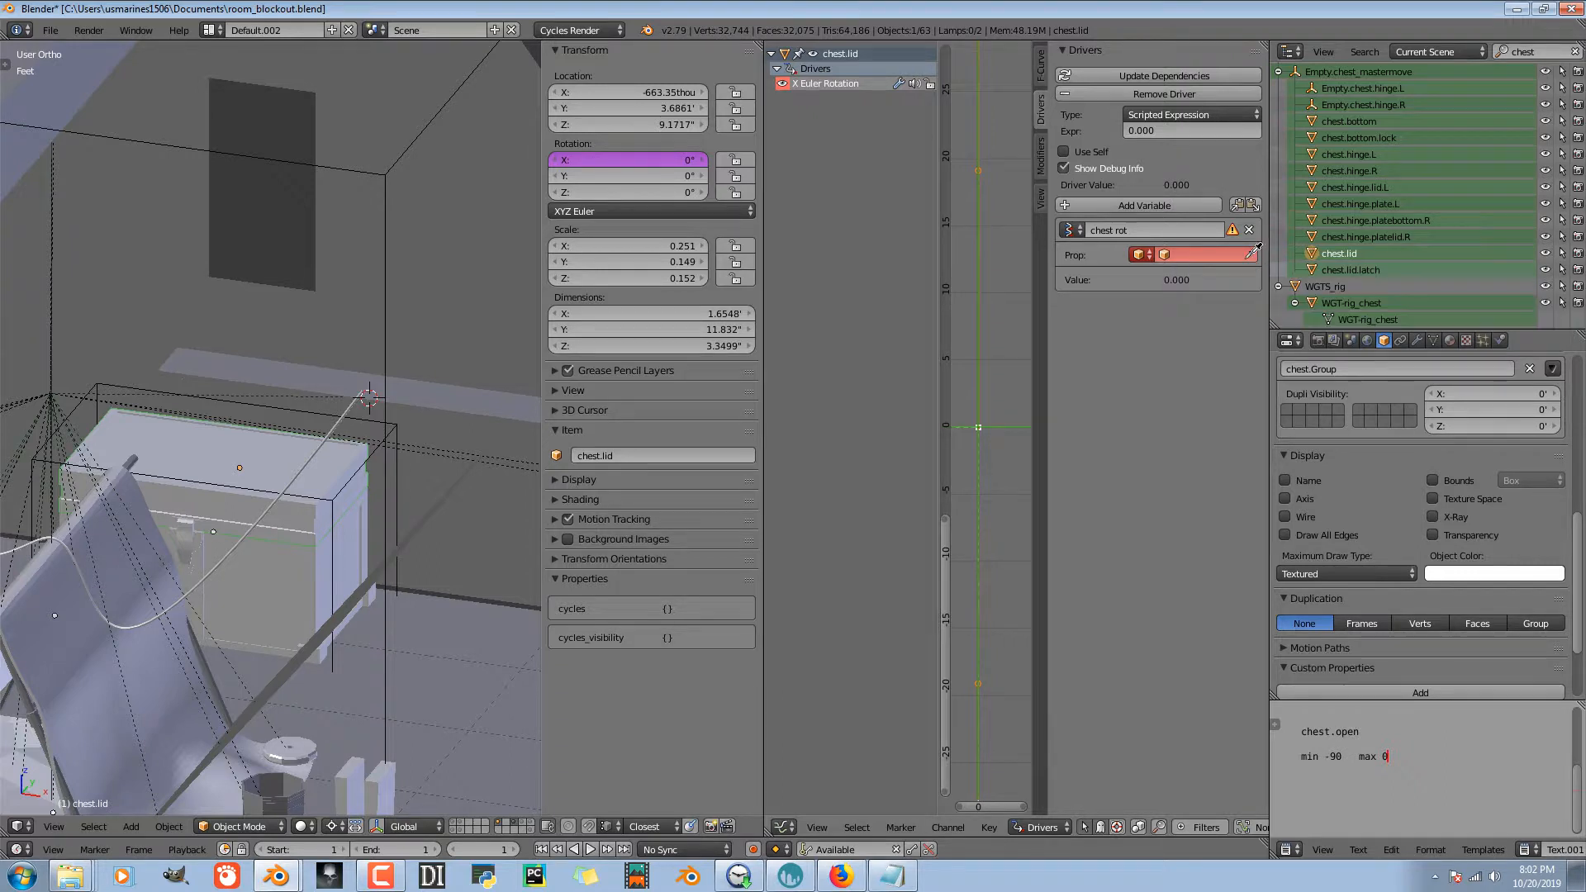
click(402, 452)
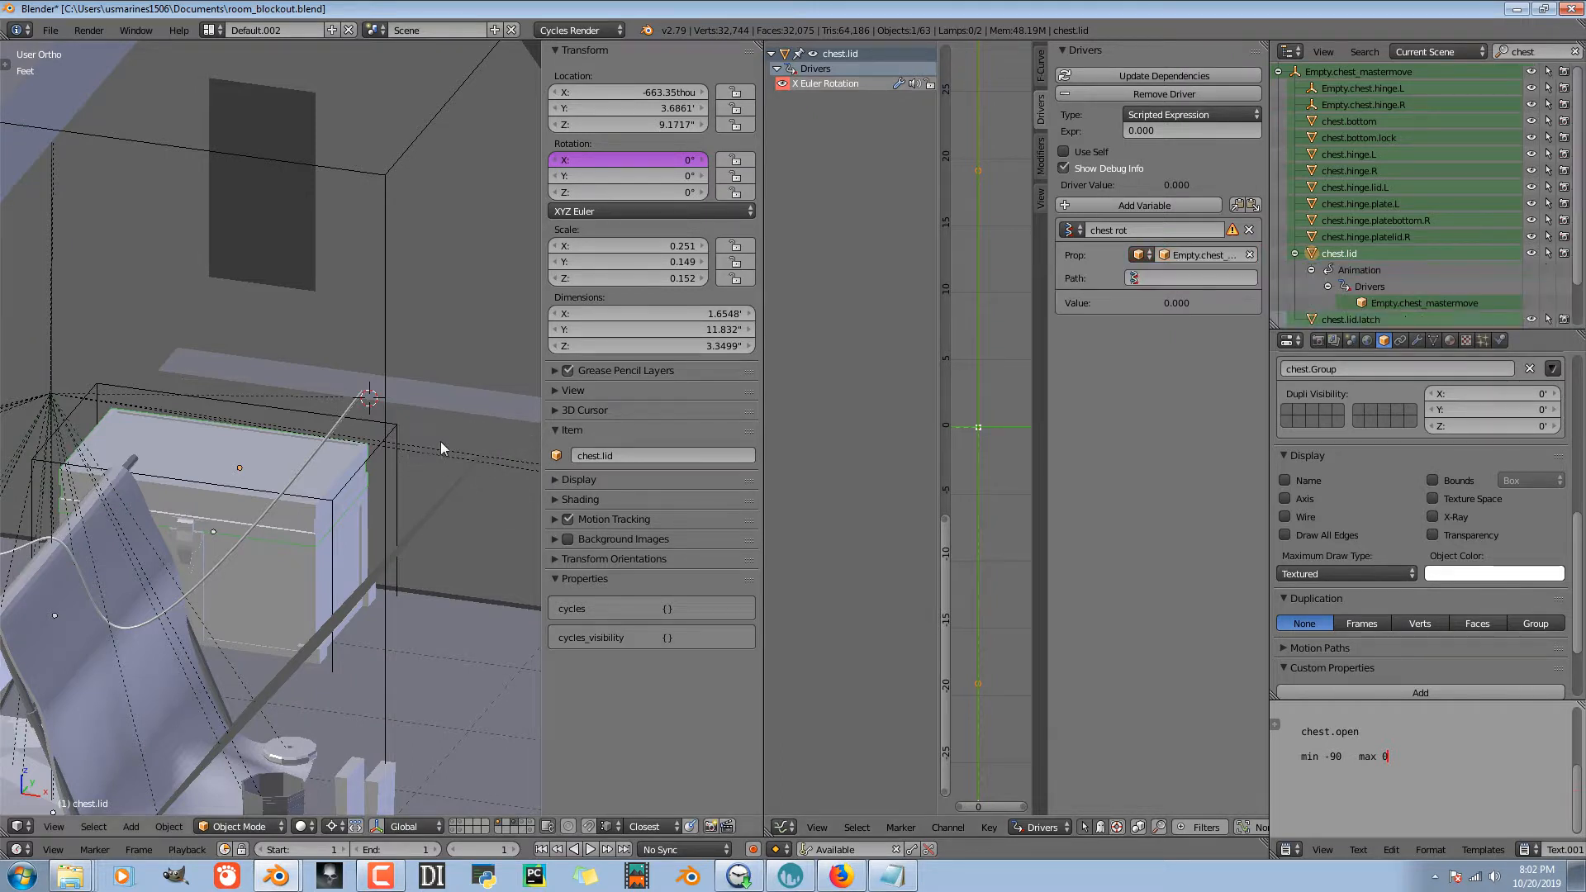
click(1190, 279)
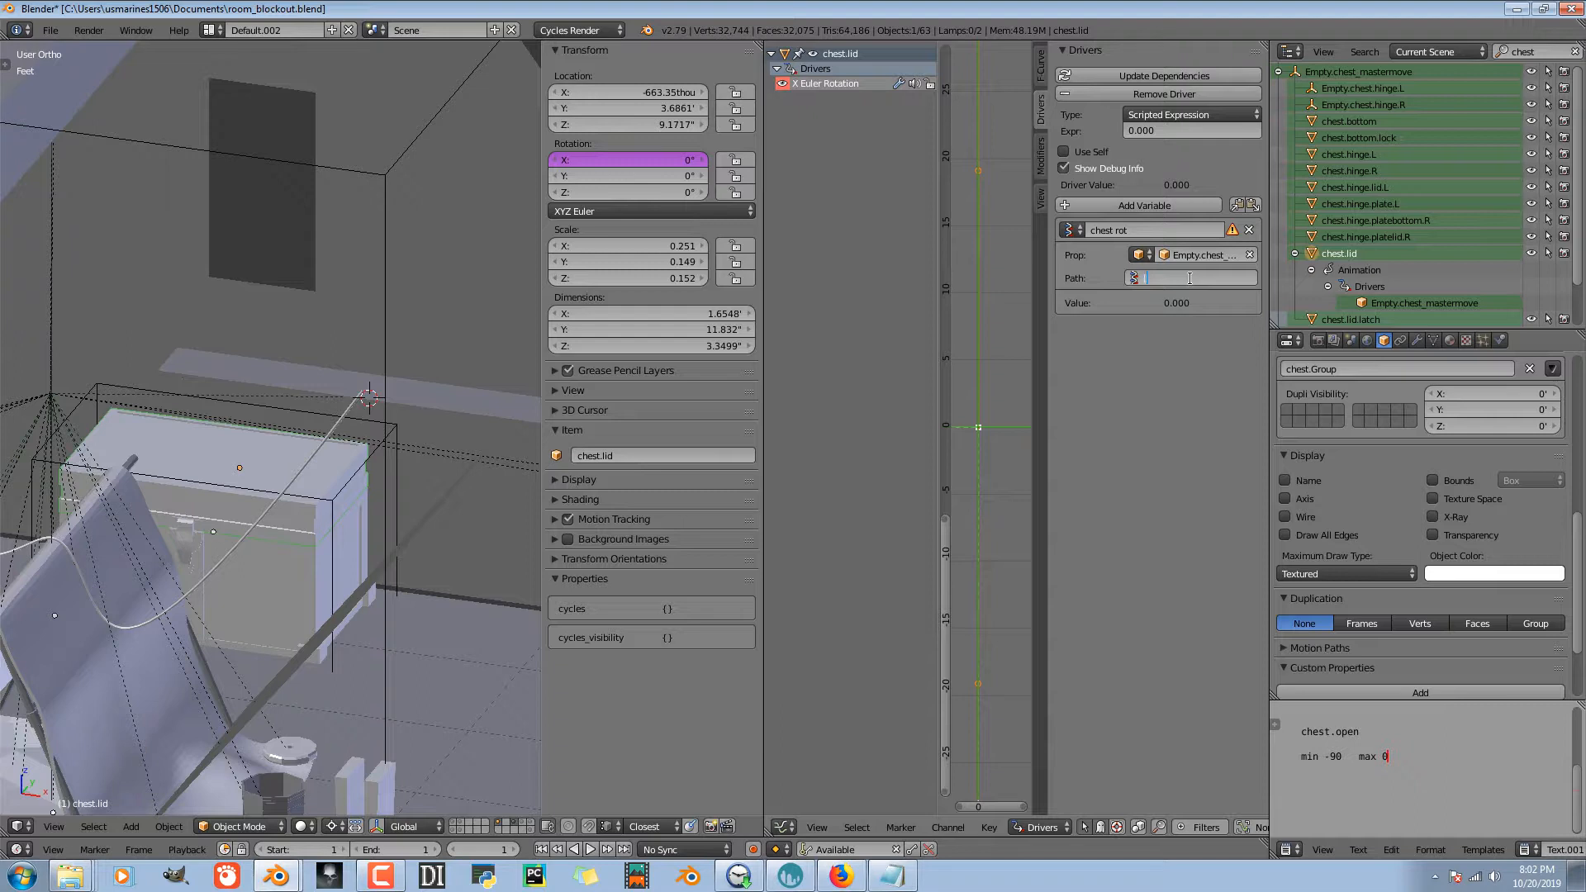
text([)
text("")
key(Left)
text(.open)
key(Return)
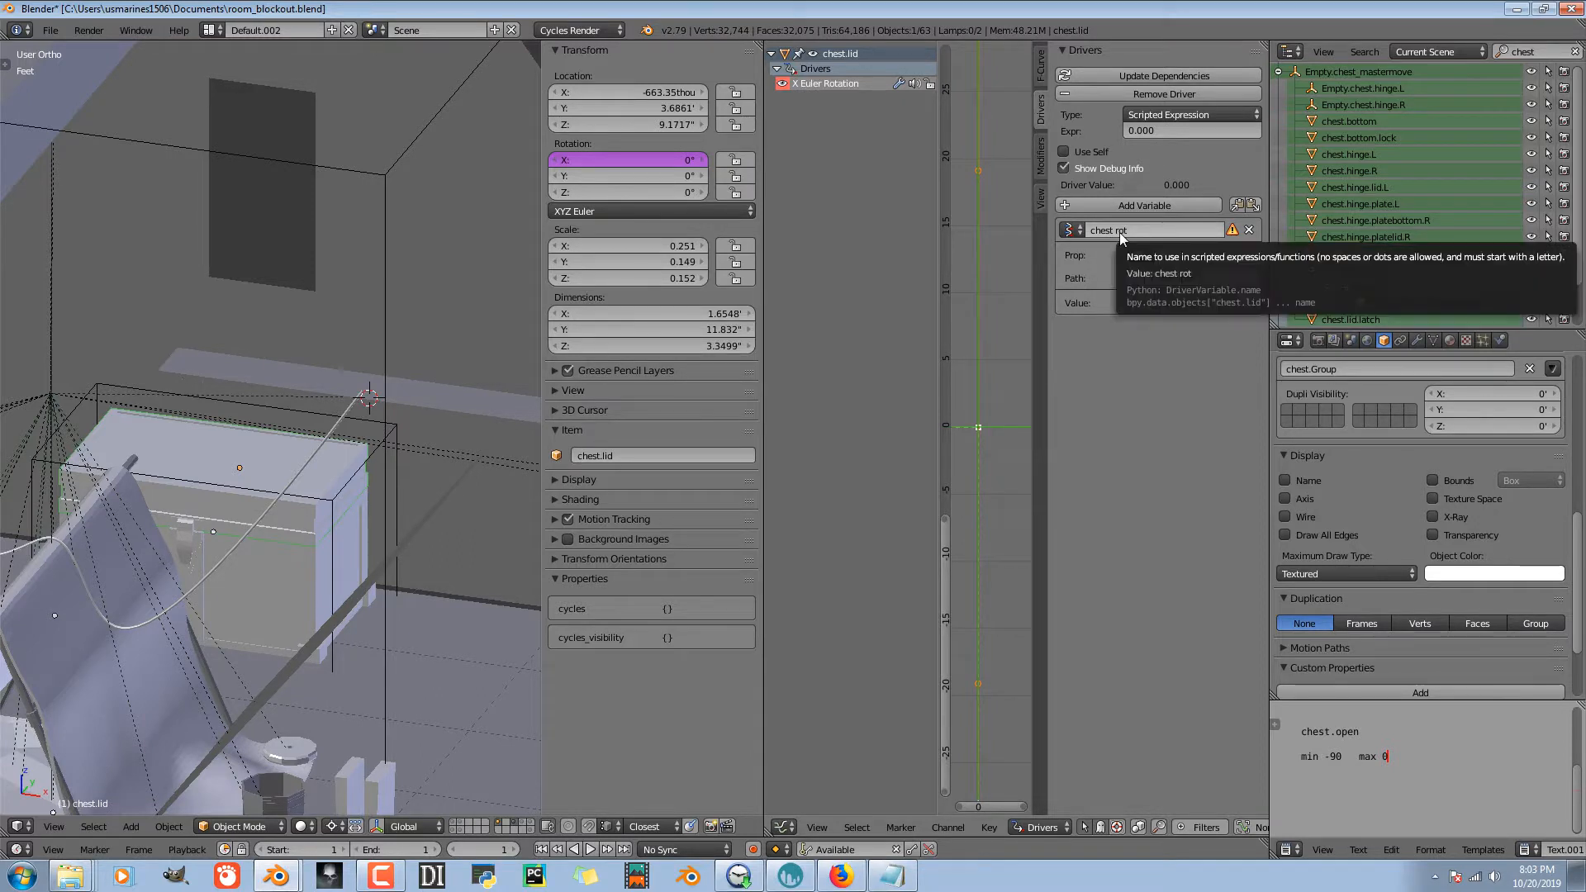
- Try "chest rot" as the driver's scripted expression
click(1161, 132)
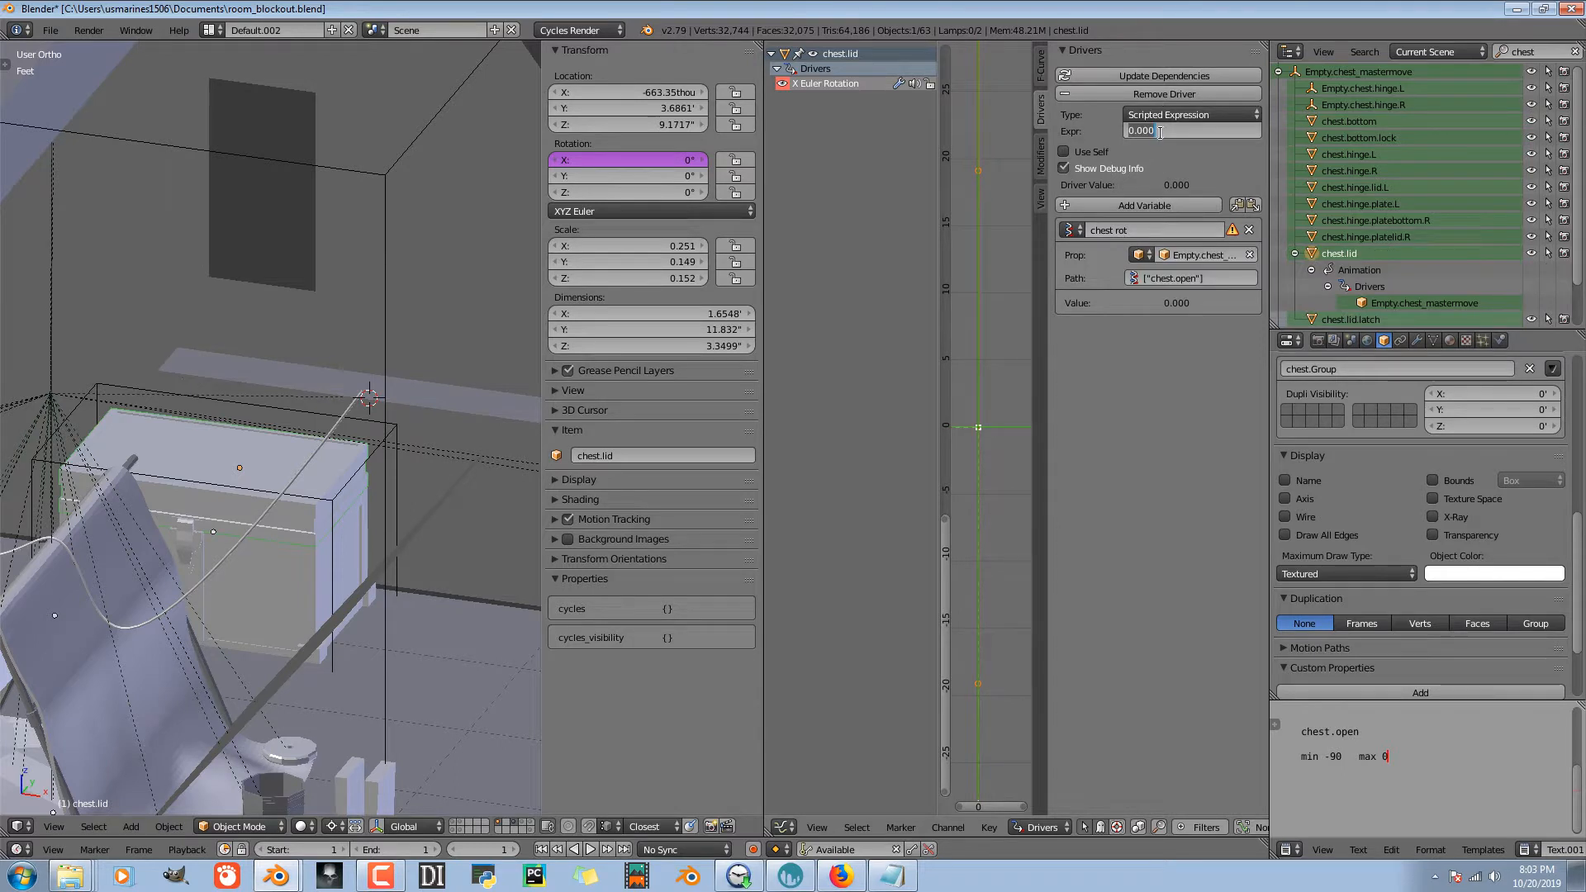
text(chest rot)
key(Return)
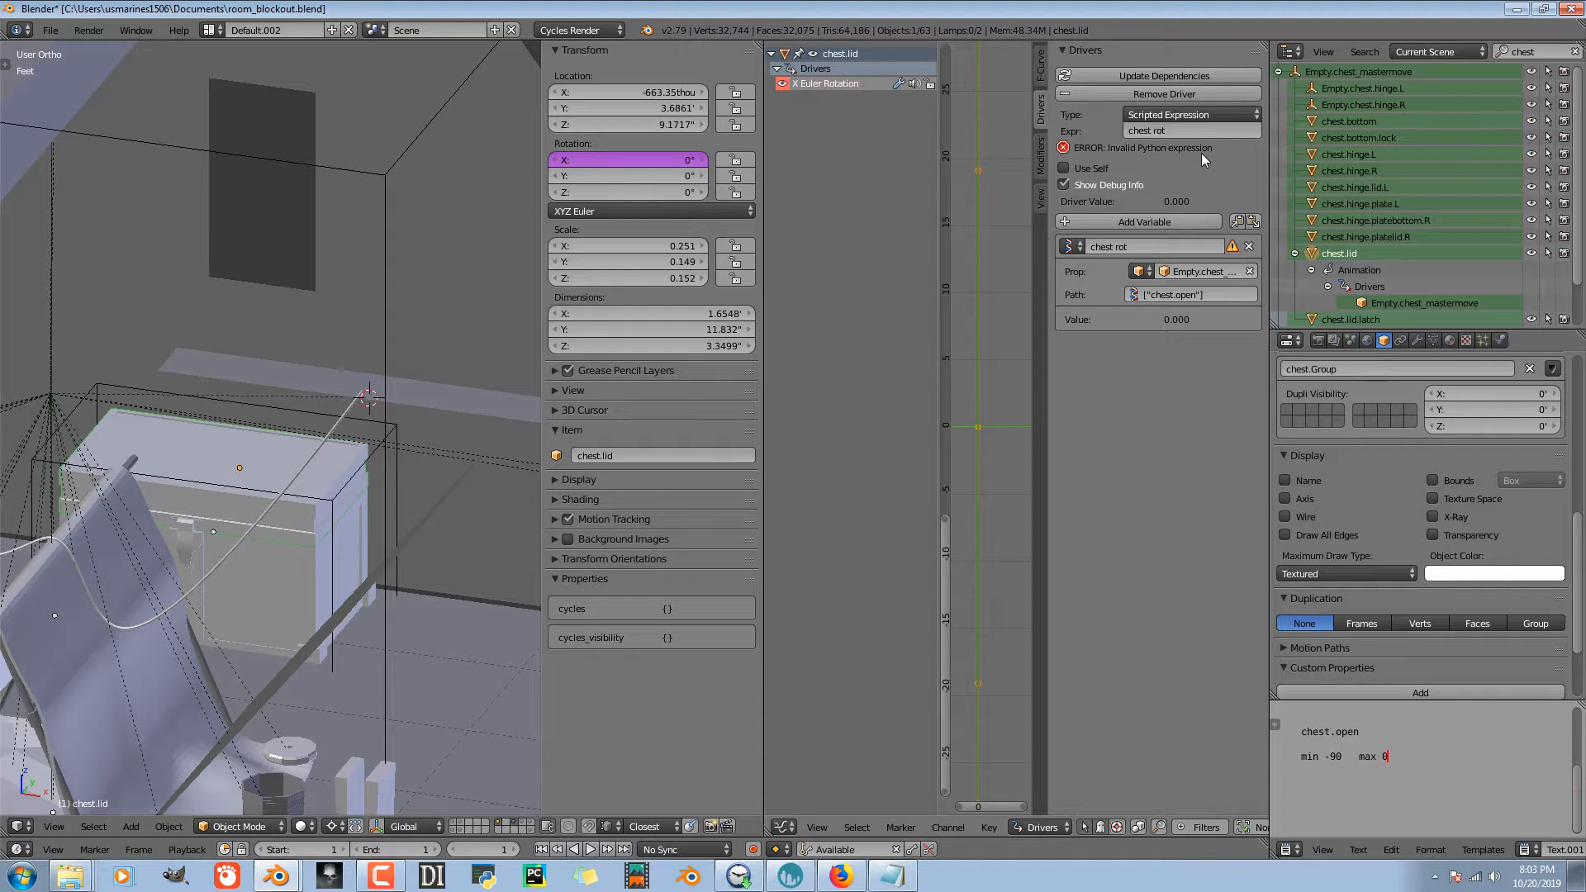
- Rename the driver variable and its expression to chestrot without a space and update the driver's dependencies
click(1113, 245)
key(Return)
click(1153, 131)
key(Return)
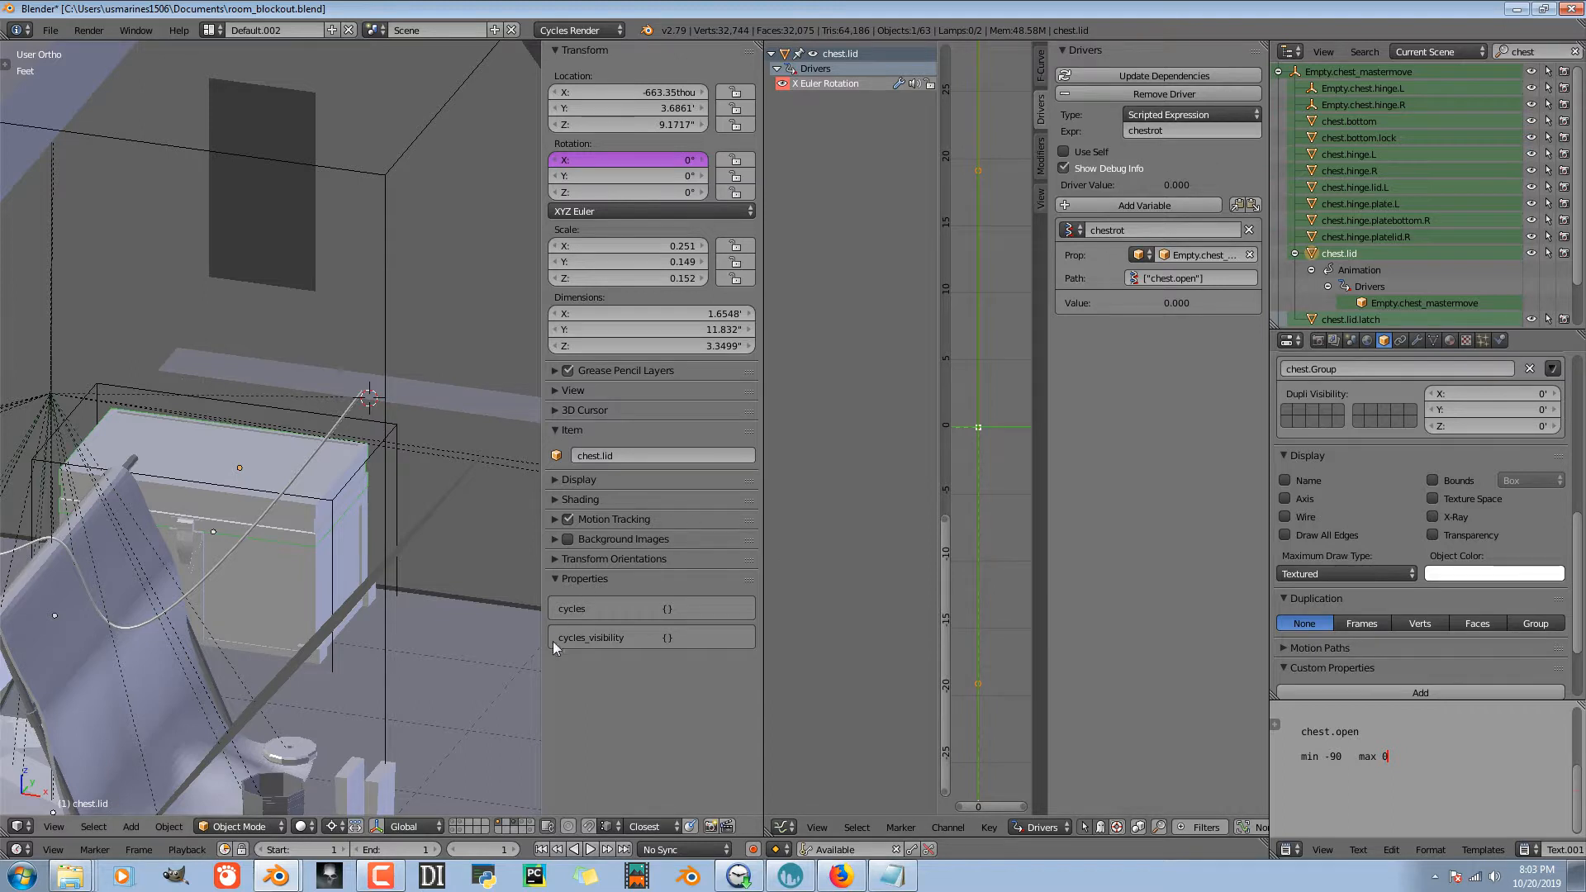
click(1206, 73)
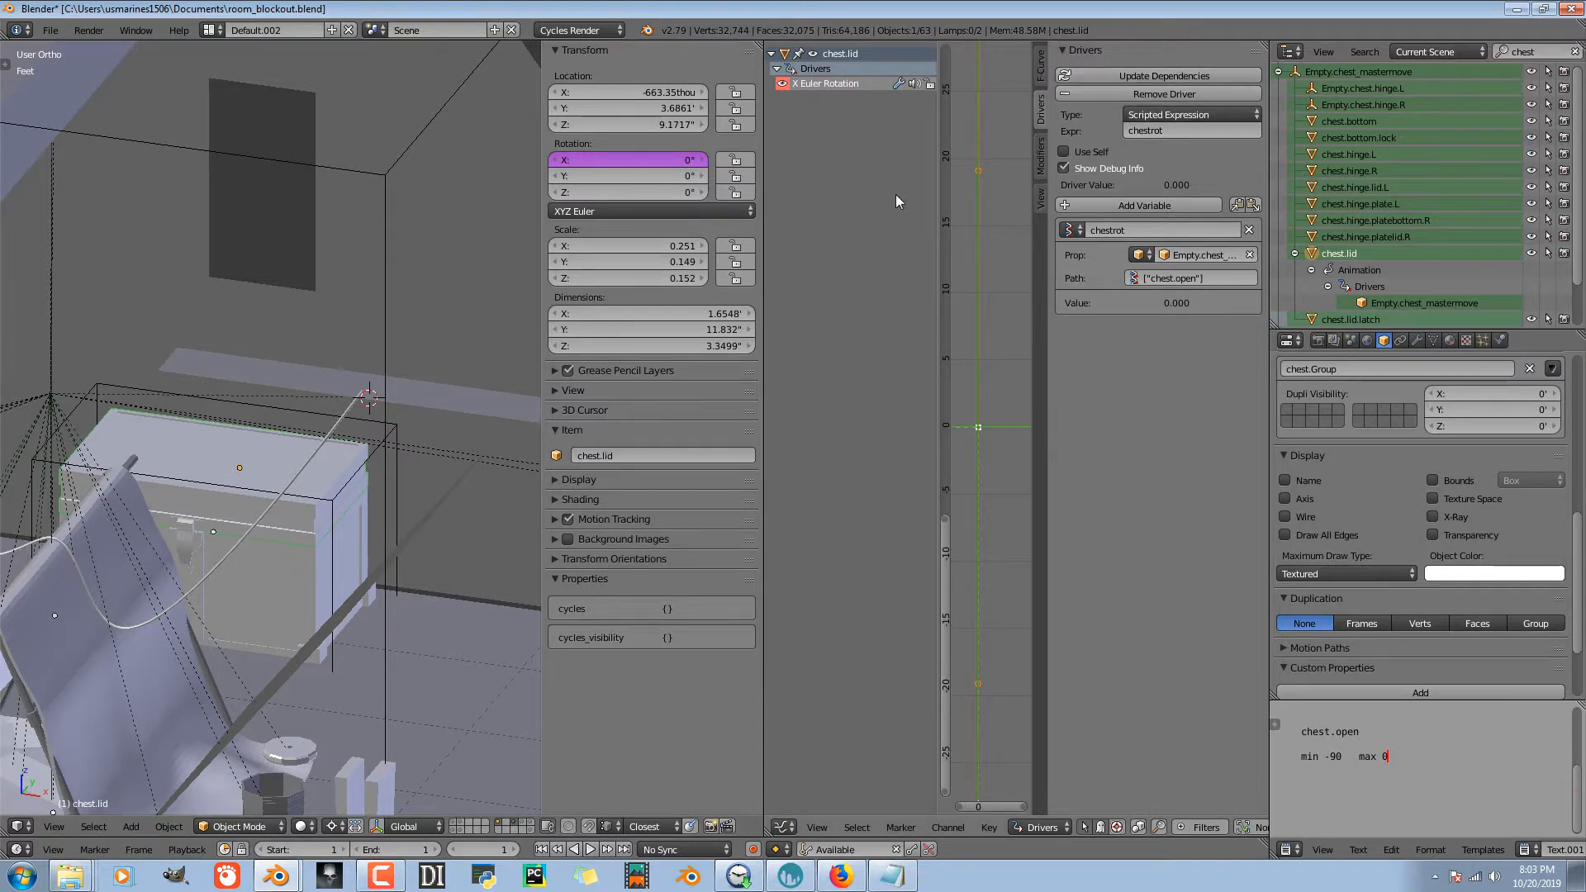
- Test the lid driver by lowering chest.open on Empty.chest_mastermove to -8 and further to -21
right_click(398, 472)
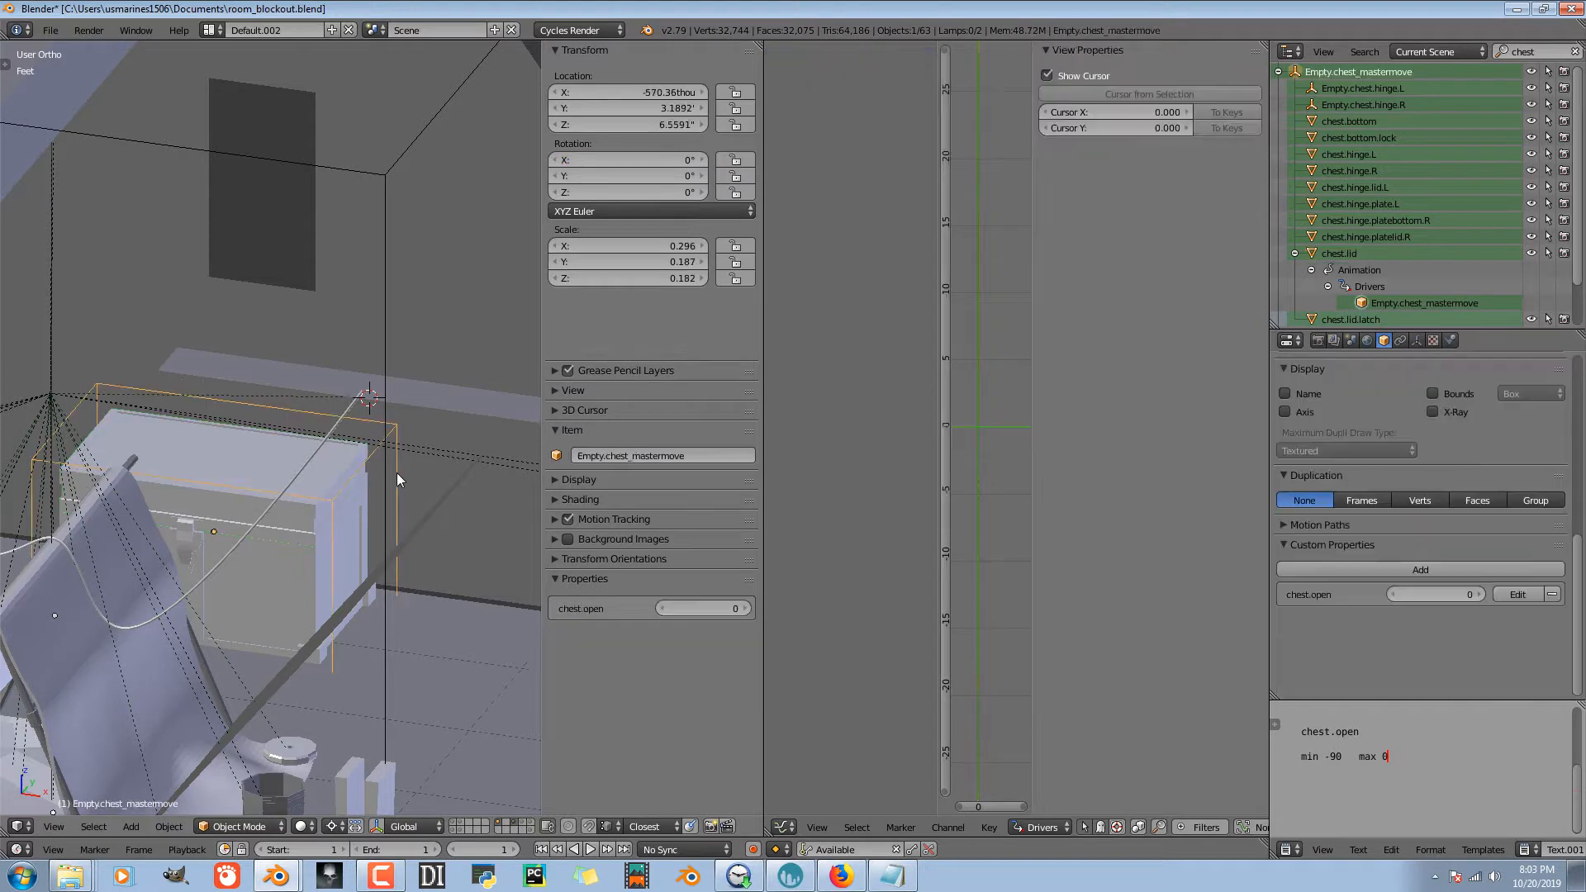
mouse_move(715, 540)
mouse_down()
mouse_move(698, 542)
mouse_move(735, 542)
mouse_move(709, 545)
mouse_up()
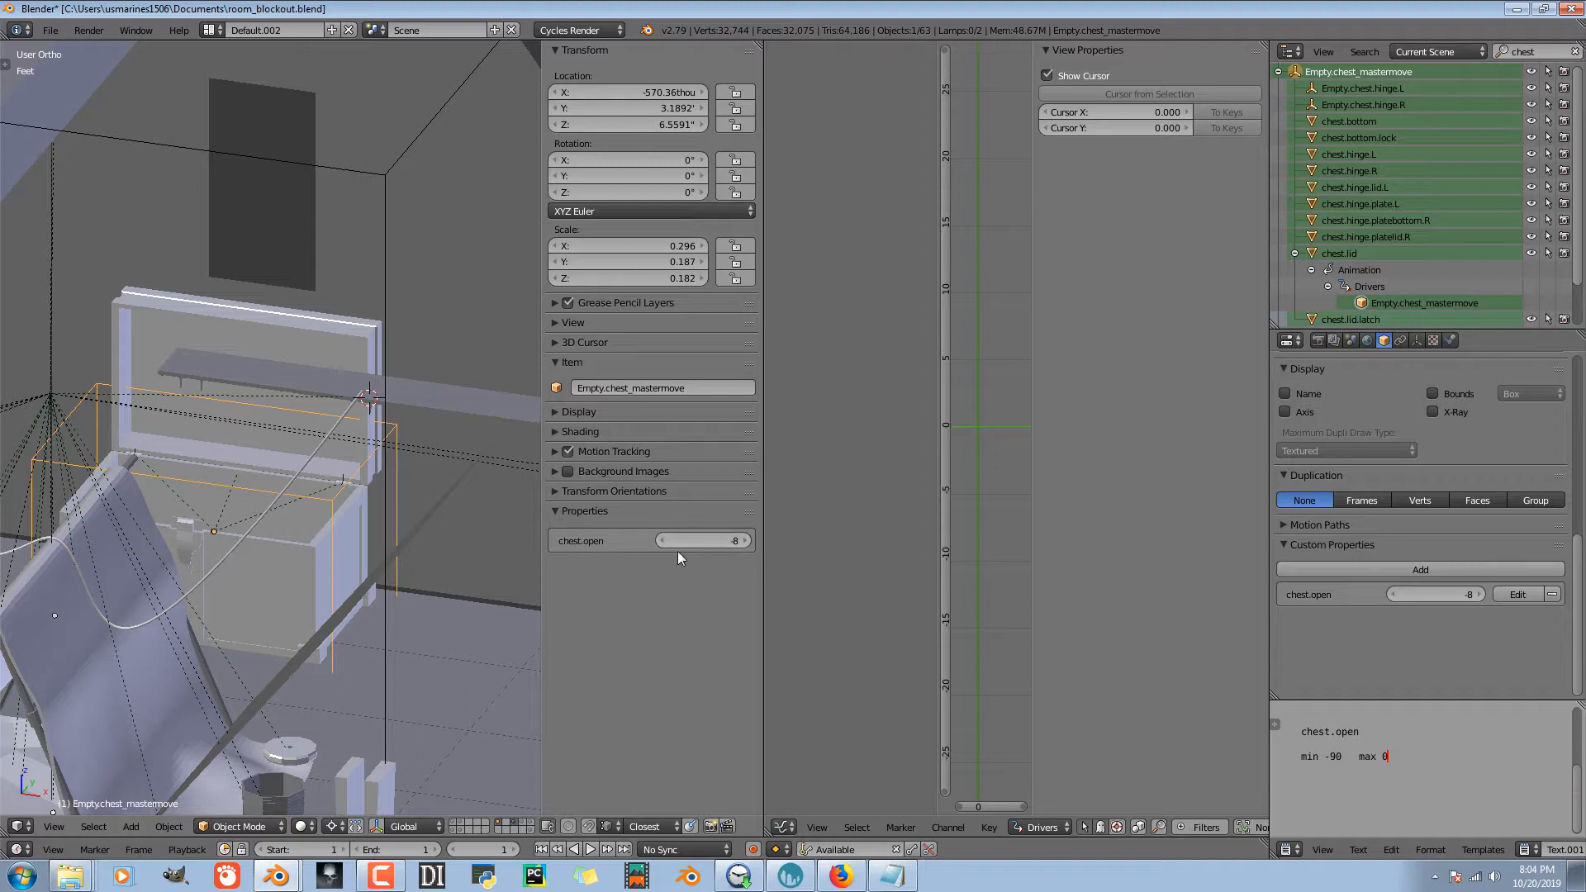
drag(666, 543, 646, 542)
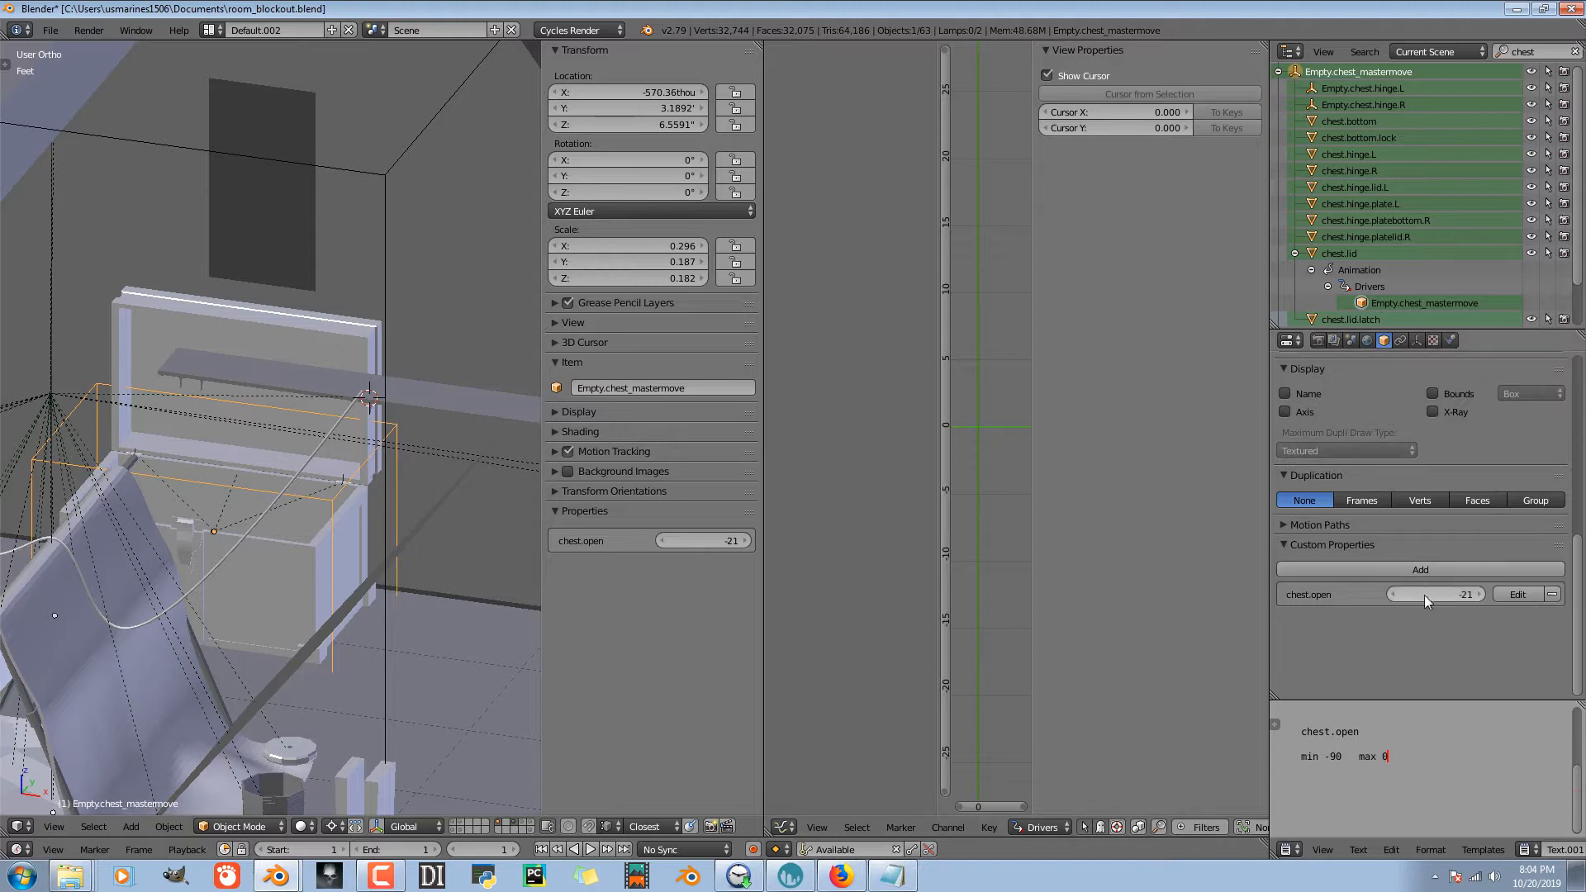
- Edit the chest.open property so its value is the decimal number 0.000
click(1519, 594)
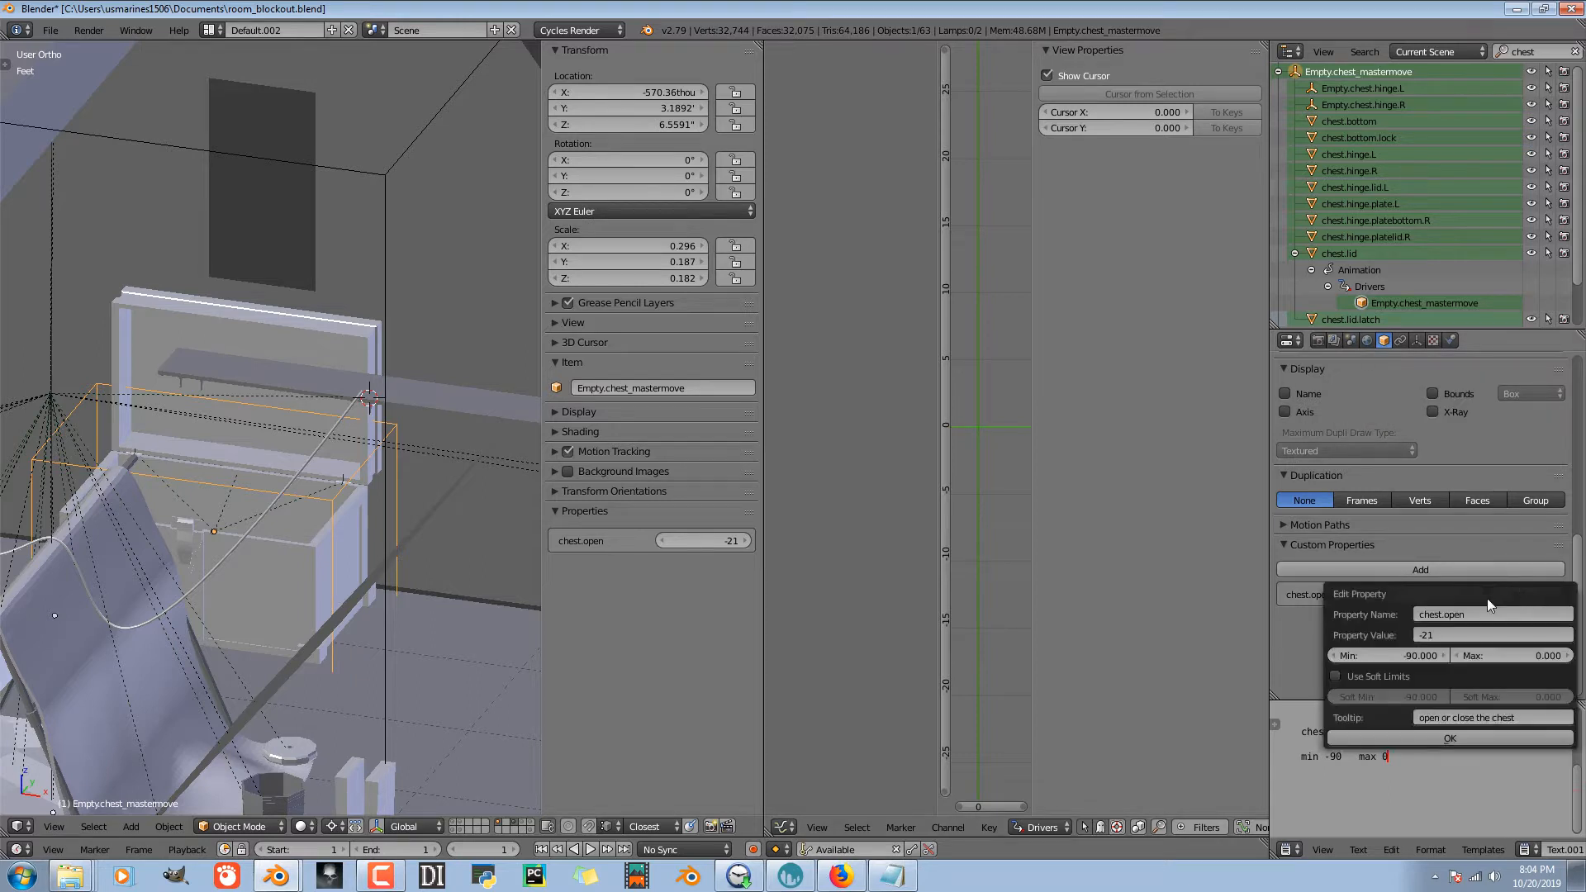
click(1447, 638)
text(0)
key(Return)
click(1441, 633)
key(Return)
click(1457, 736)
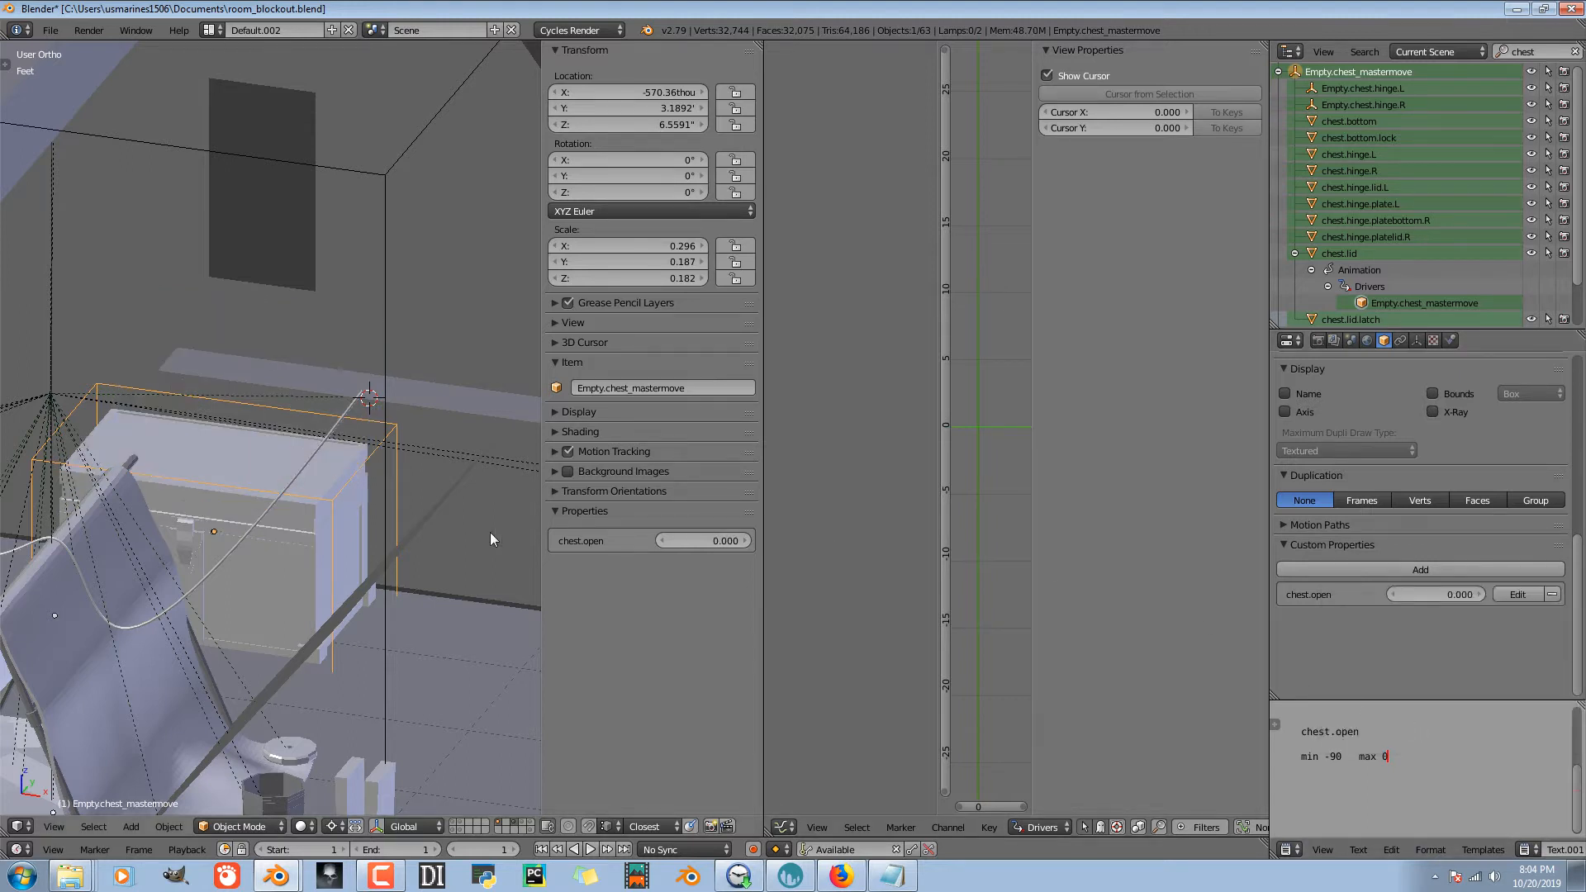
- Test the lid's opening by varying the decimal chest.open value and return it to 0.000
mouse_move(696, 542)
mouse_down()
mouse_move(555, 541)
mouse_move(711, 541)
mouse_move(661, 542)
mouse_move(687, 537)
mouse_up()
scroll(365, 567, down, 5)
mouse_move(365, 567)
middle_down()
mouse_move(388, 553)
mouse_move(359, 557)
middle_up()
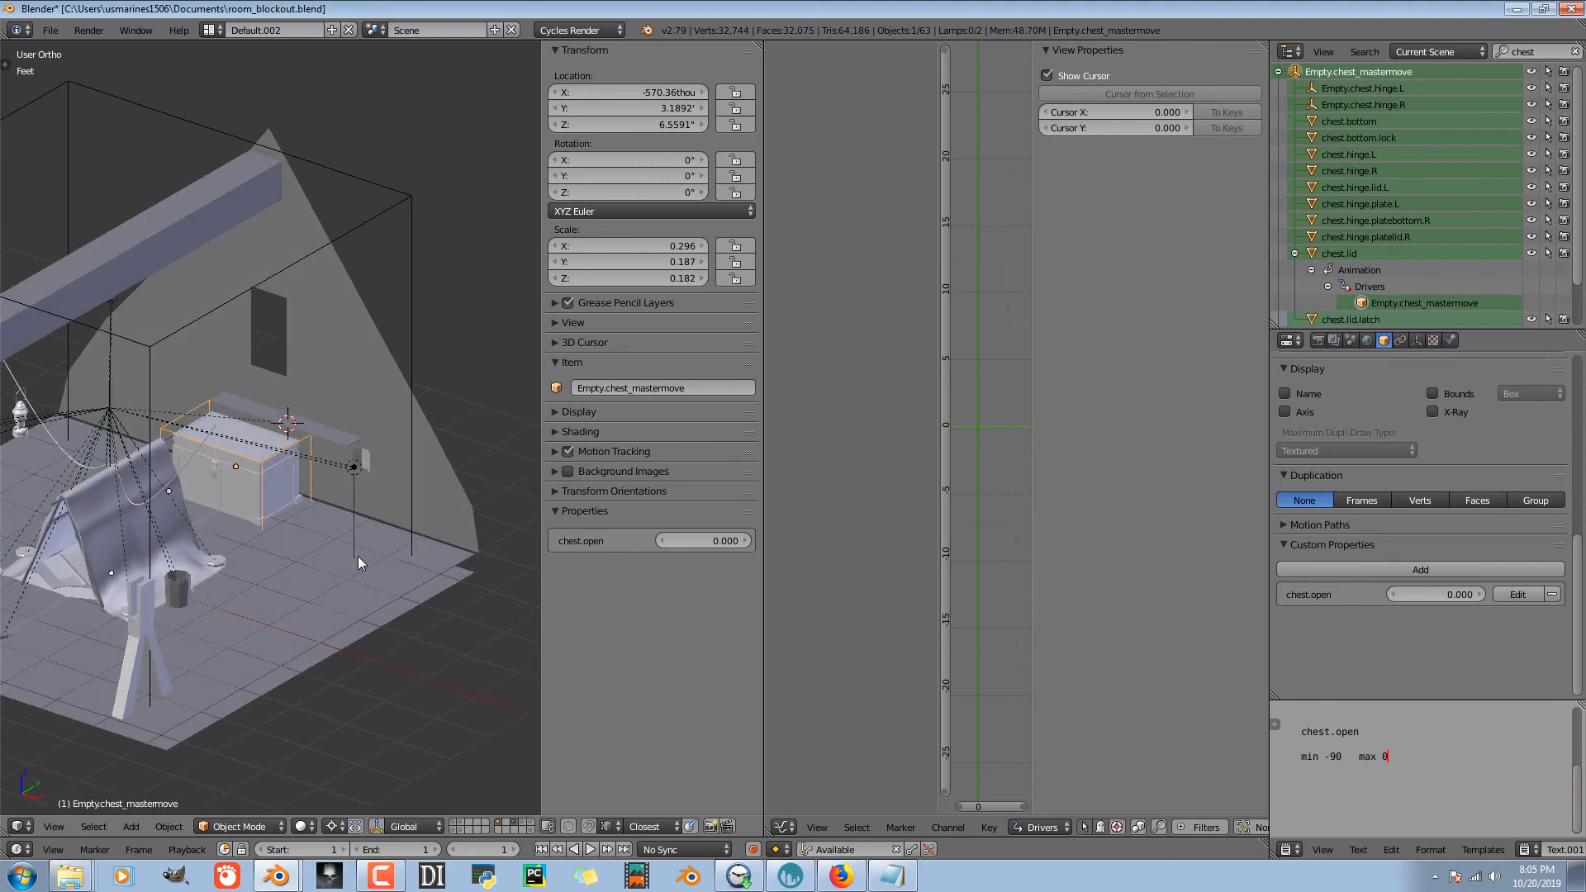